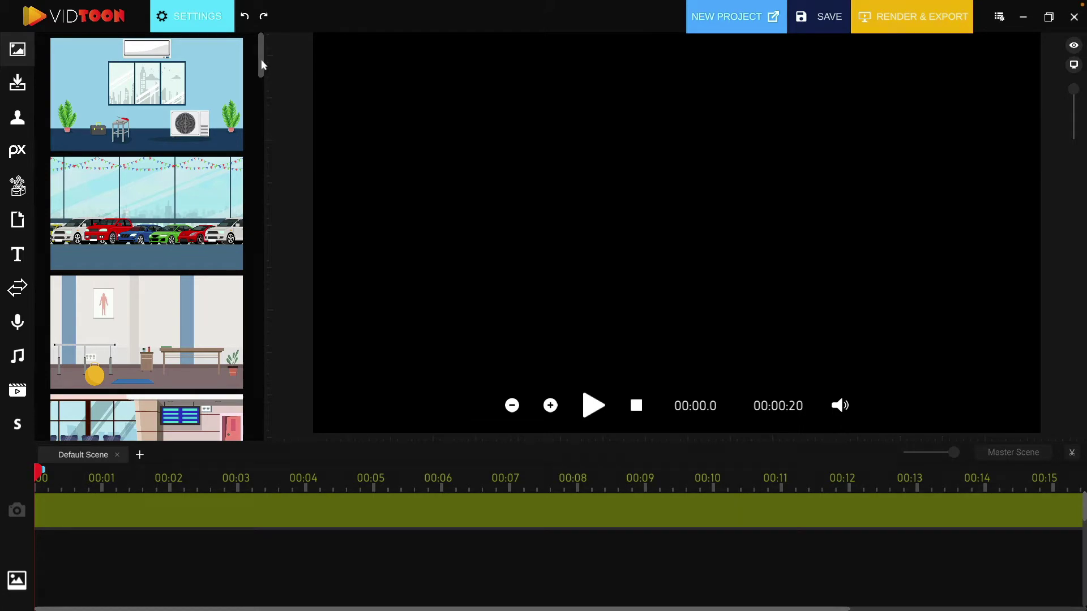
- Upload IEBG.jpg, drop it onto the canvas as the background, and stretch its clip to about 15 seconds
drag(273, 70, 293, 3)
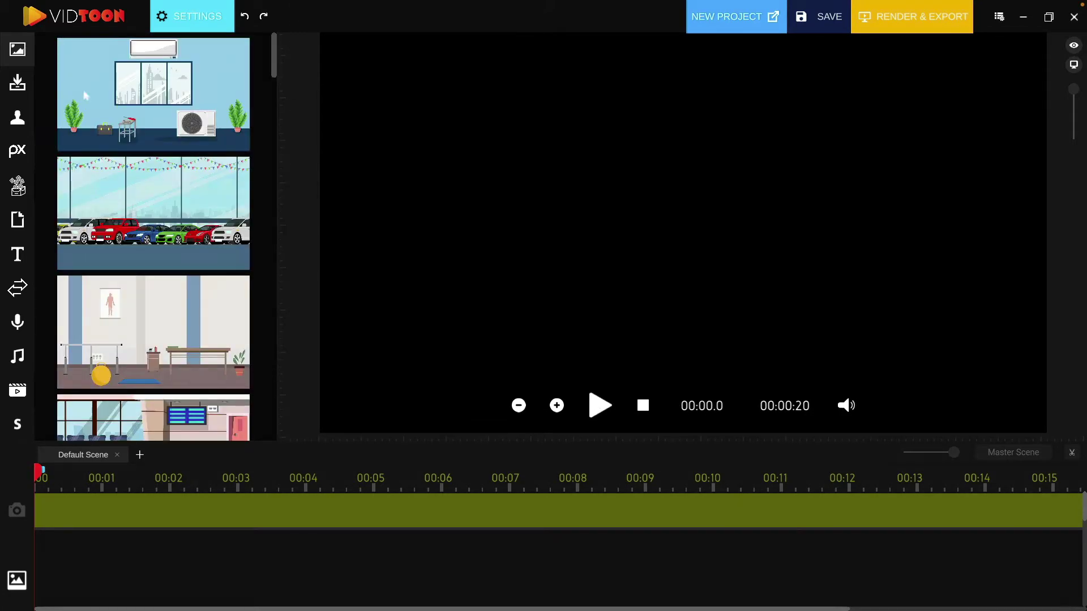
click(17, 83)
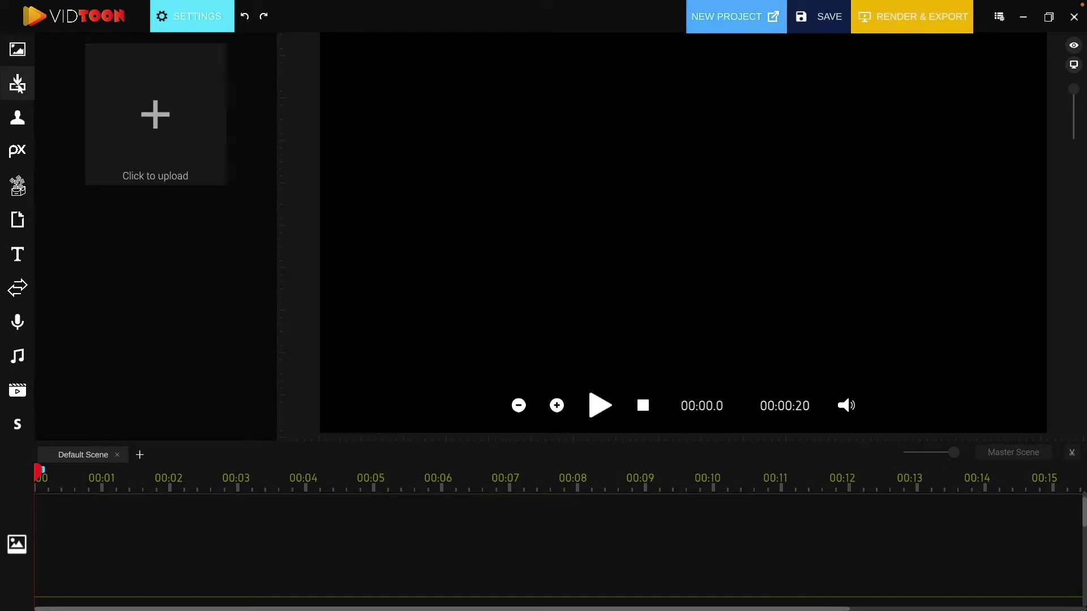
click(159, 120)
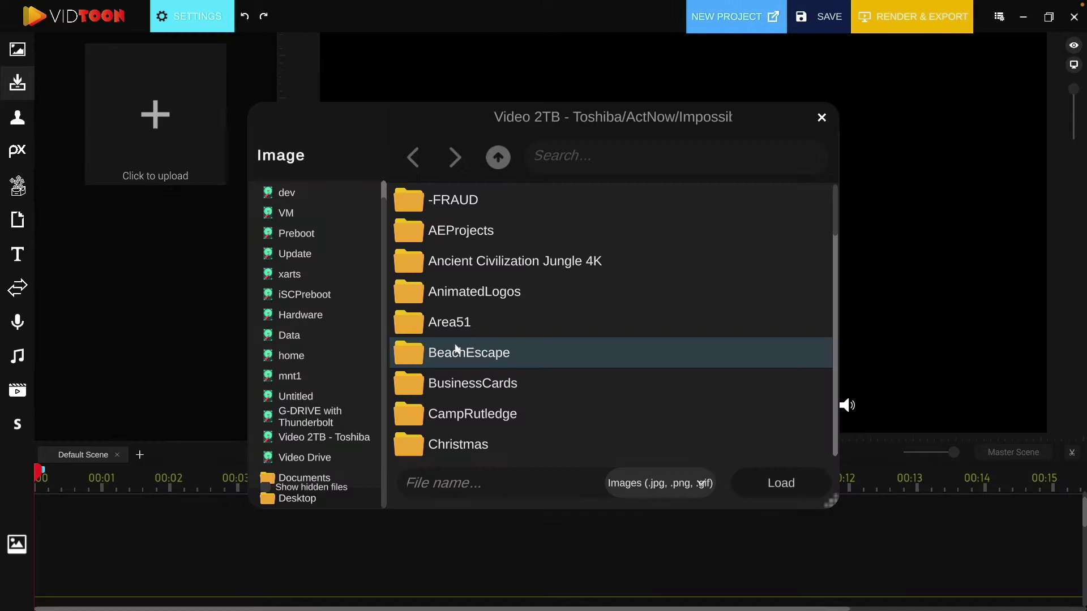
scroll(457, 345, down, 5)
scroll(457, 342, down, 15)
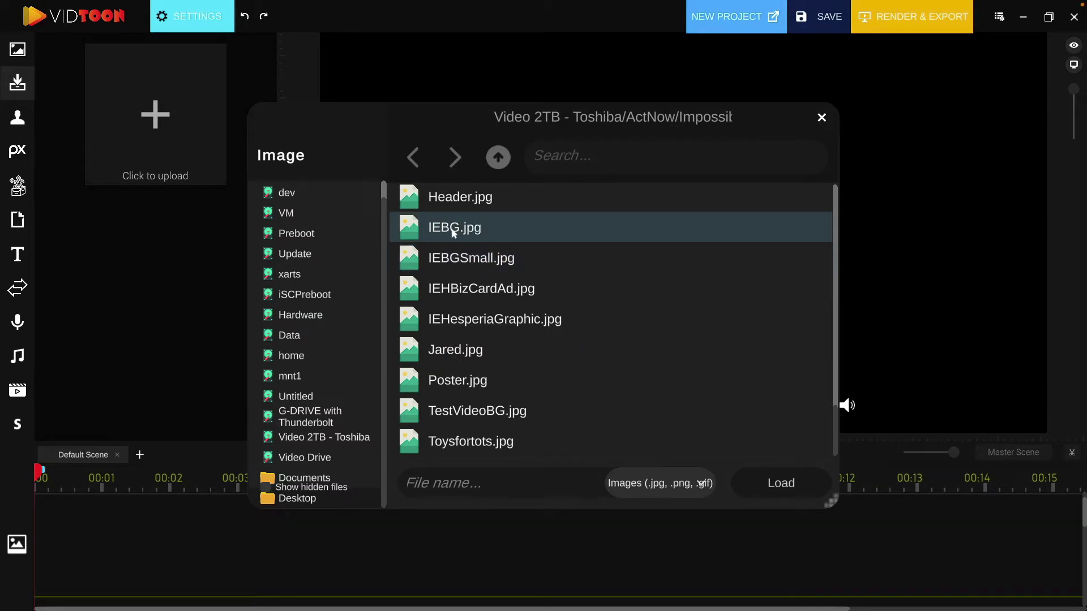
click(454, 233)
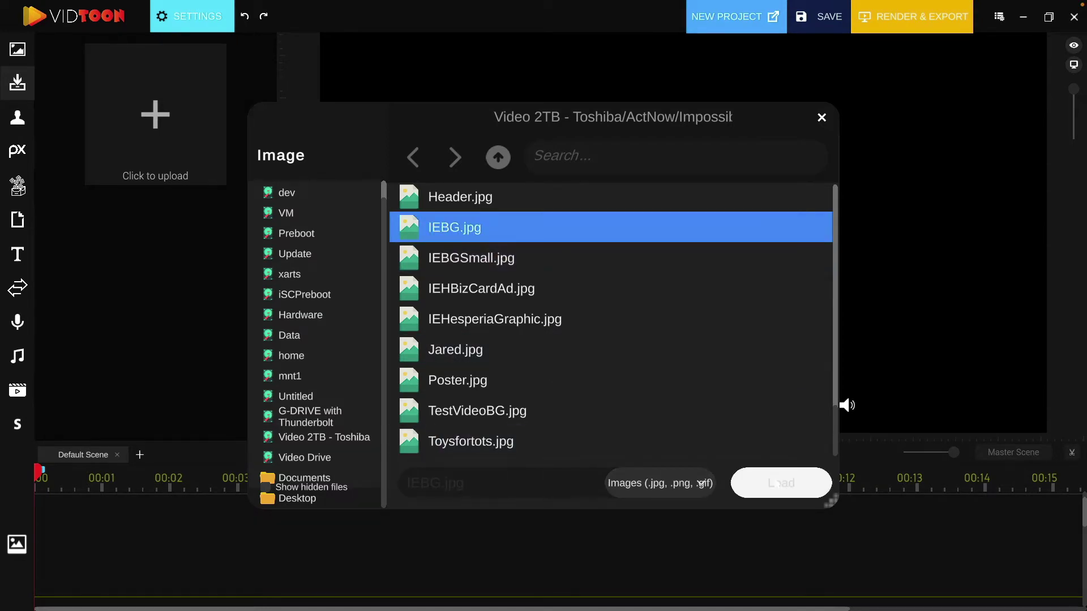
click(779, 483)
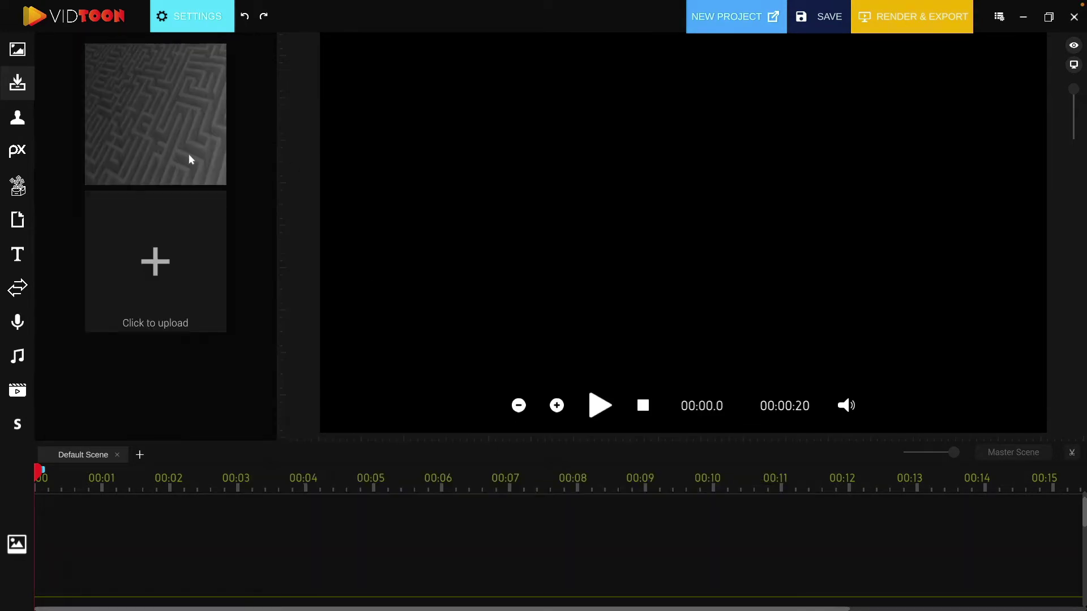
drag(168, 148, 691, 238)
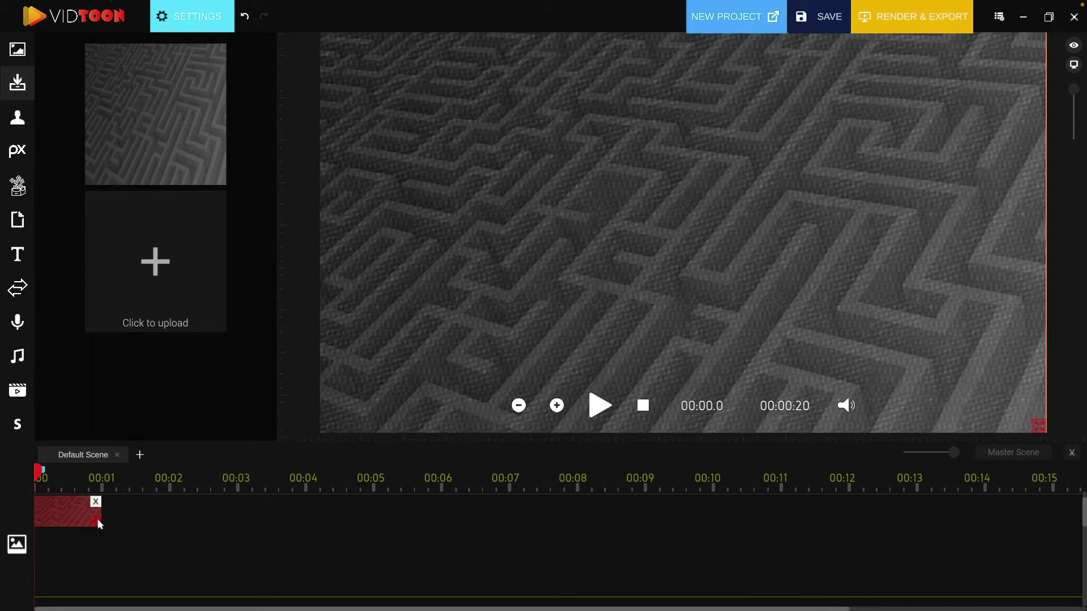
drag(99, 519, 1016, 524)
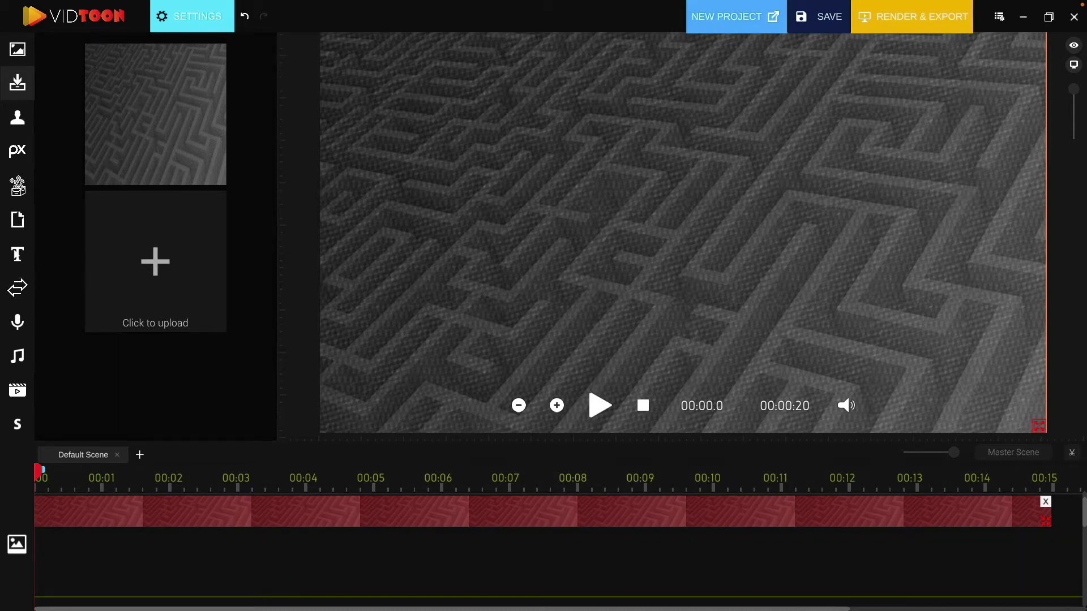
- Add a 'YOUR TEXT GOES HERE' box, widen it to one line in the upper middle, lasting about 5 seconds
click(19, 255)
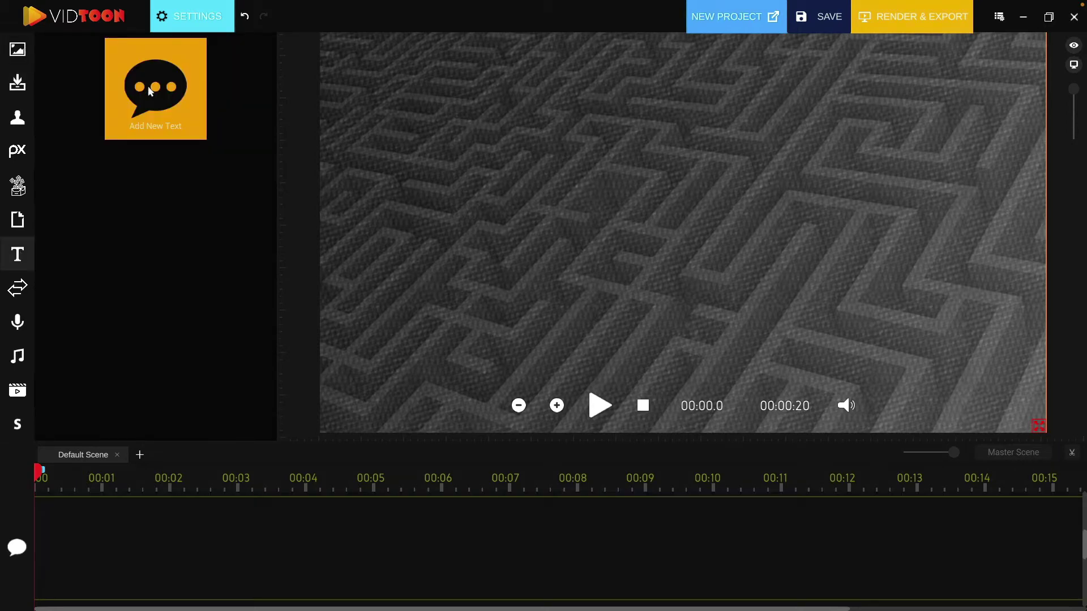
drag(151, 92, 586, 193)
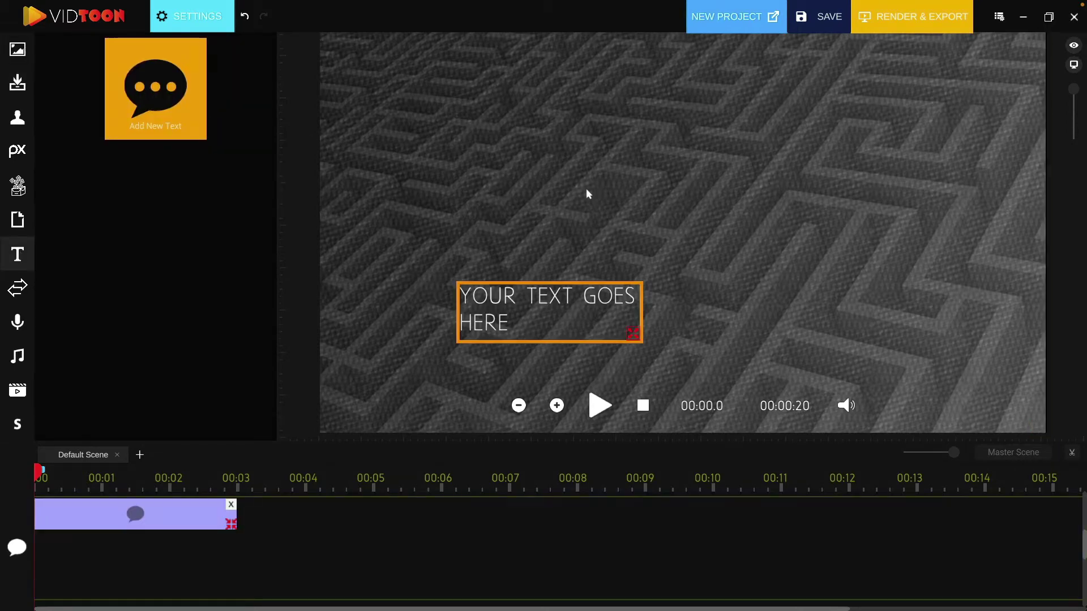
drag(631, 334, 847, 329)
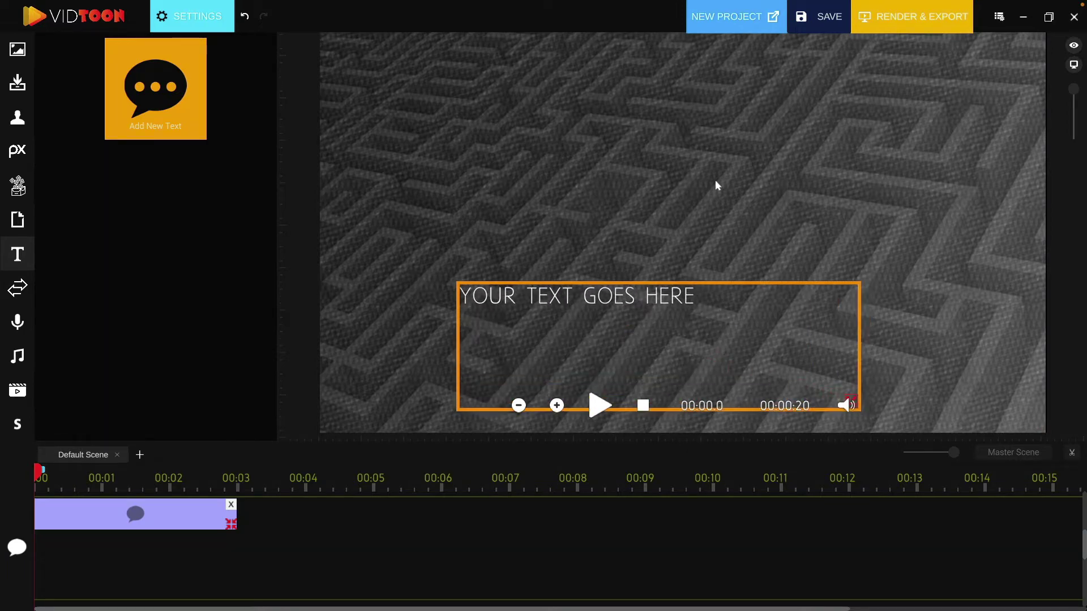
drag(685, 298, 702, 180)
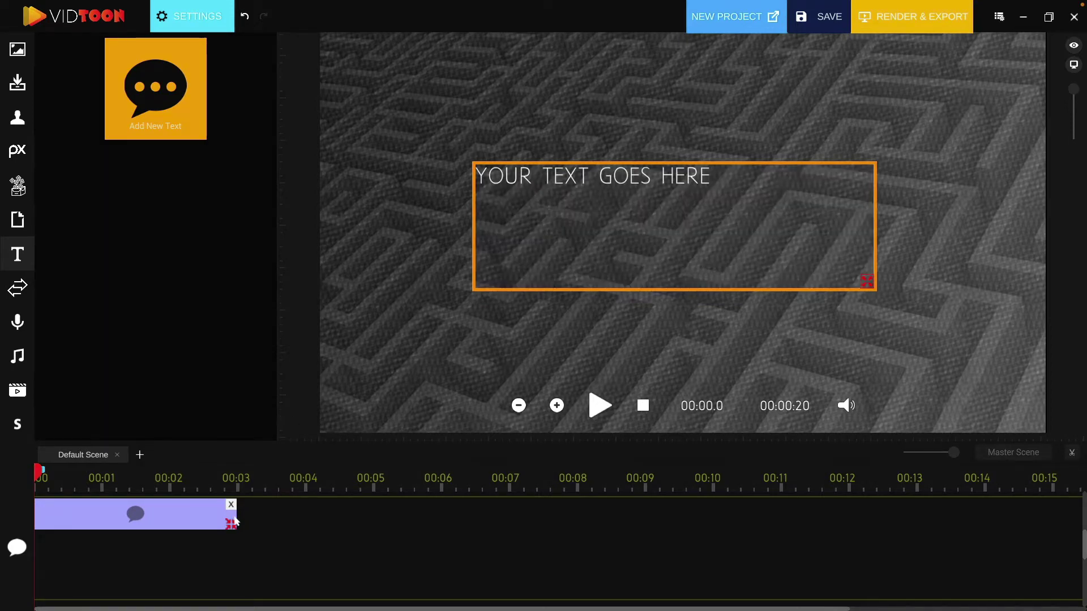
drag(232, 524, 368, 530)
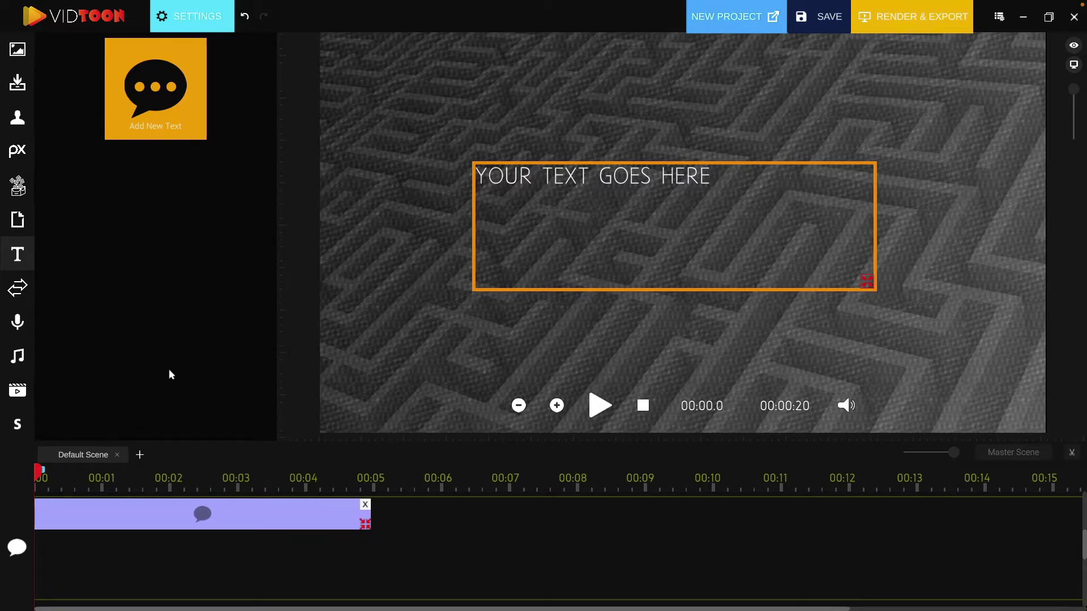
- Centre the text horizontally and vertically within its box in the text settings
click(202, 18)
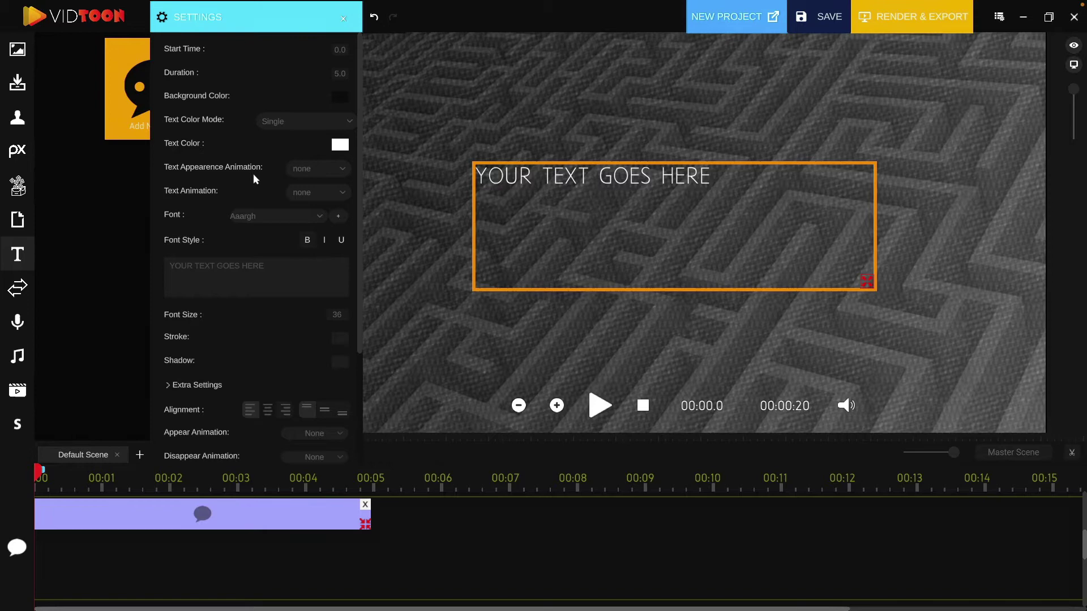
click(267, 410)
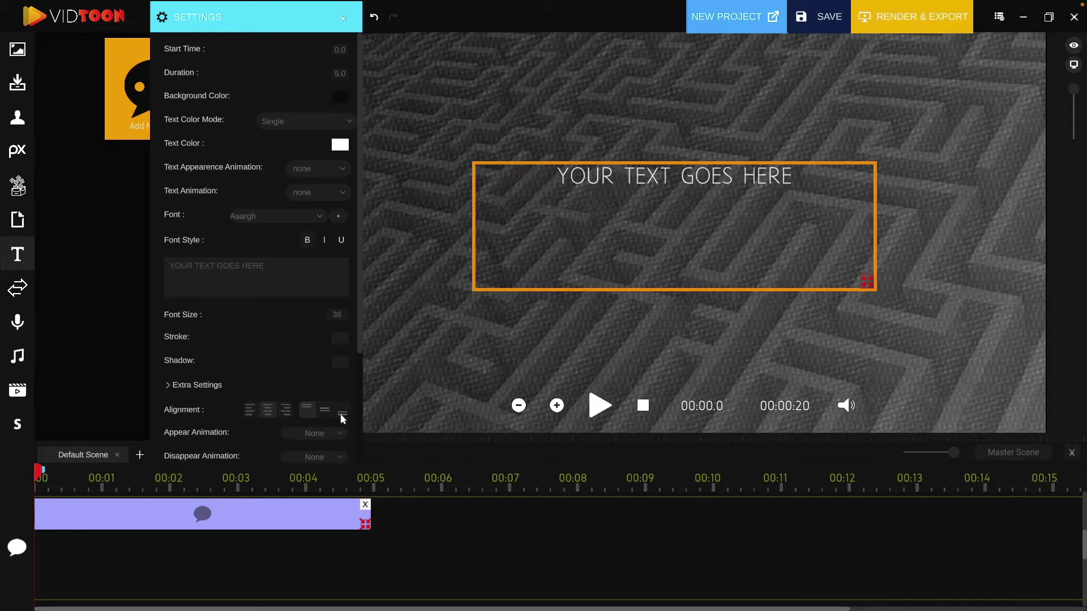
click(323, 411)
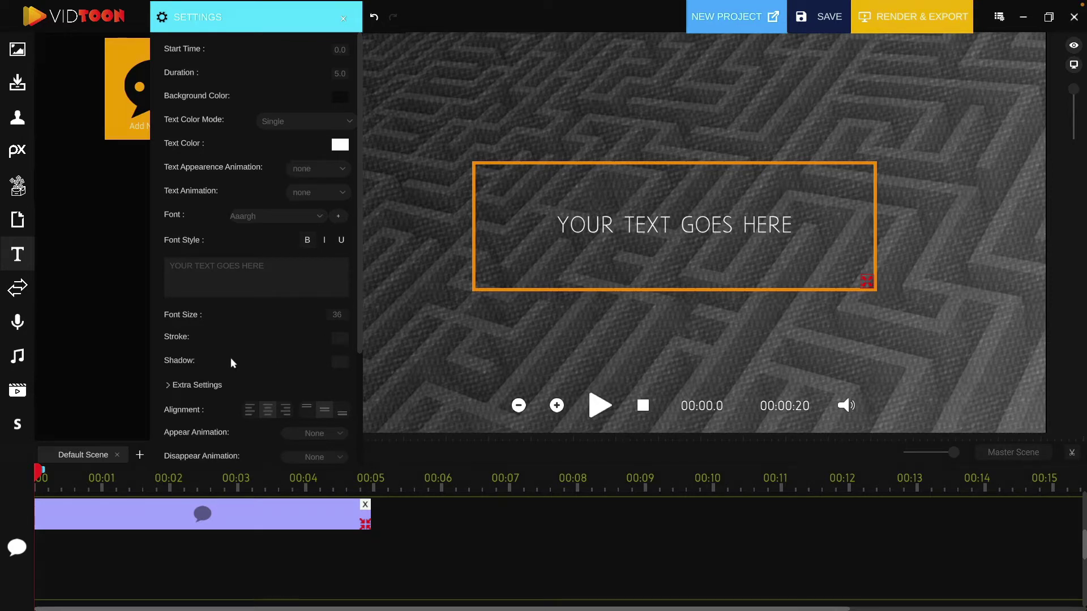
scroll(244, 343, down, 1)
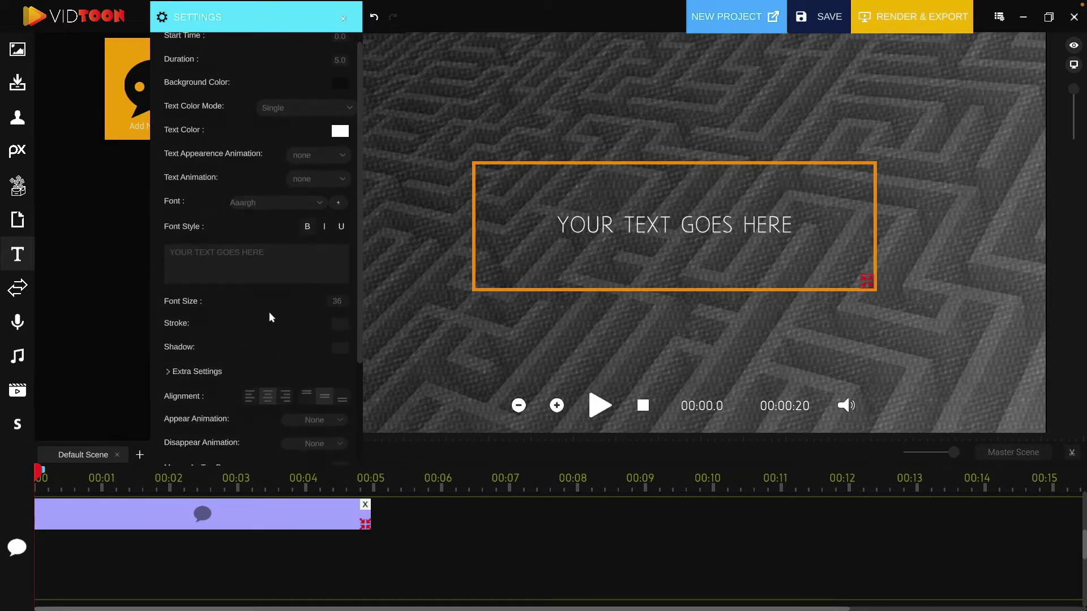
scroll(269, 317, down, 3)
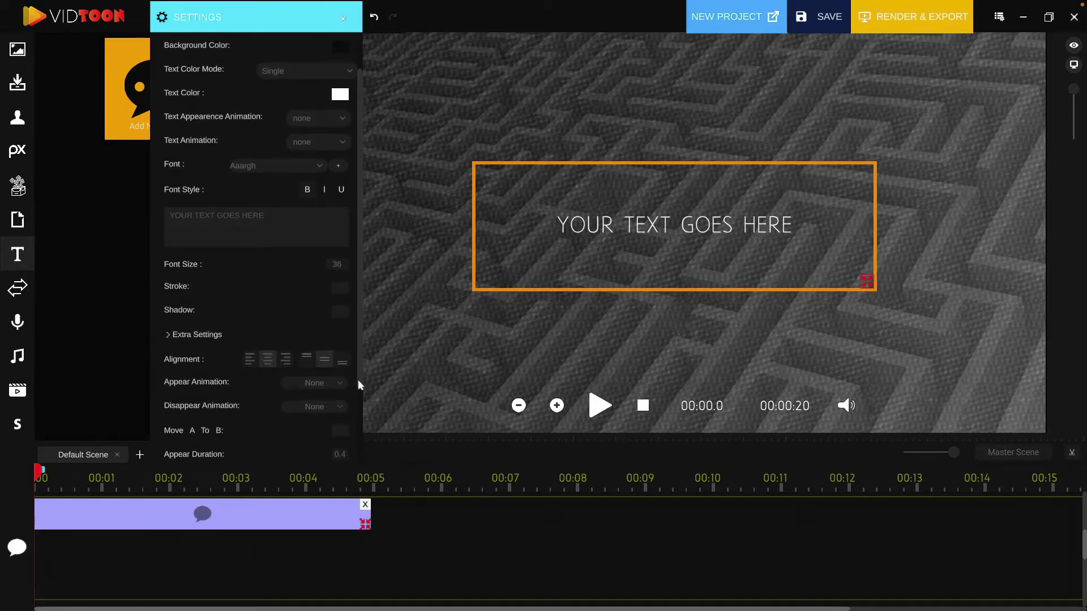
drag(358, 379, 357, 499)
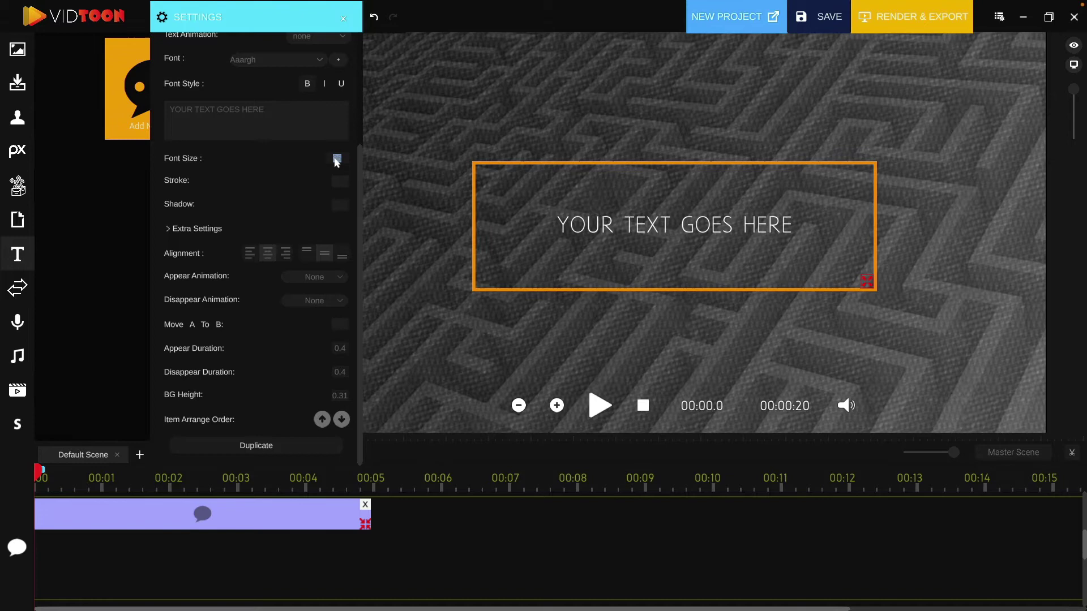
- Set the font size to 55 and the font to Roboto Bold
text(55)
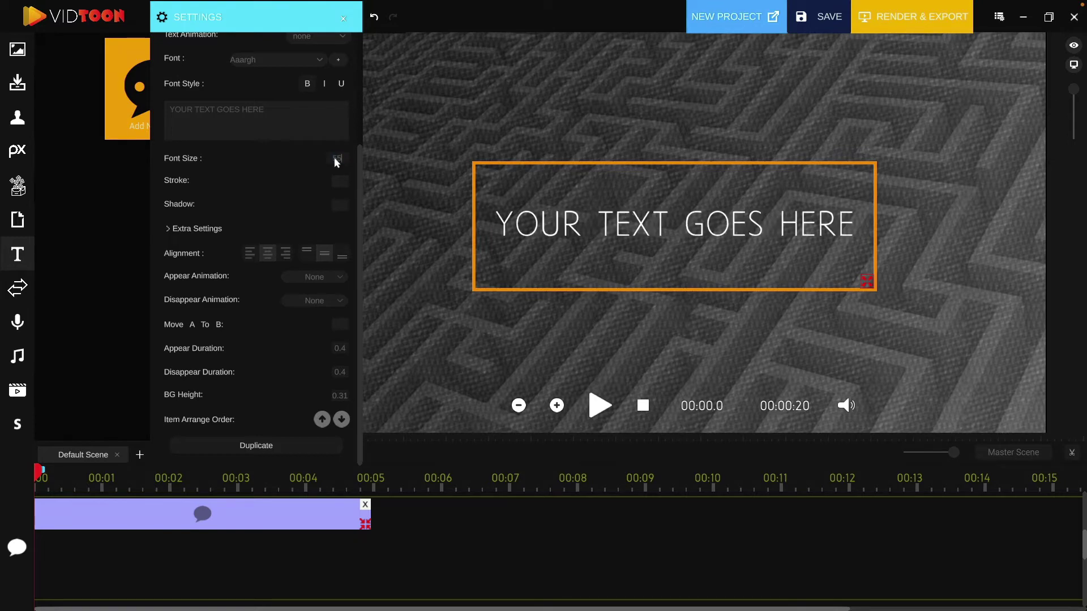
click(281, 58)
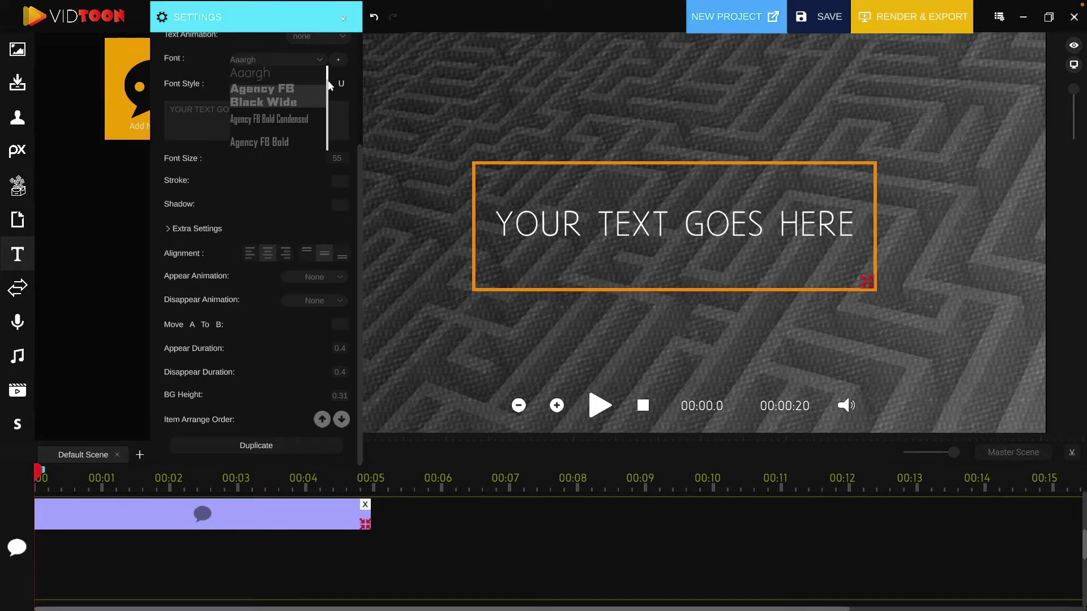
drag(328, 79, 326, 149)
scroll(327, 147, down, 5)
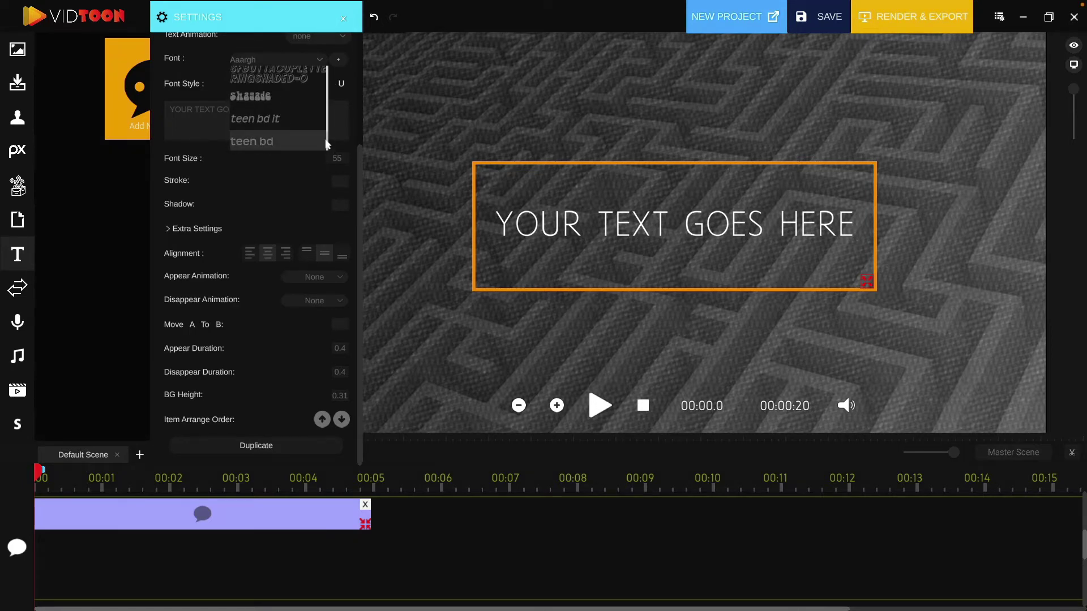
scroll(327, 139, up, 5)
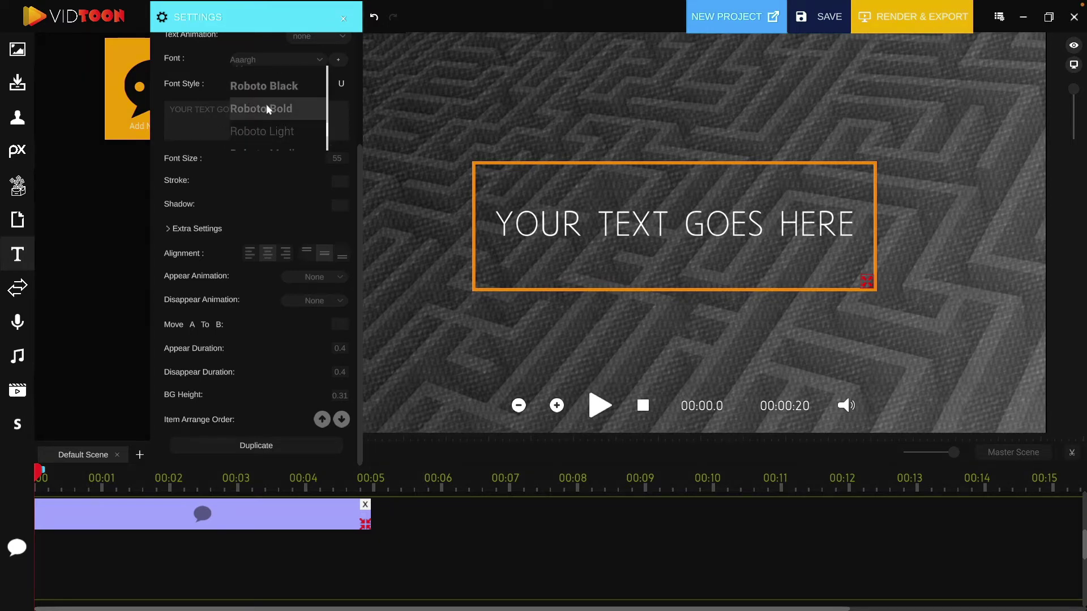
click(268, 109)
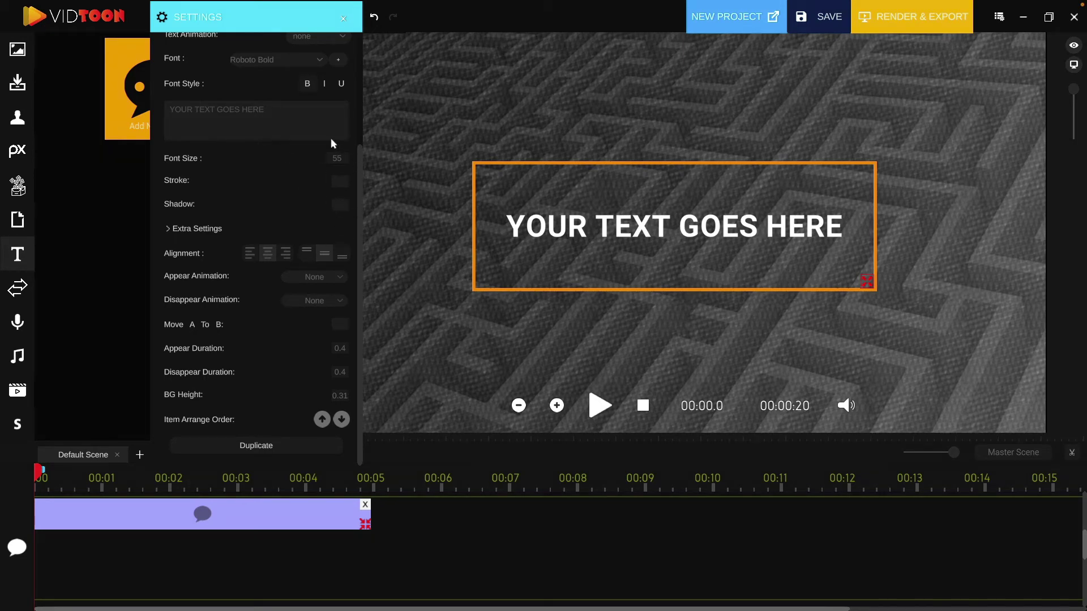
- Toggle italic and underline on, then off again, leaving the text upright and un-underlined
click(326, 85)
click(340, 84)
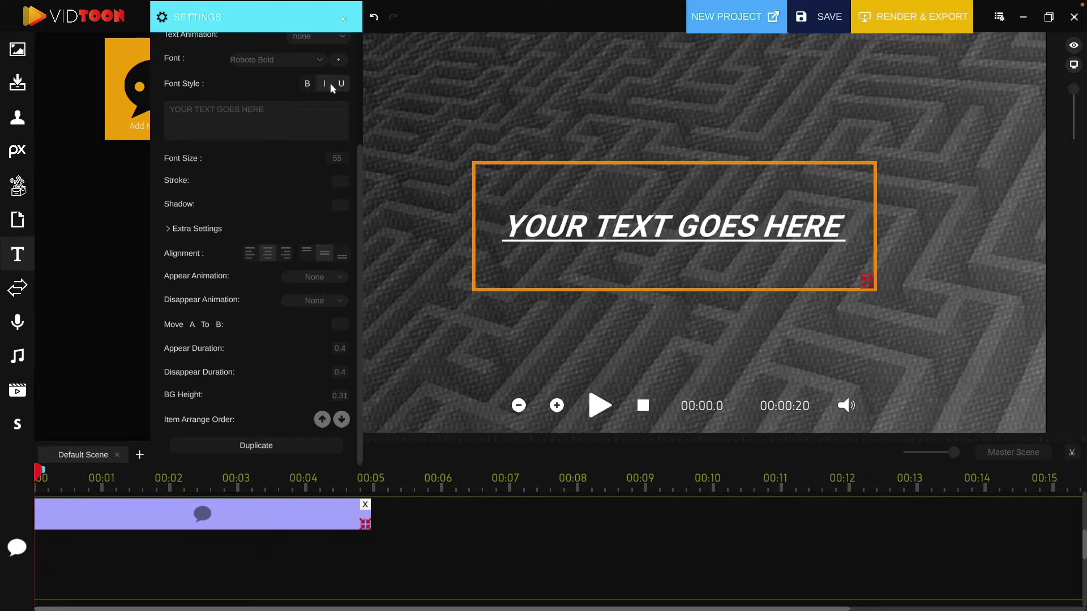
click(325, 84)
scroll(305, 133, up, 1)
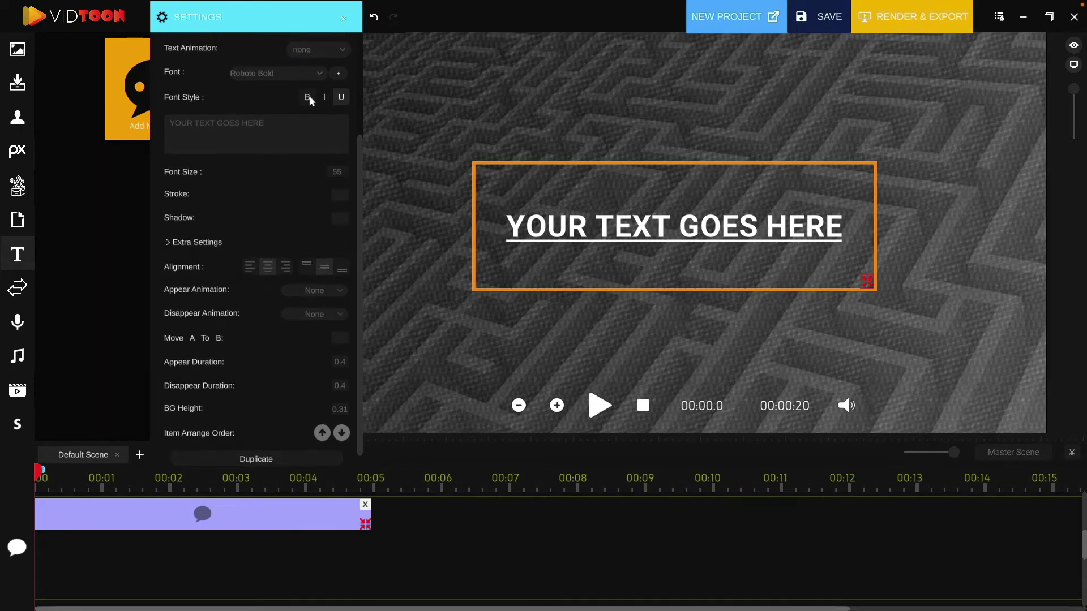
click(343, 99)
scroll(307, 138, up, 1)
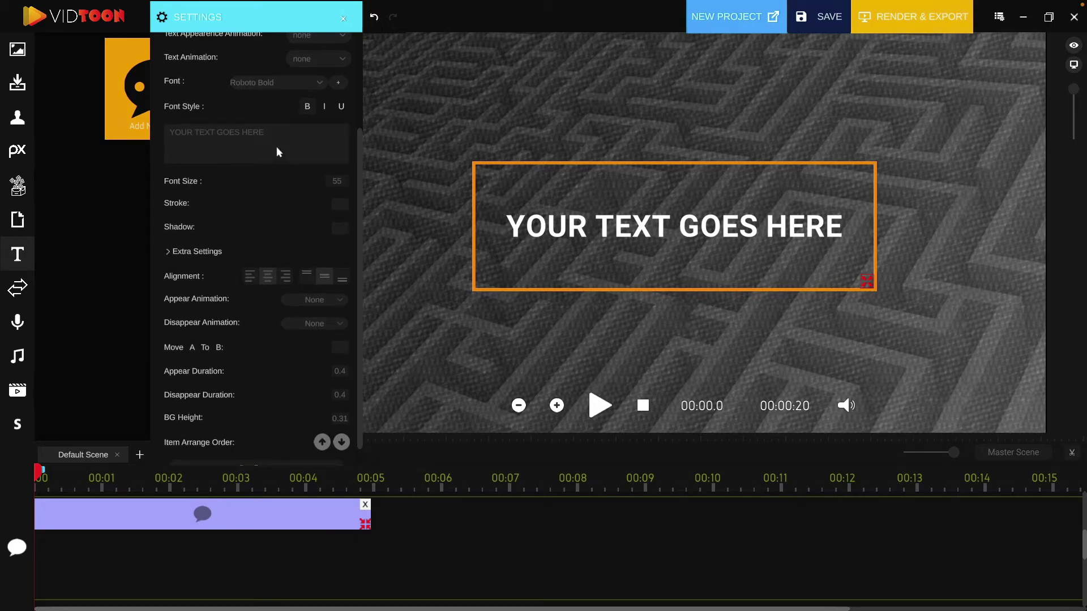
- Replace the placeholder with 'Have you ever done an escape room'
triple_click(279, 133)
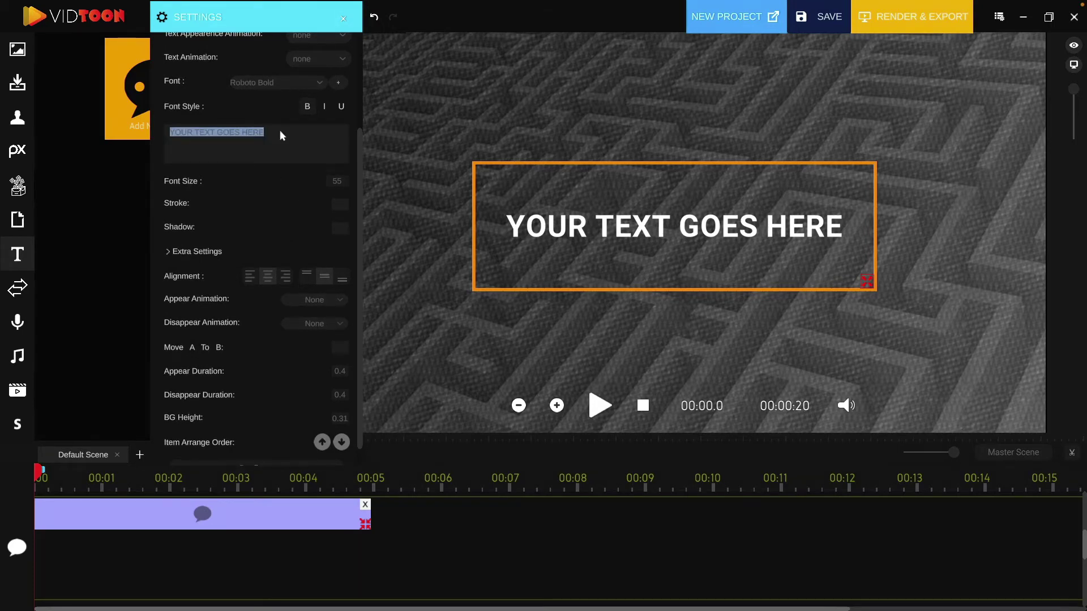
text(Have )
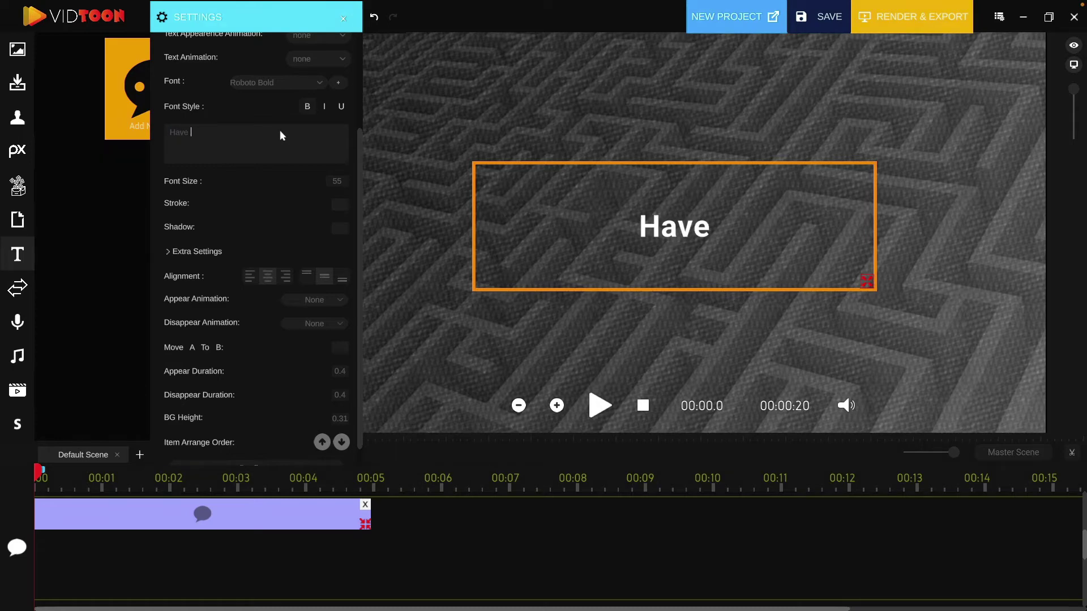
text(yo)
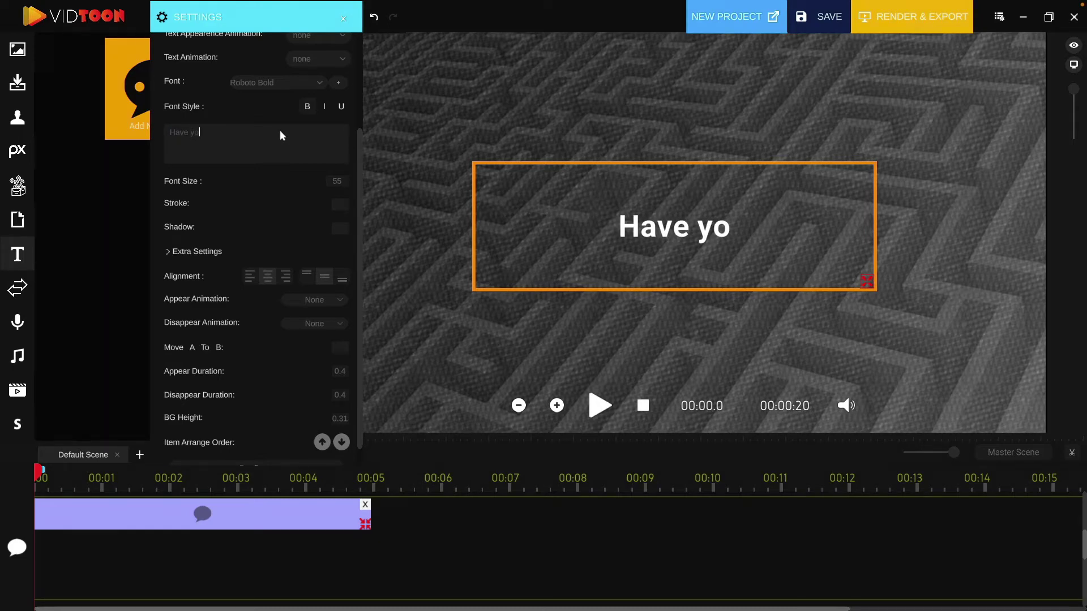
text(u ever )
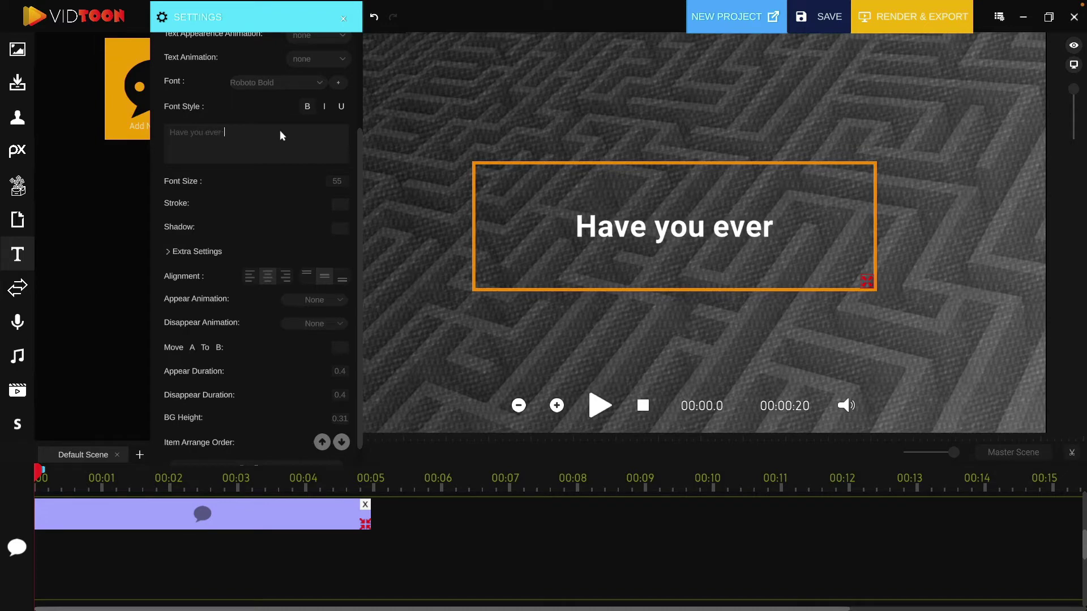
text(done an )
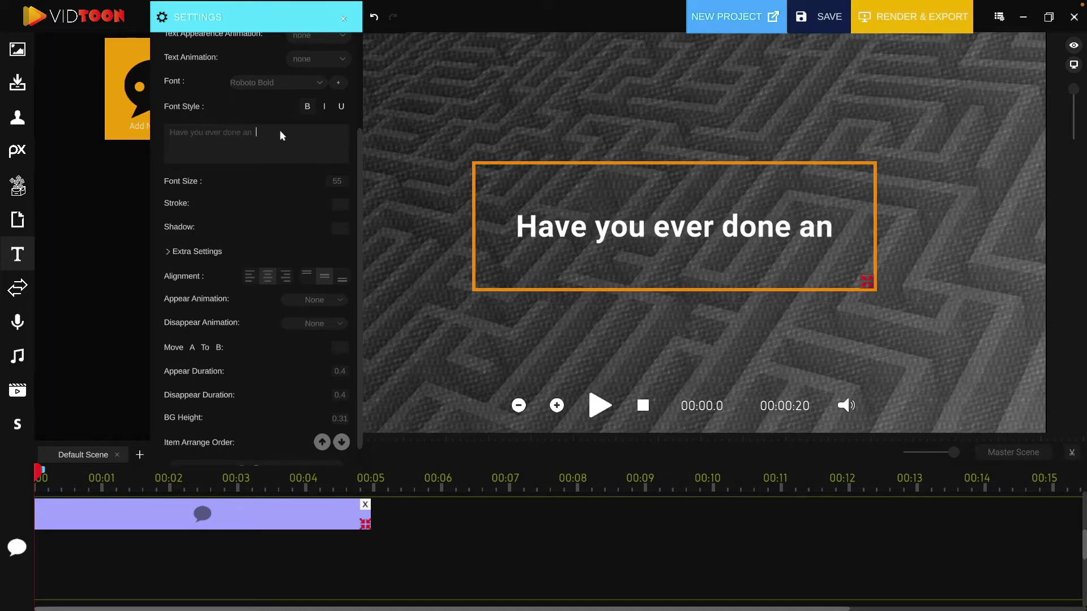
text(escape room)
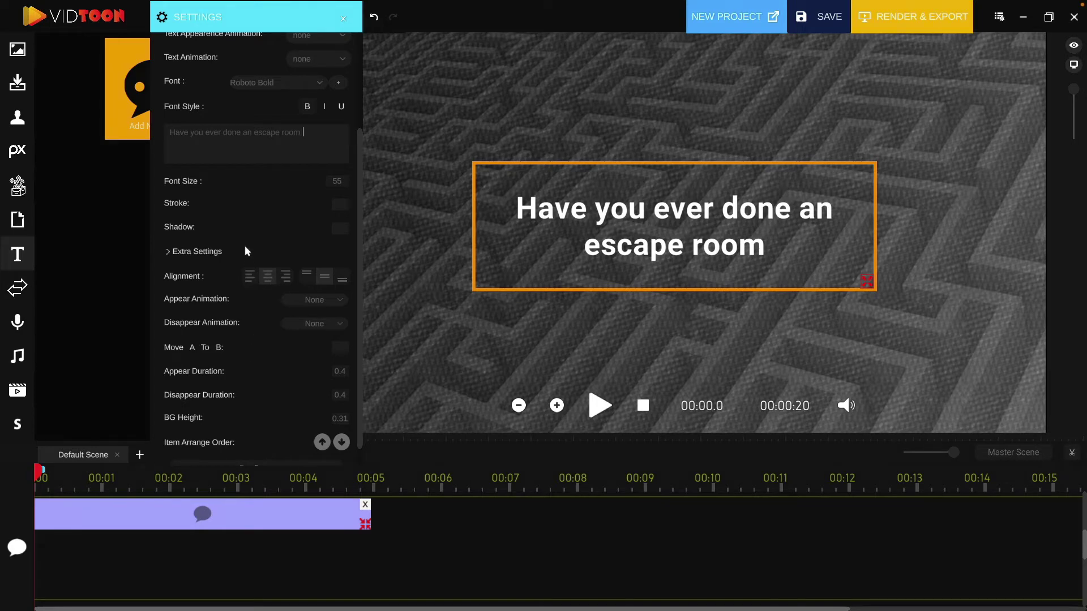
- Try a dark red text colour, brighten it, then return the text to white
scroll(246, 251, up, 4)
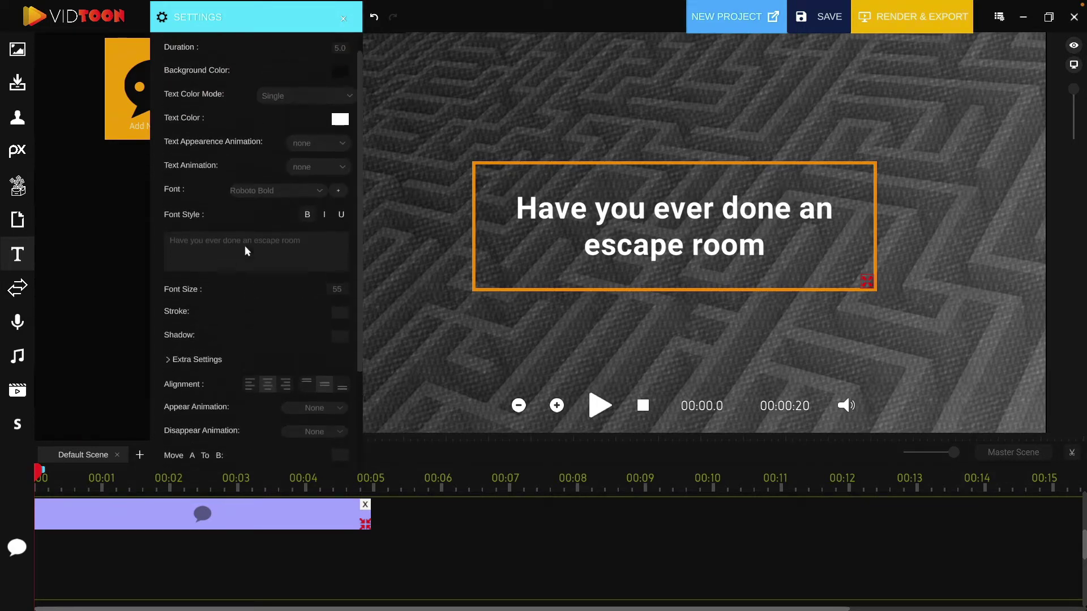
scroll(247, 250, up, 1)
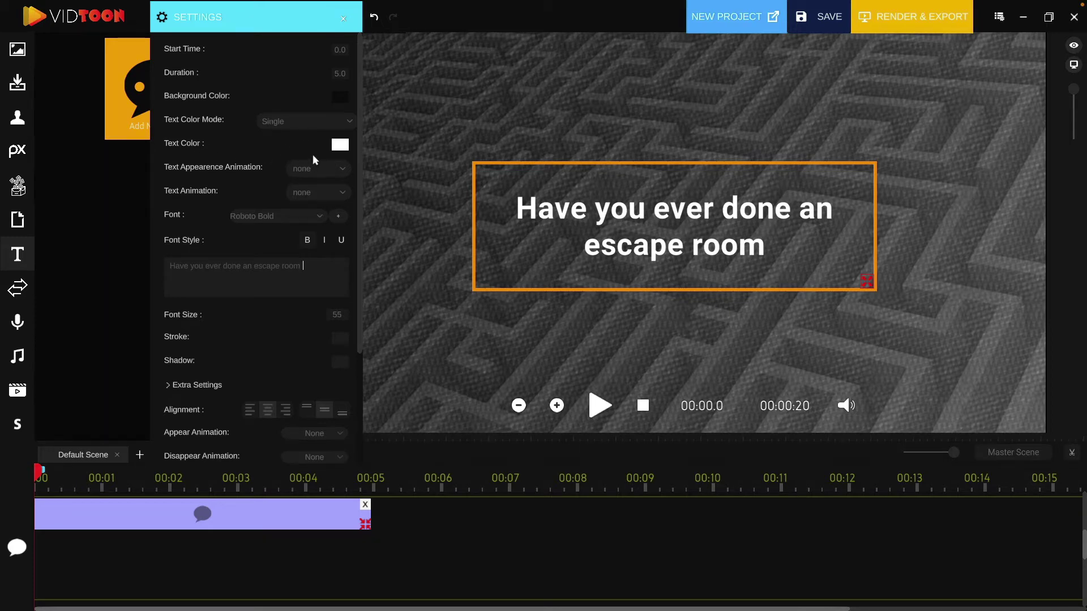
click(340, 146)
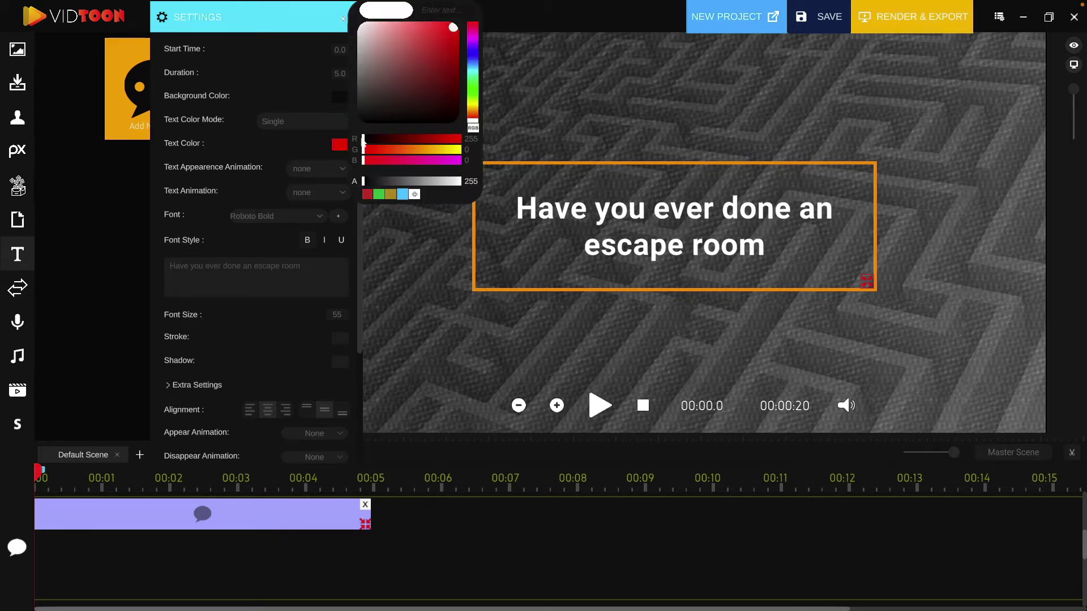
click(419, 92)
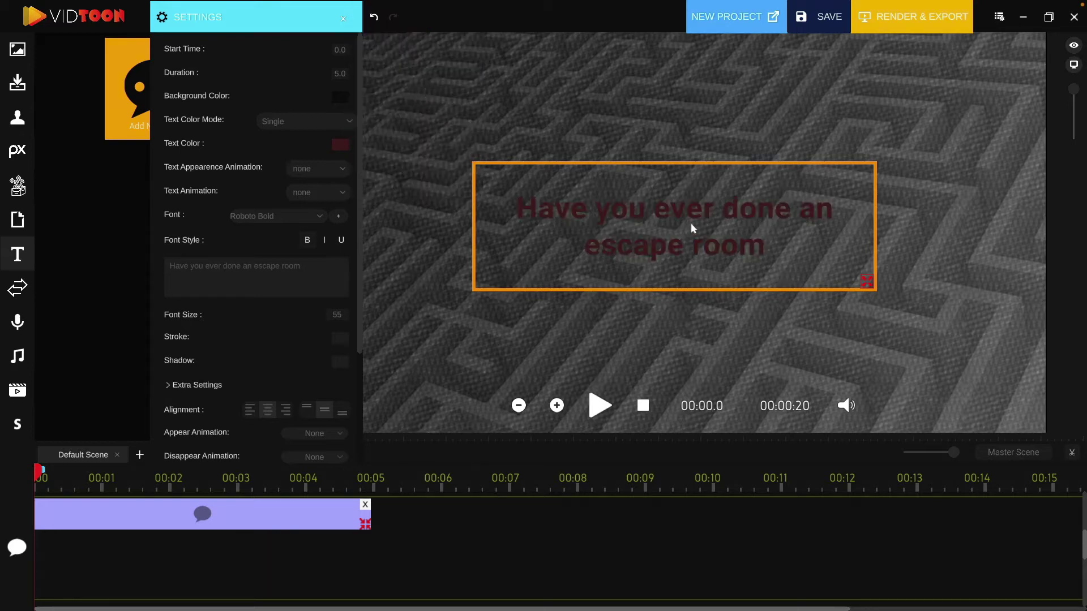
click(343, 146)
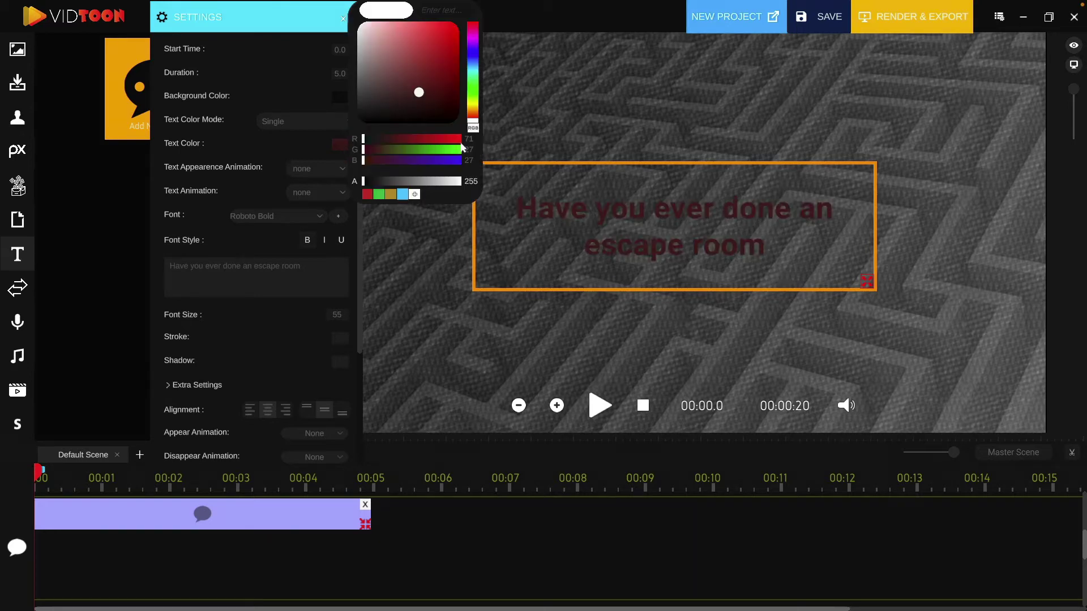
drag(419, 140, 462, 139)
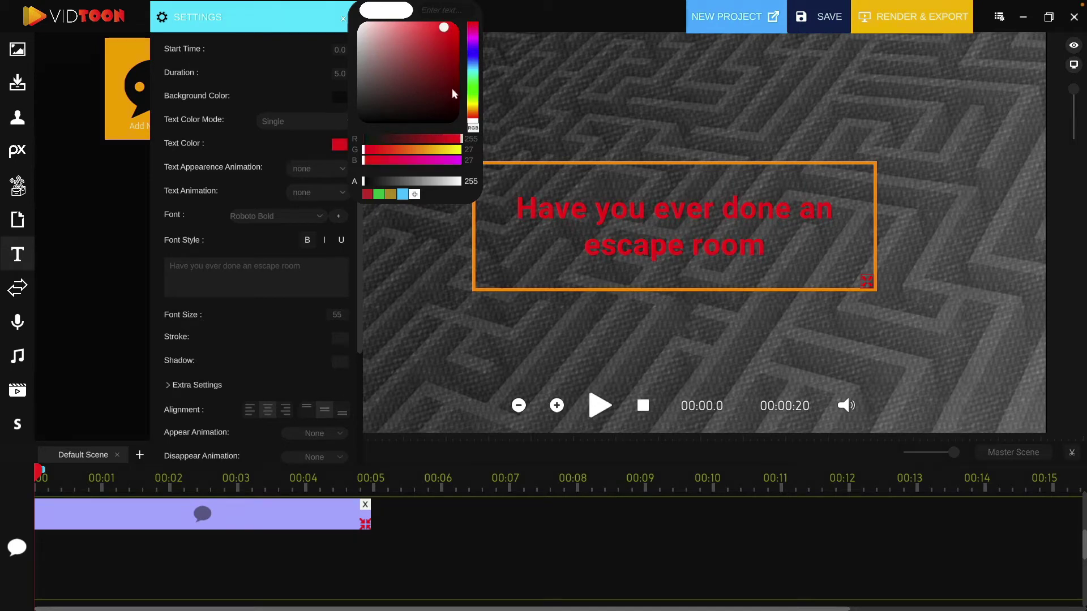
drag(382, 41, 359, 24)
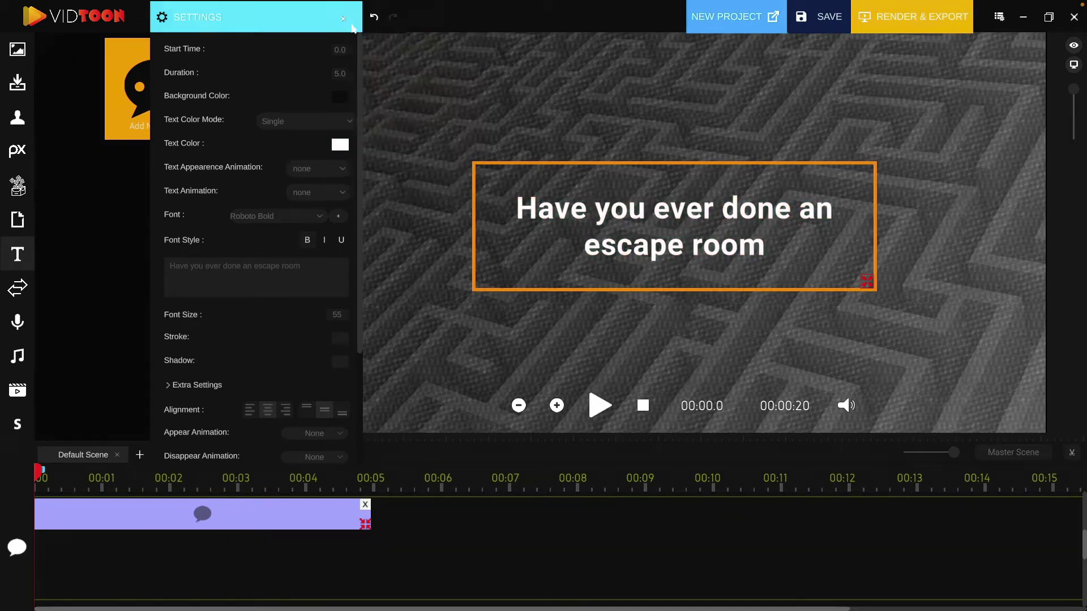
click(257, 247)
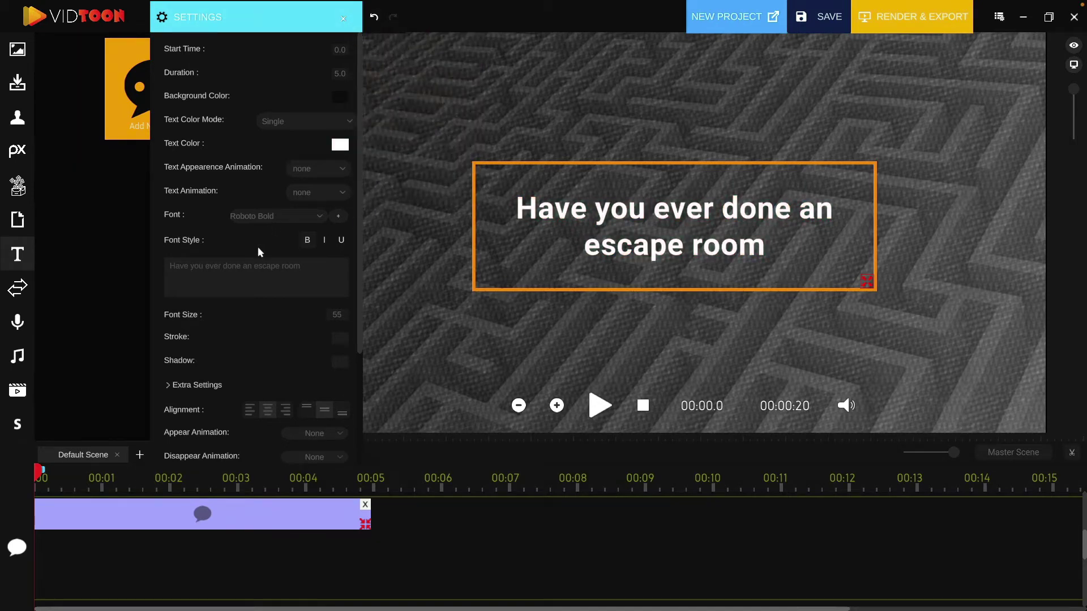
- Switch the text to a horizontal gradient with a dark red first colour
click(285, 122)
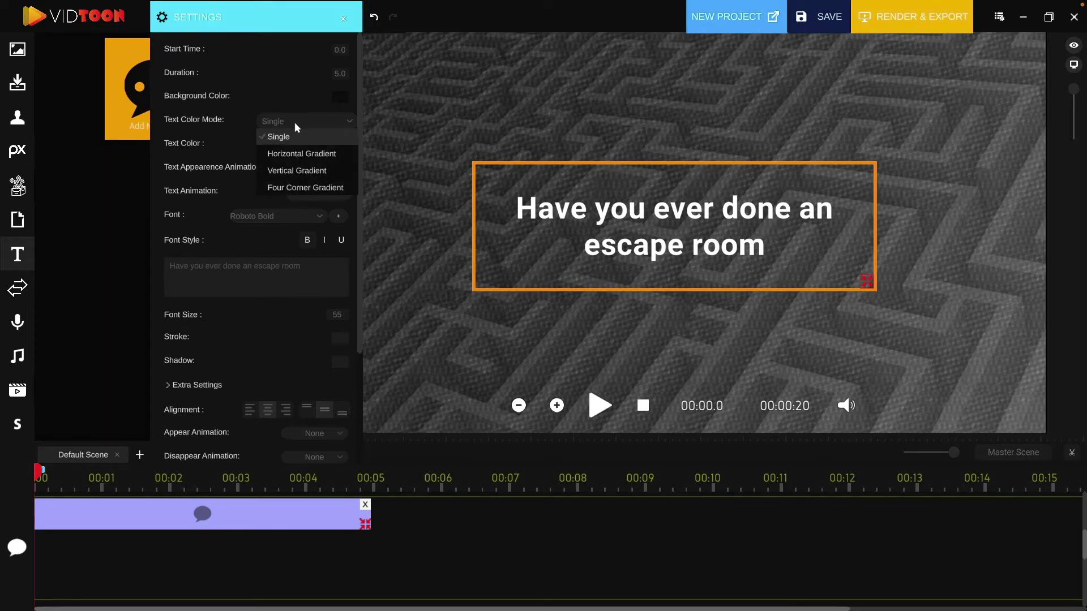
click(293, 160)
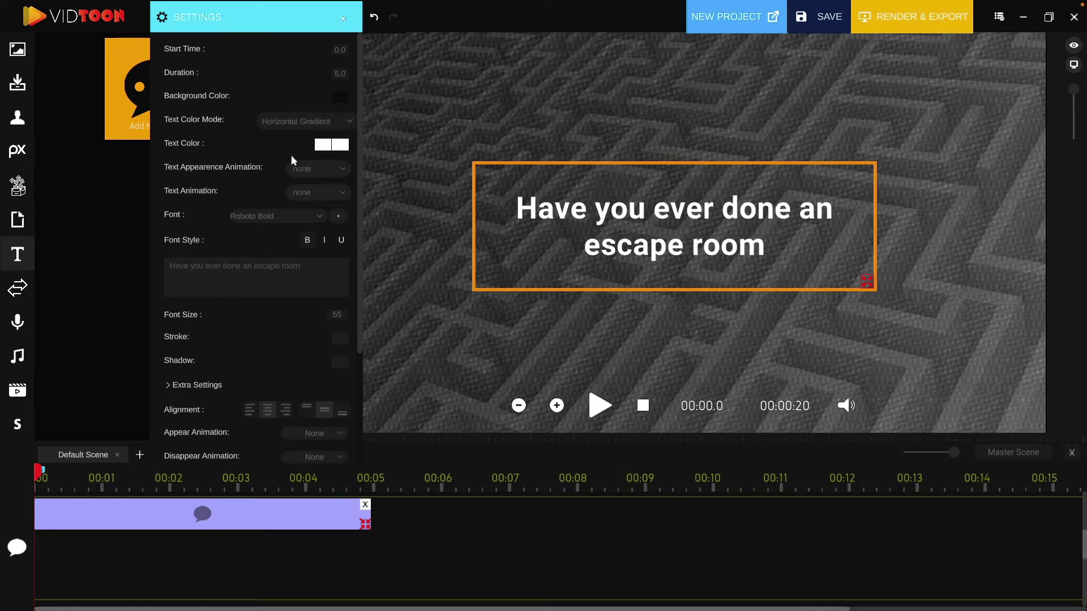
click(322, 145)
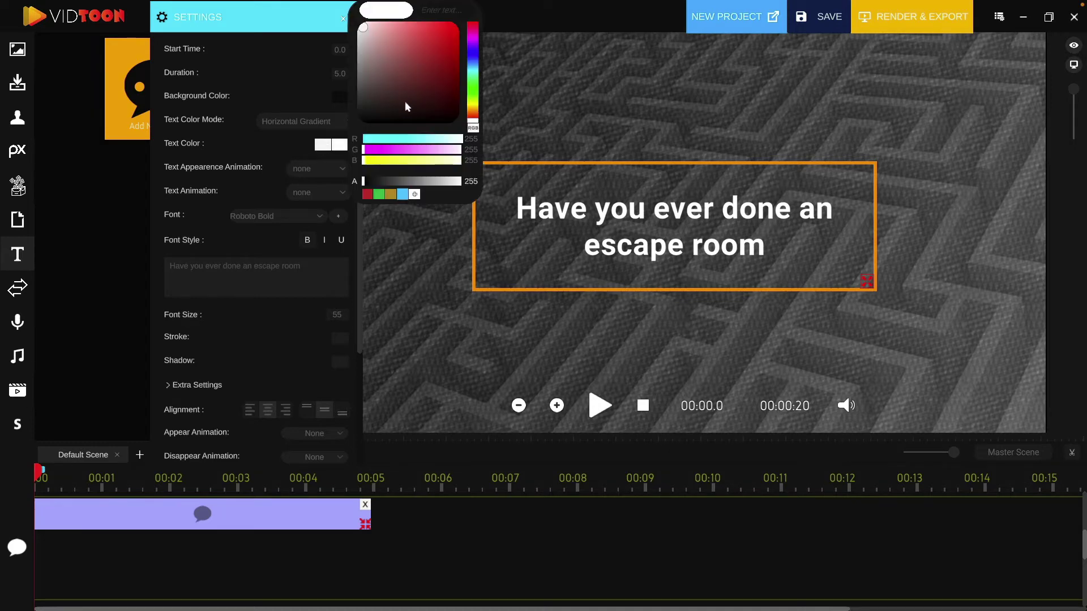
click(438, 69)
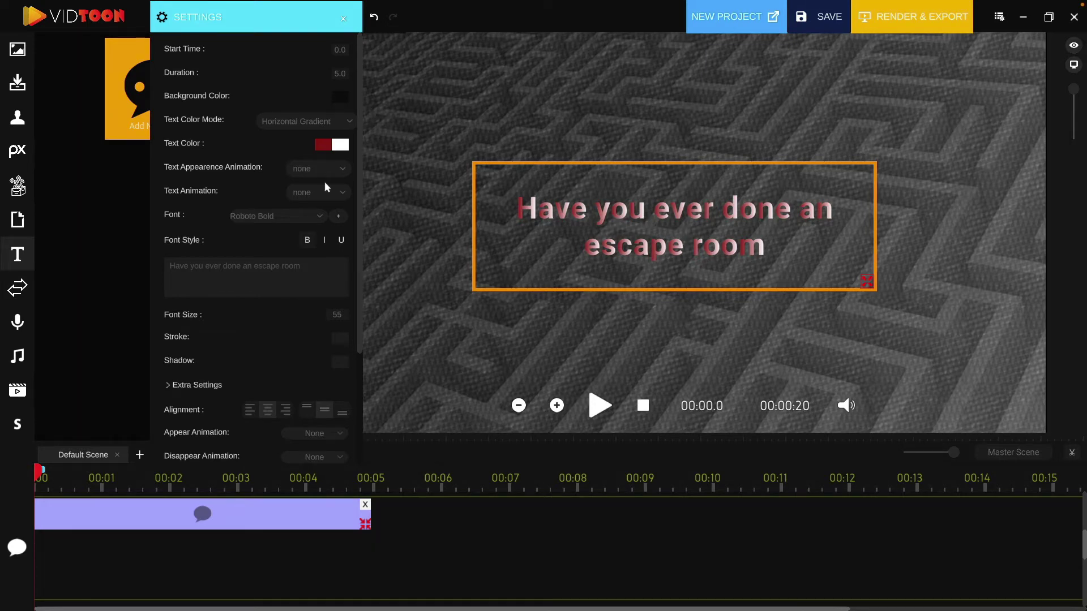
- Change to a vertical gradient whose first colour is a deep dark blue
click(318, 121)
click(296, 170)
click(320, 142)
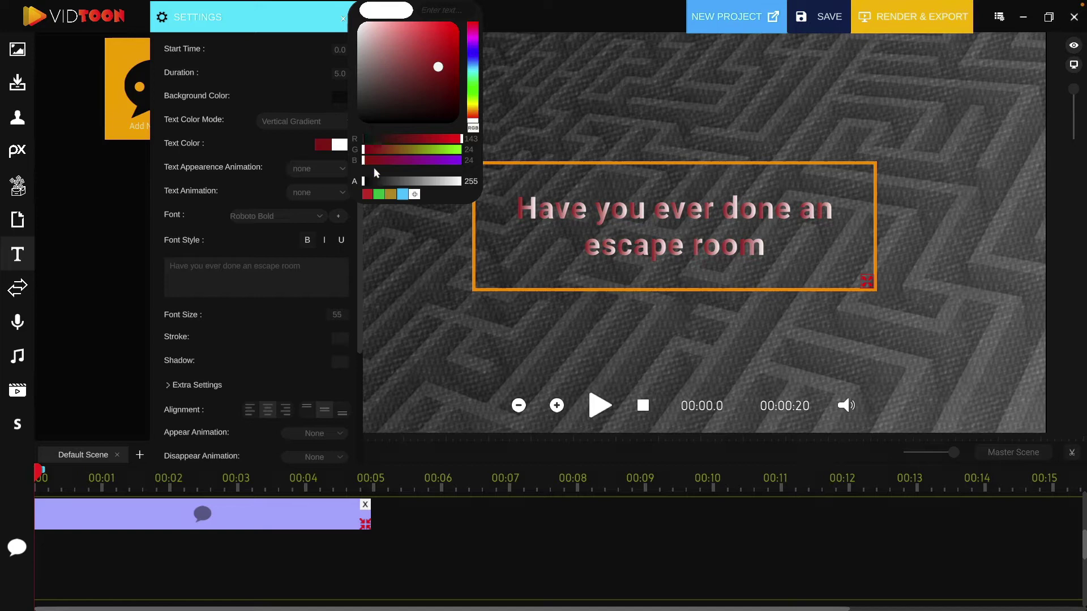
click(471, 62)
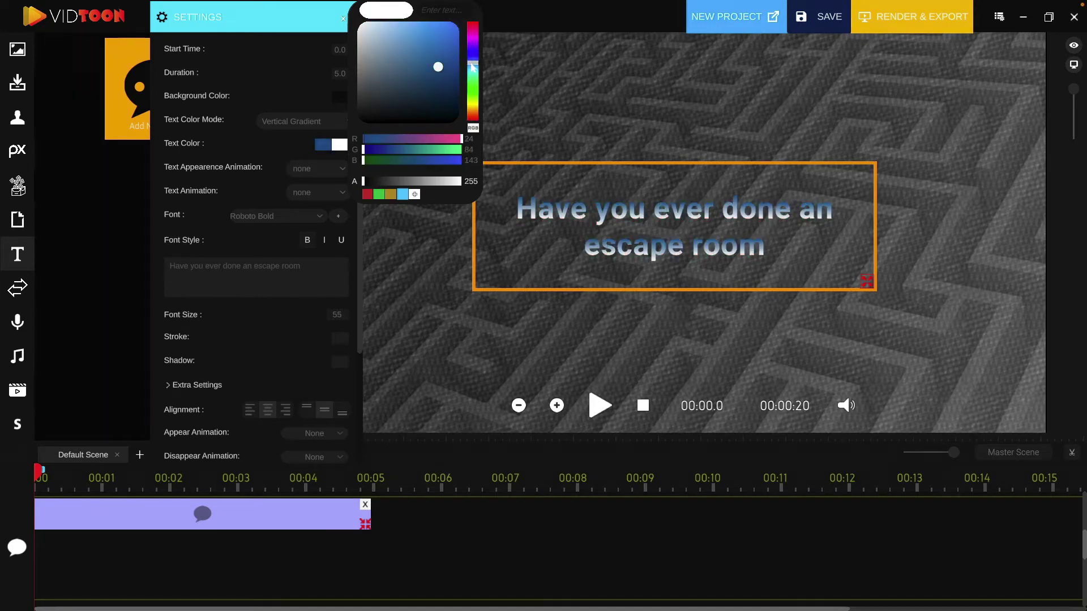
drag(473, 65, 473, 59)
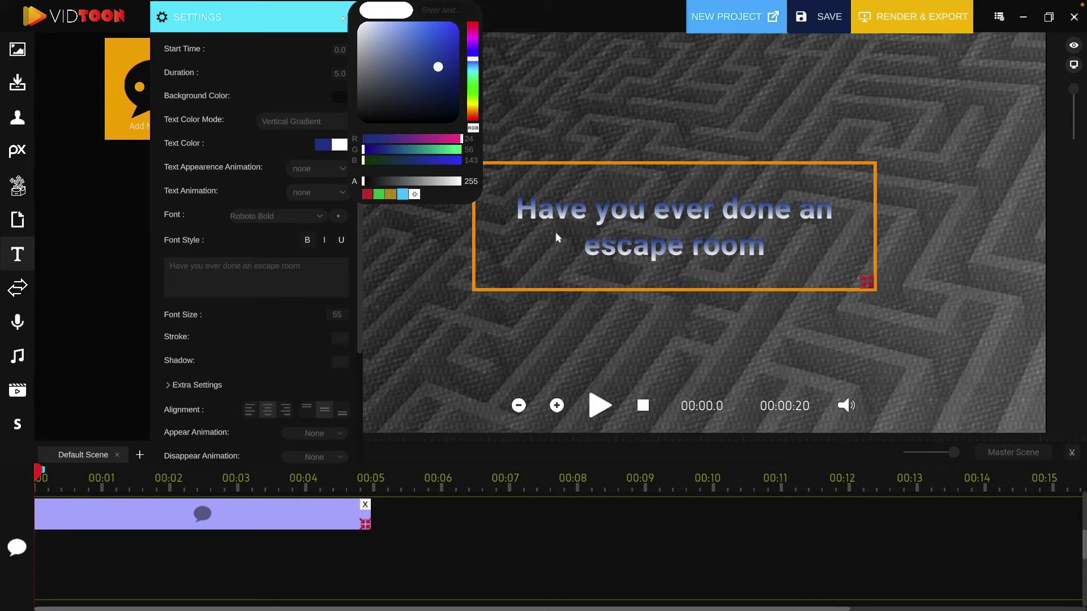
- Switch to Four Corner Gradient and make the top-left corner blue
click(295, 123)
click(286, 104)
click(291, 121)
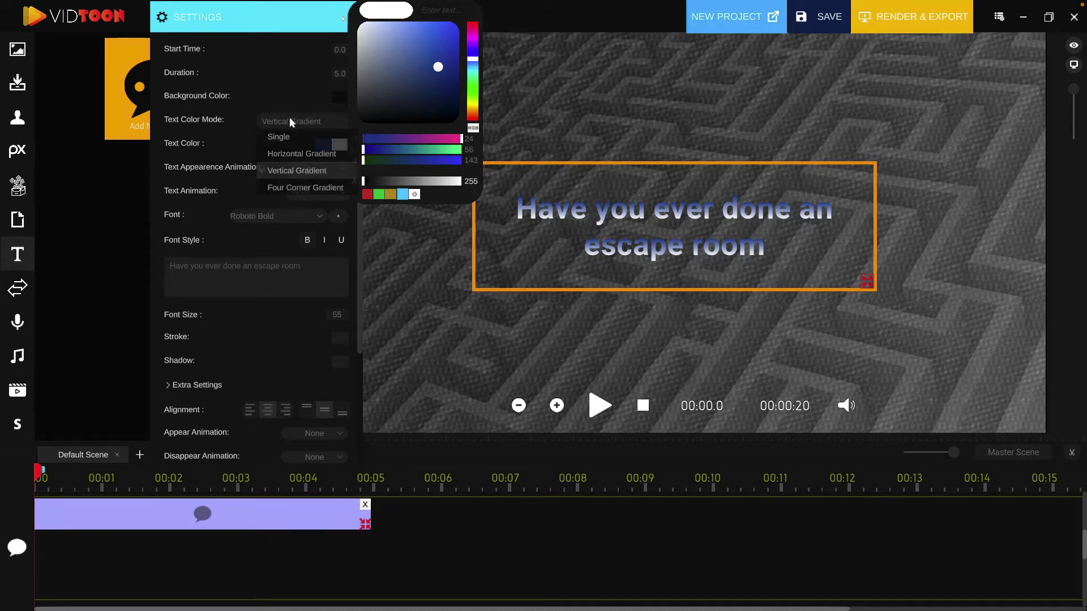
click(291, 188)
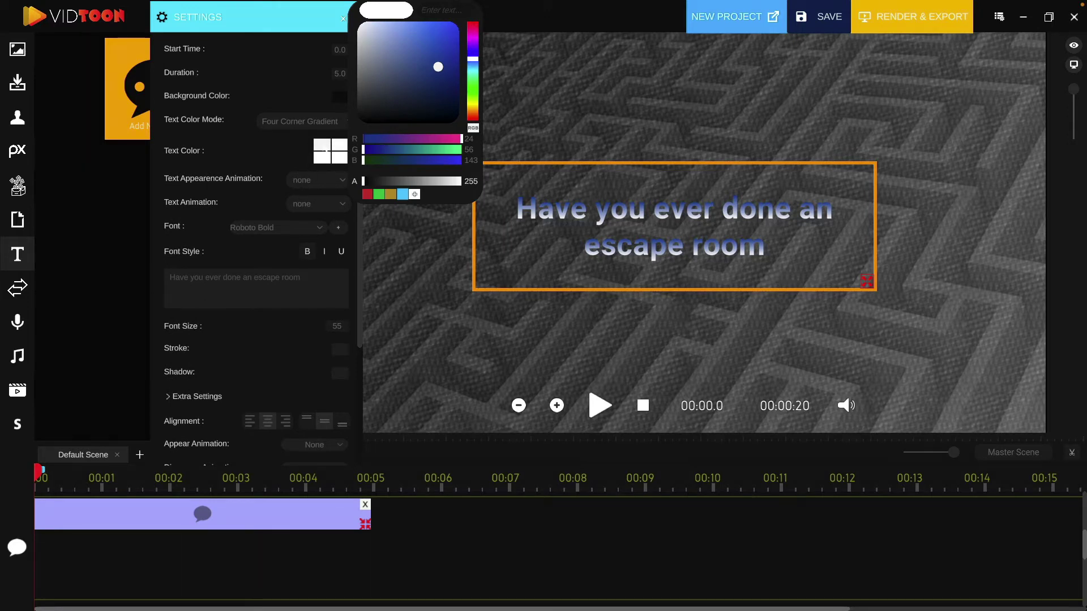
click(324, 146)
drag(427, 68, 456, 34)
click(565, 238)
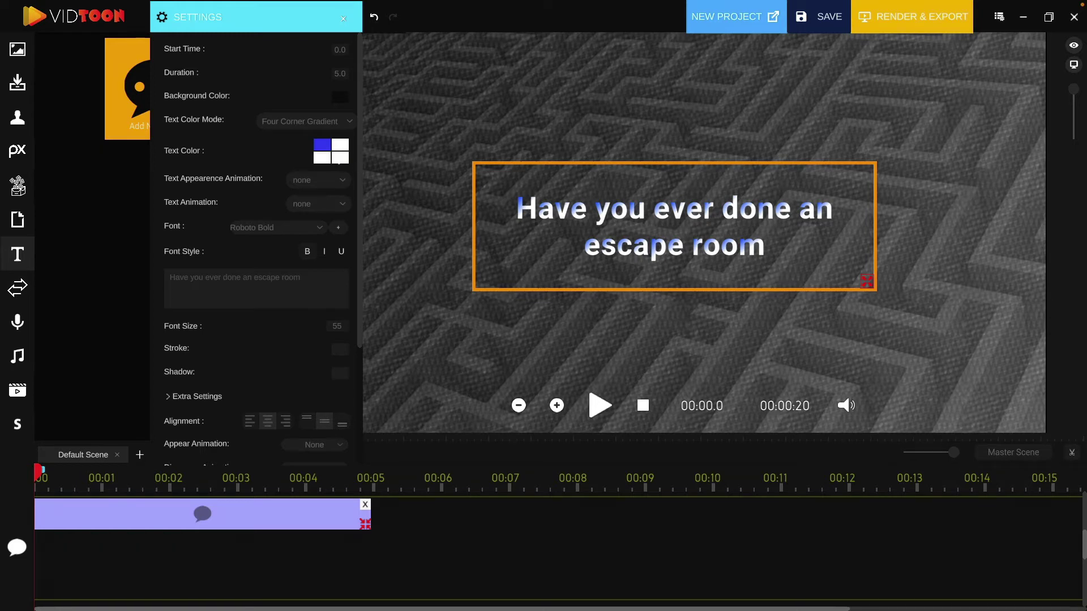
- Make the bottom-right corner red and the top-right corner yellow
click(340, 160)
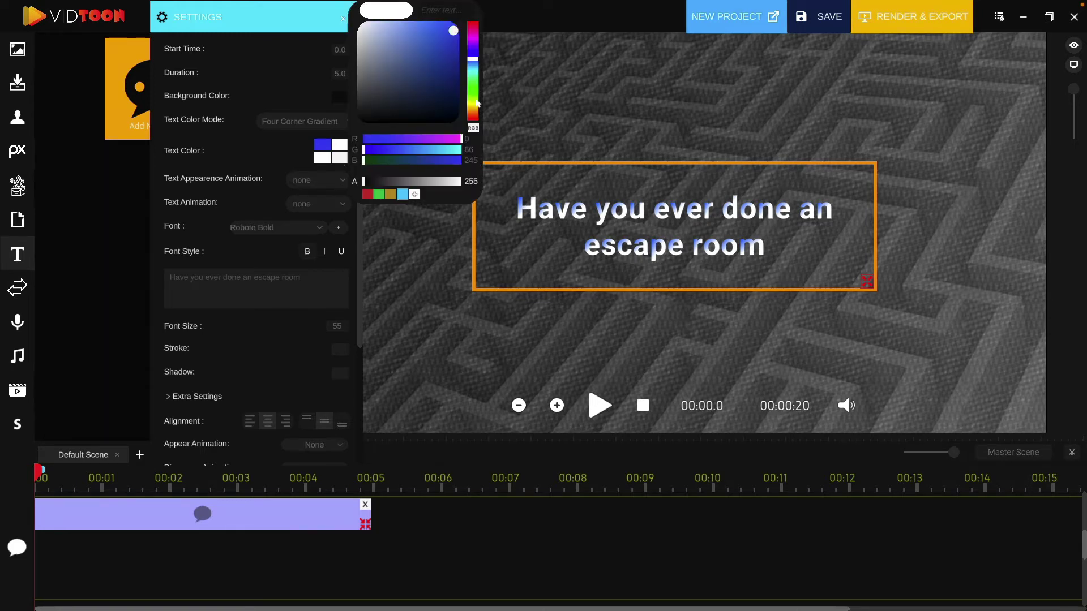
click(474, 27)
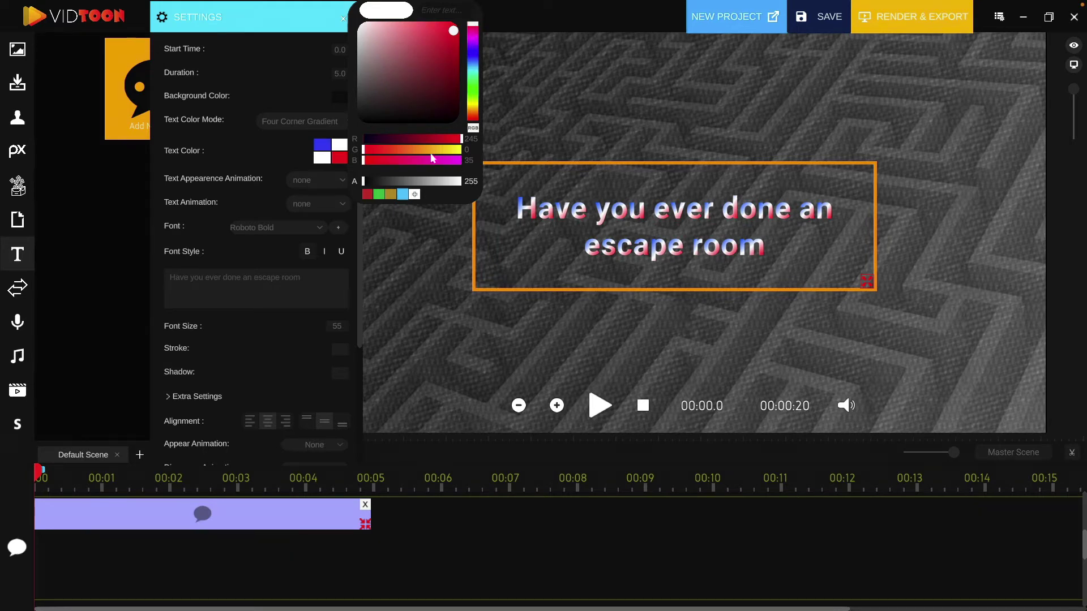
click(470, 105)
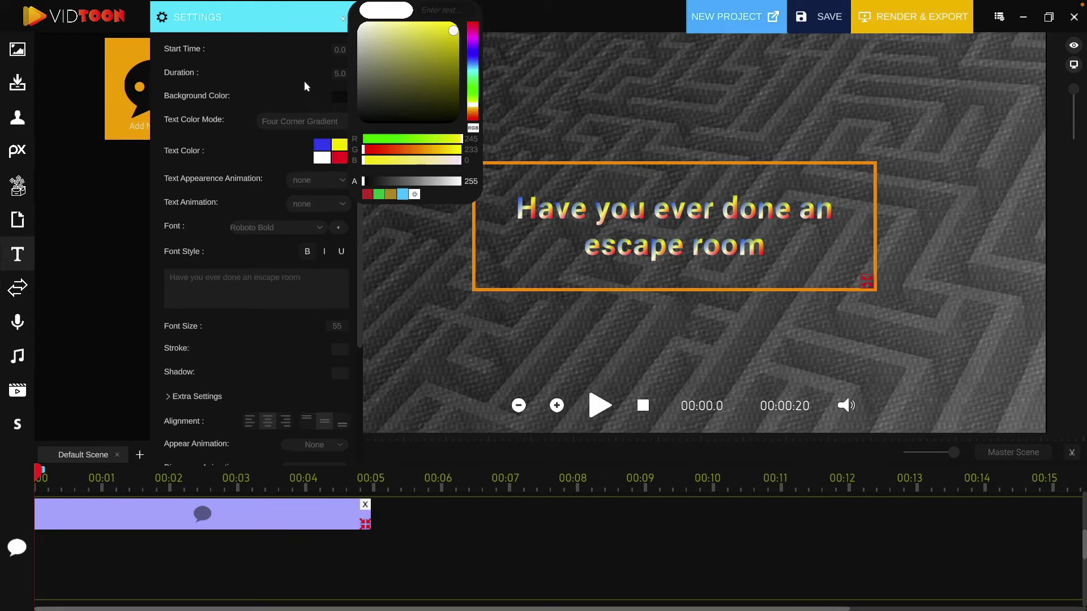
click(582, 103)
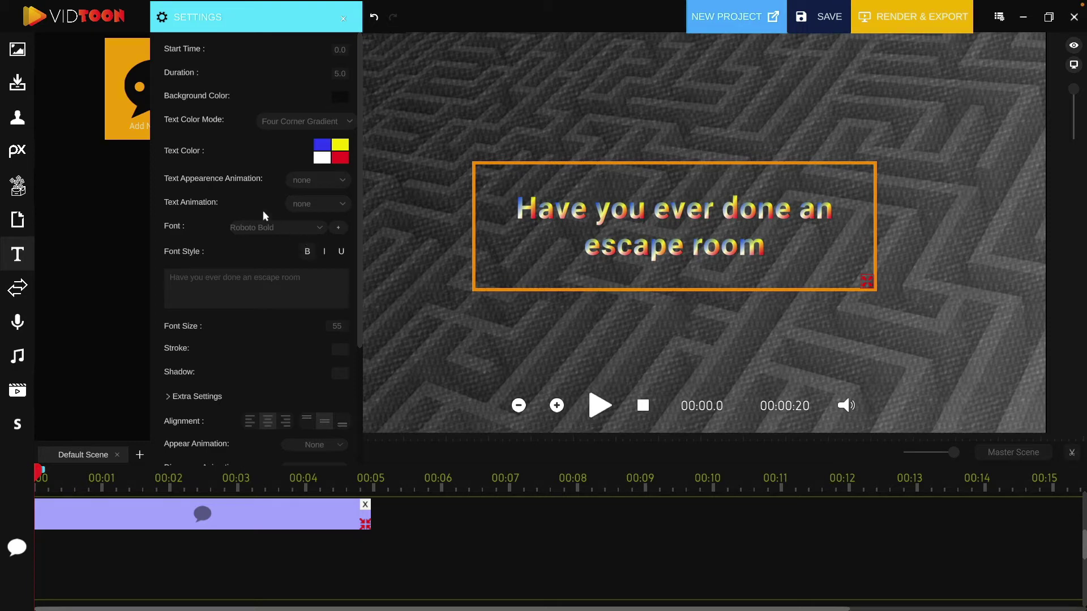
- Reveal the Spacing Options and adjust the character spacing, trying 80 before reducing it
scroll(225, 280, down, 1)
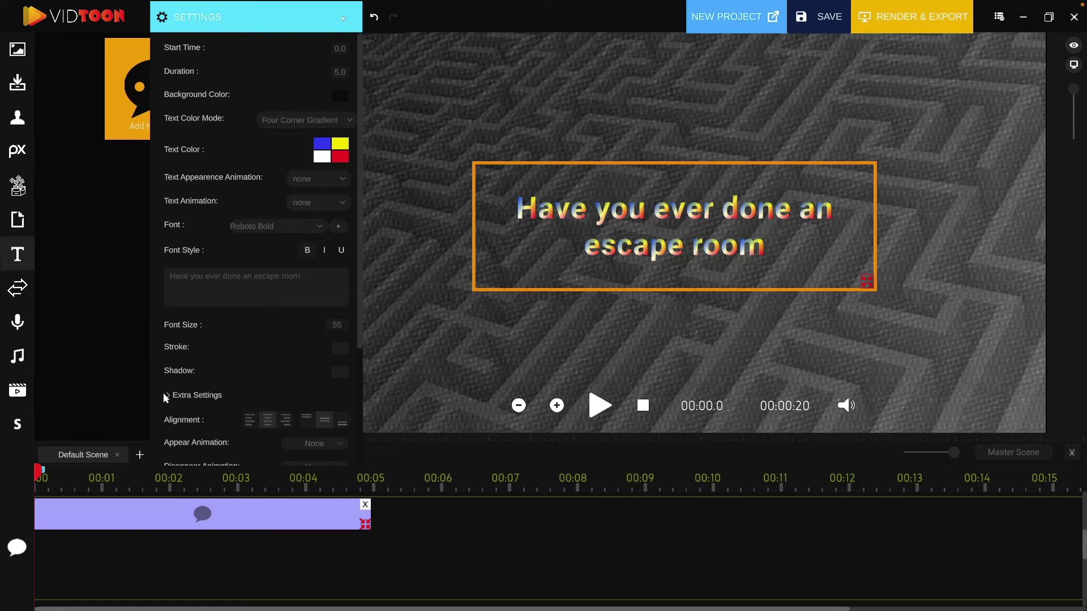
scroll(168, 395, down, 1)
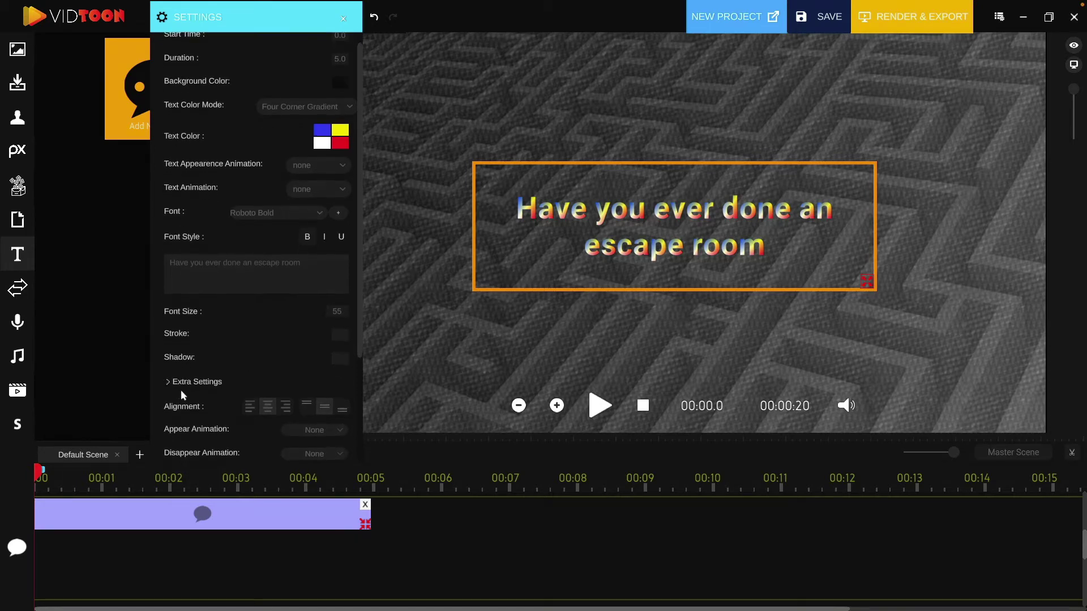
click(167, 379)
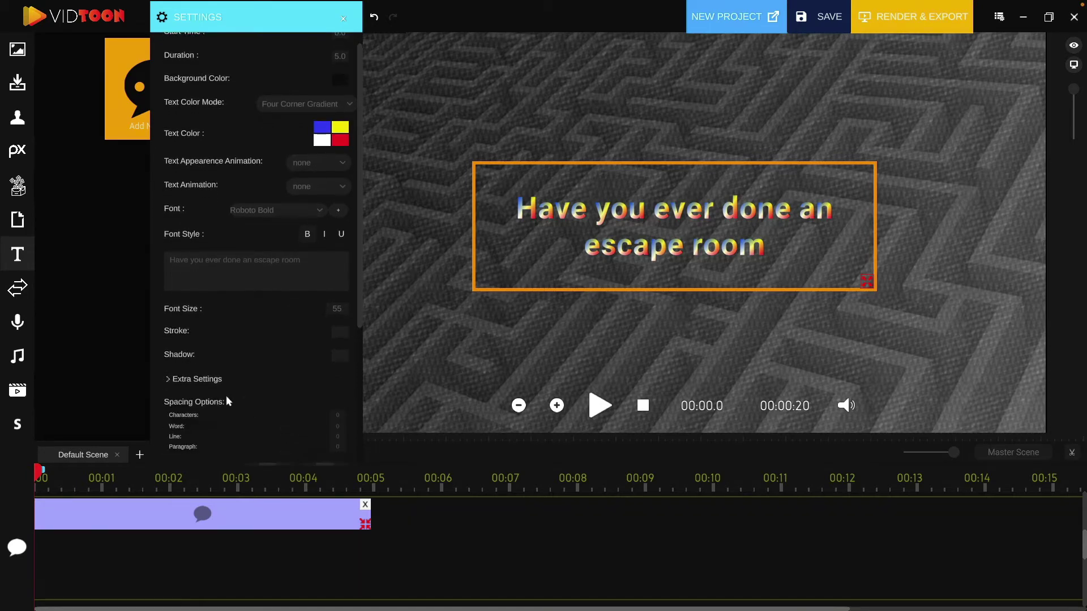
scroll(230, 387, down, 1)
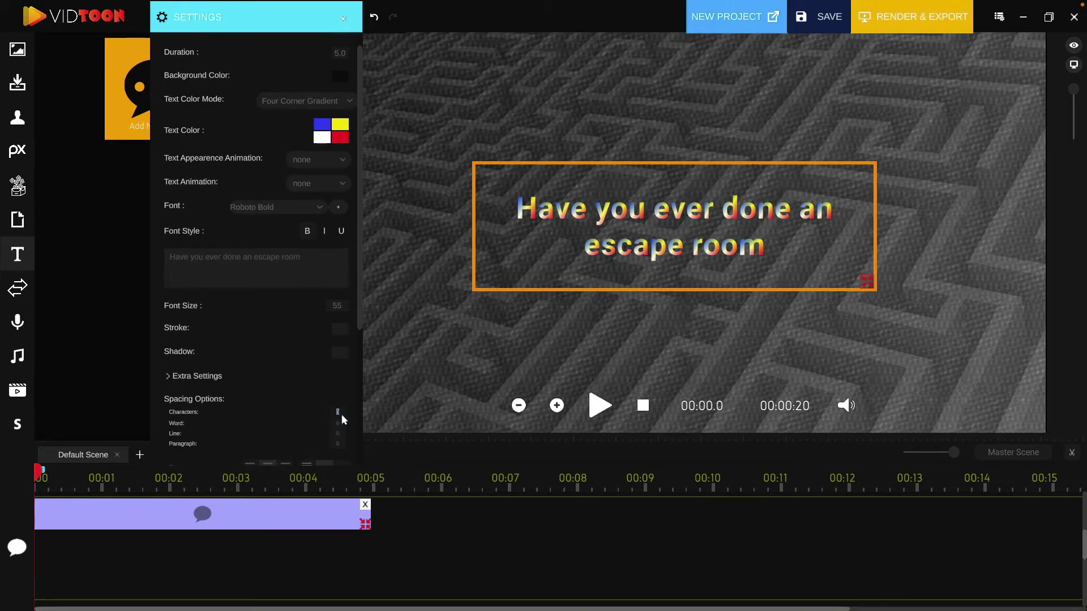
text(8)
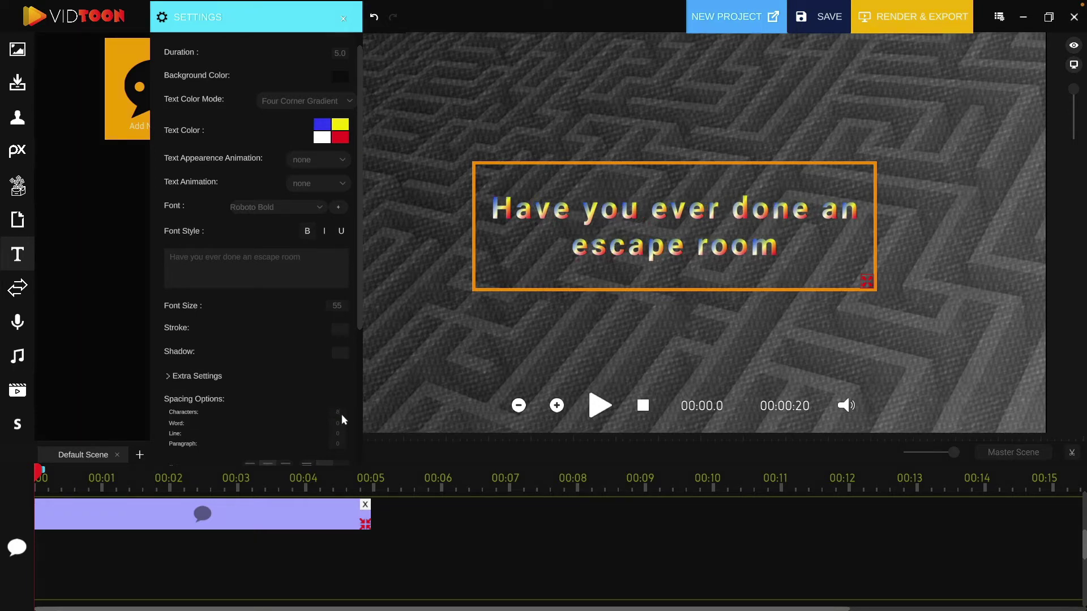
text(0)
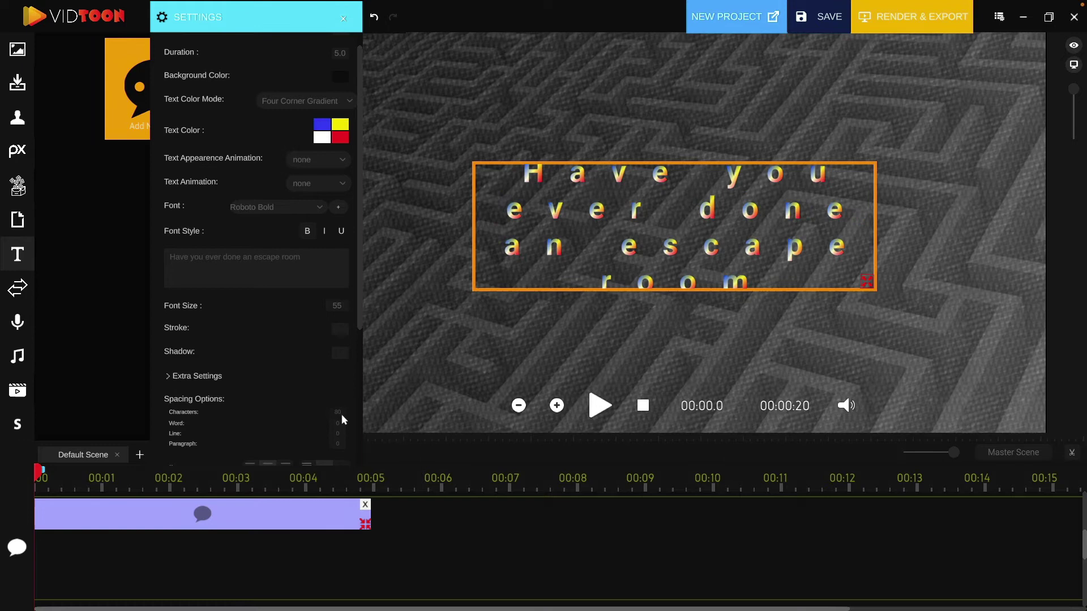
key(BackSpace)
key(BackSpace)
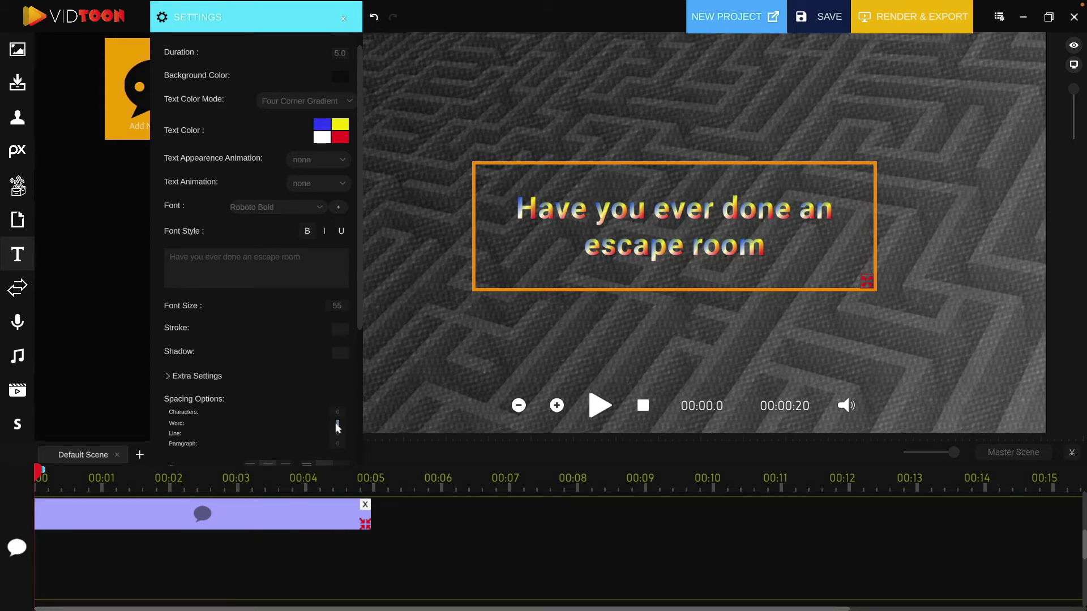
text(1)
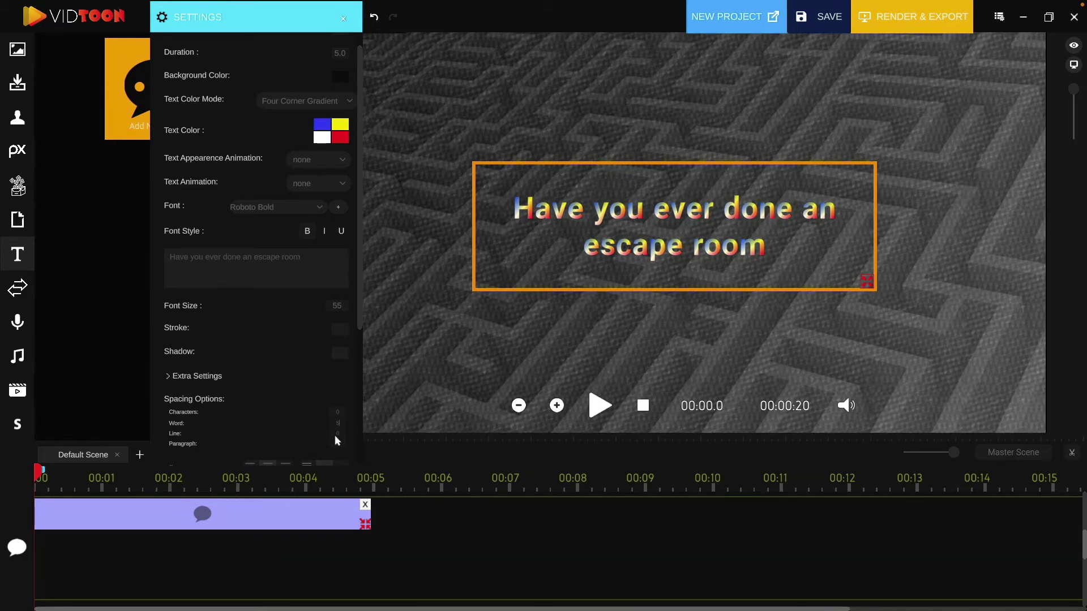
- Edit the line spacing, trying 10 and then correcting it to keep lines tight
click(336, 434)
text(10)
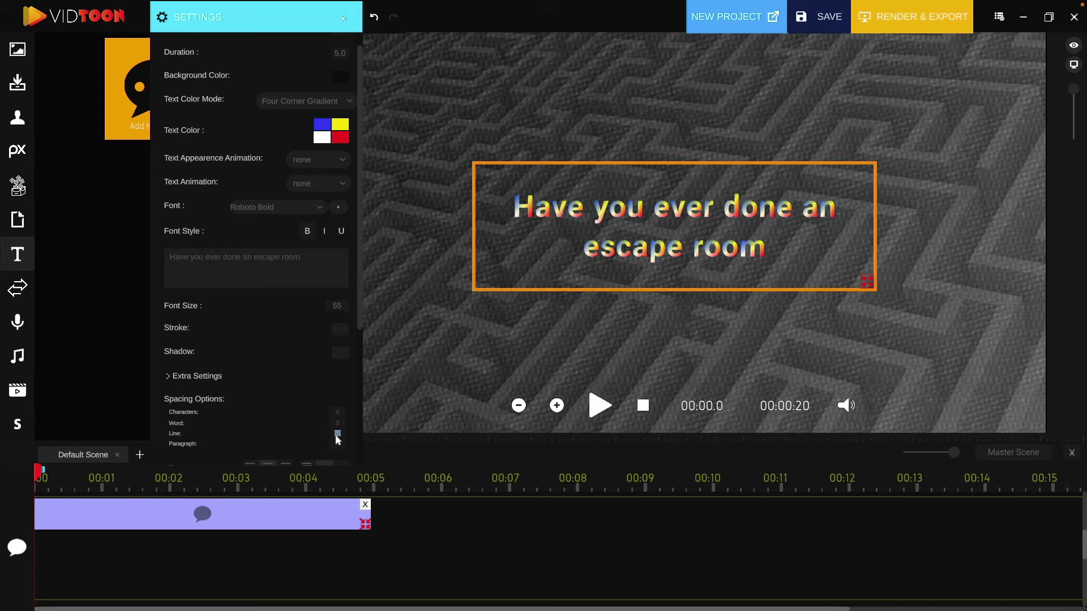
key(BackSpace)
key(BackSpace)
text(0)
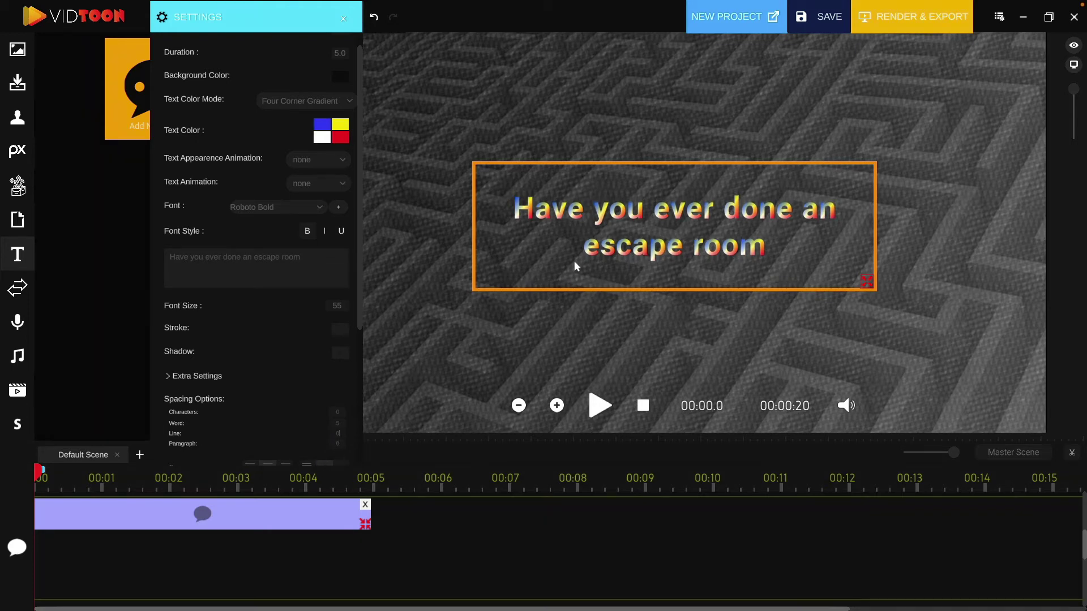
scroll(309, 356, down, 3)
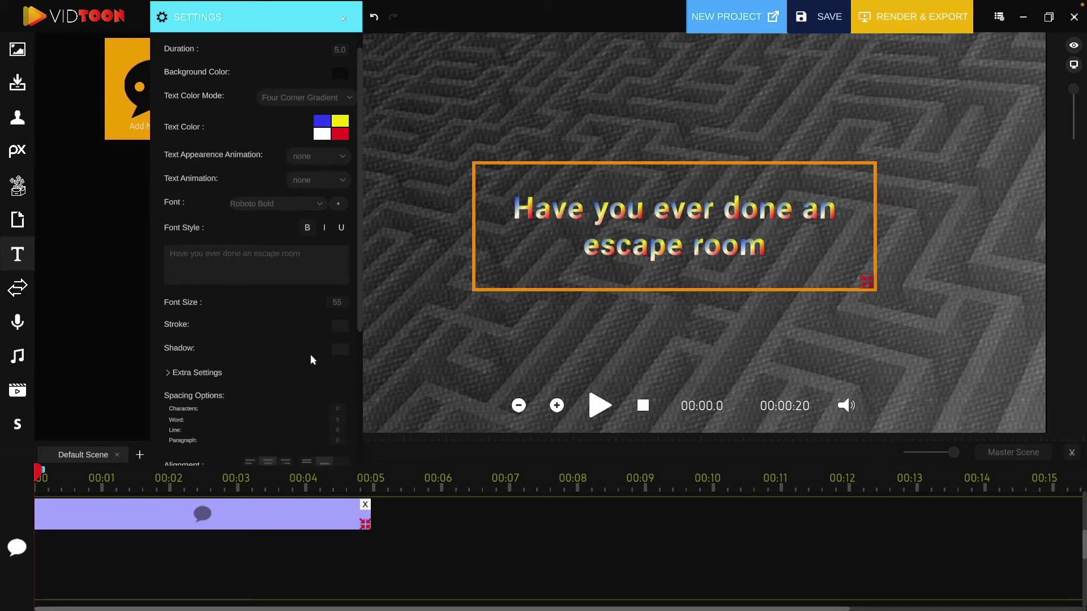
scroll(283, 382, down, 3)
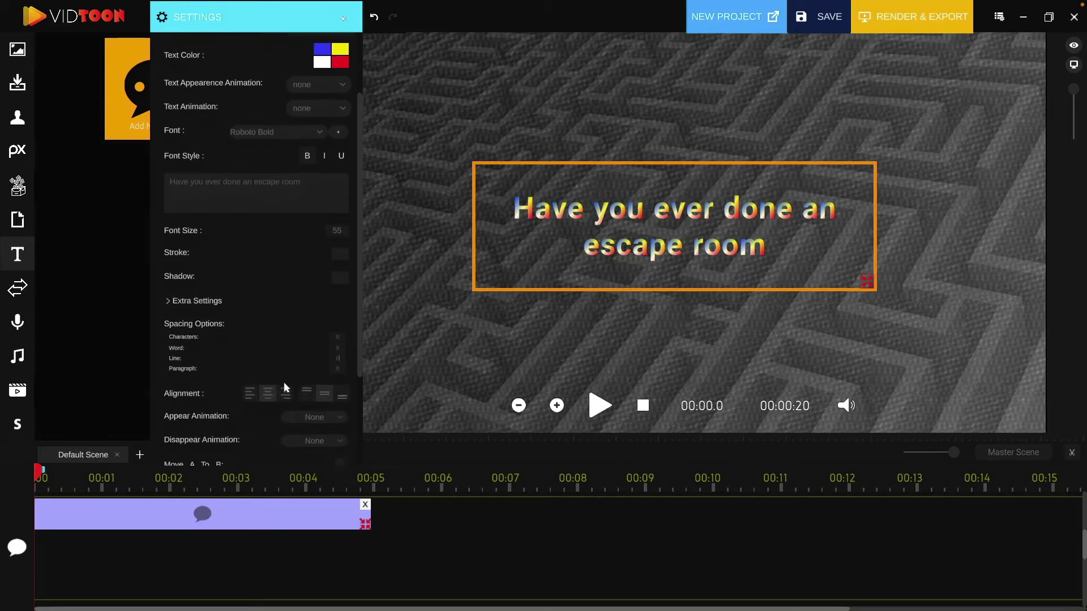
scroll(284, 381, up, 7)
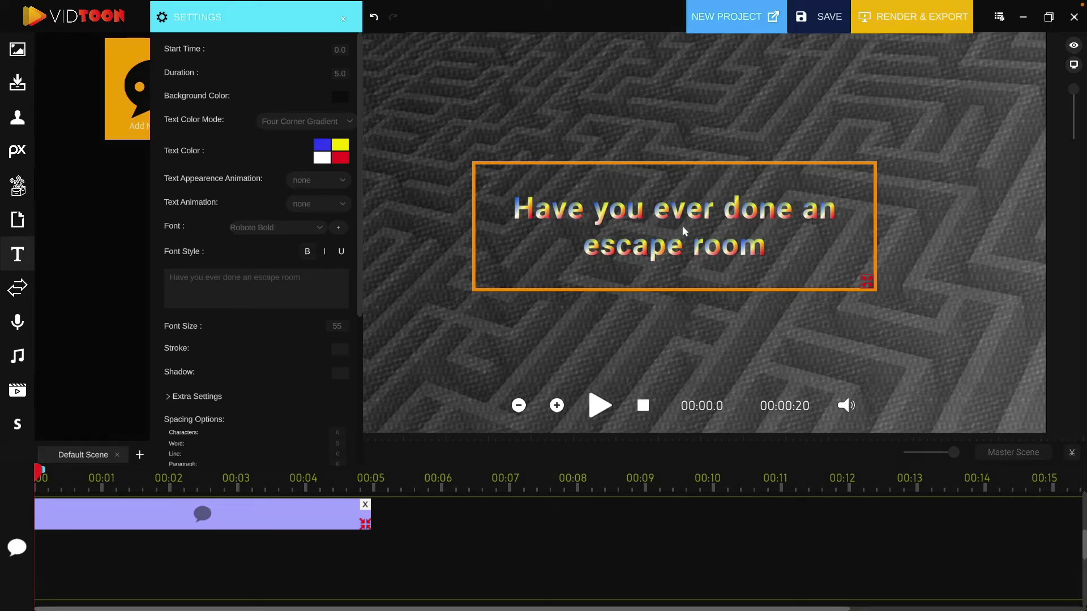
- Set the Appear Animation to Left and the Disappear Animation to Zoom Out
scroll(290, 379, down, 4)
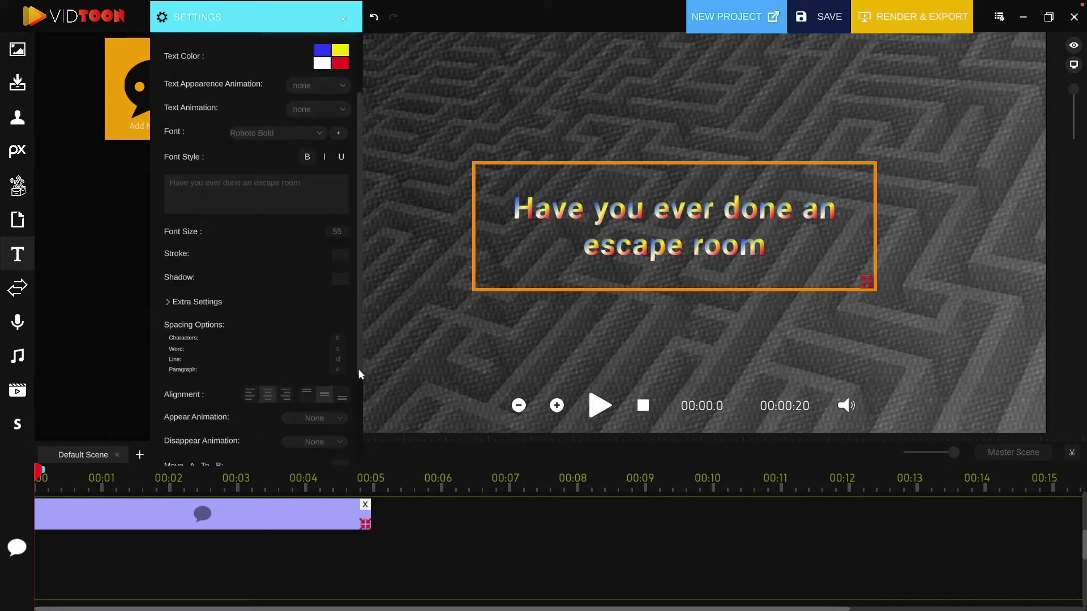
drag(359, 368, 359, 450)
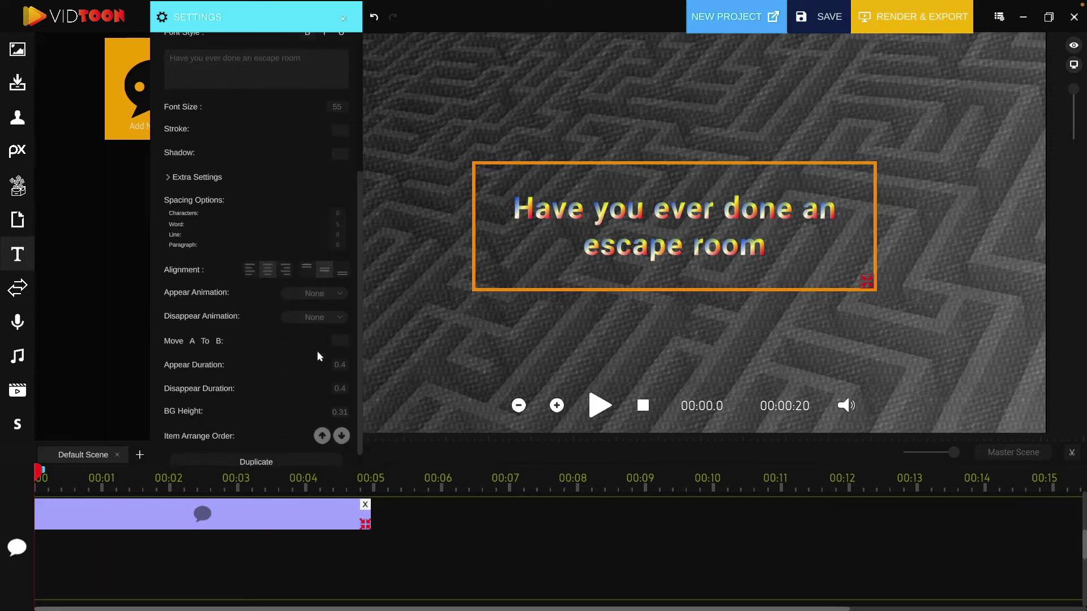
click(321, 293)
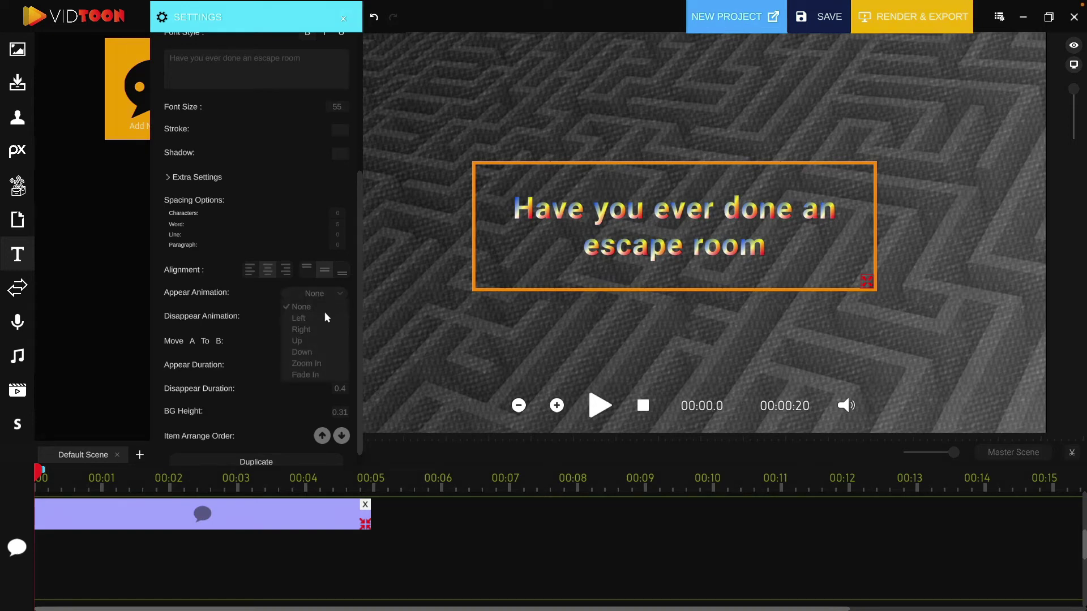
click(320, 316)
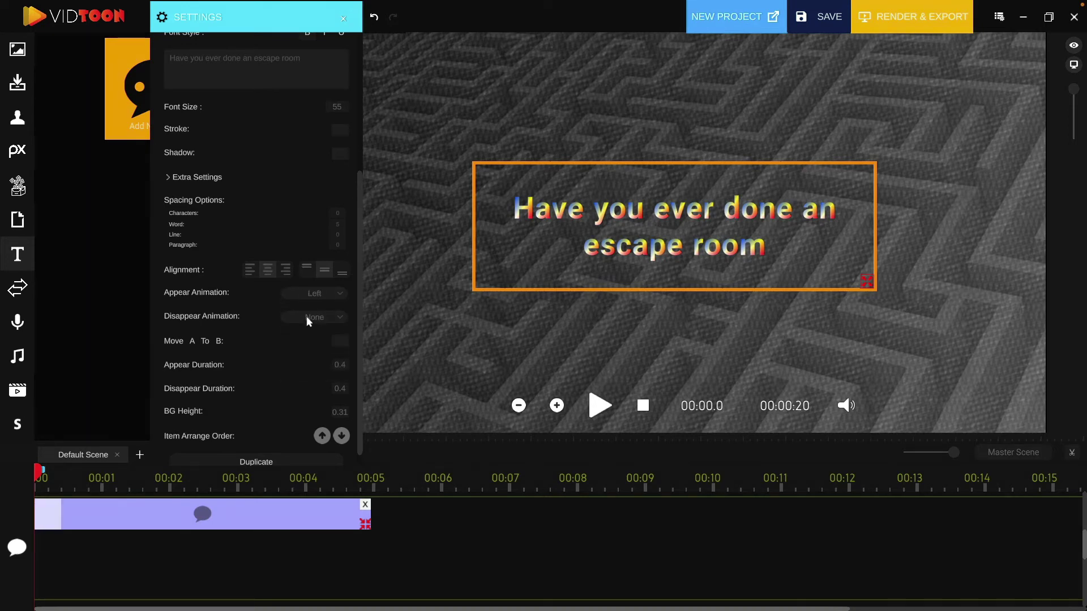
click(311, 318)
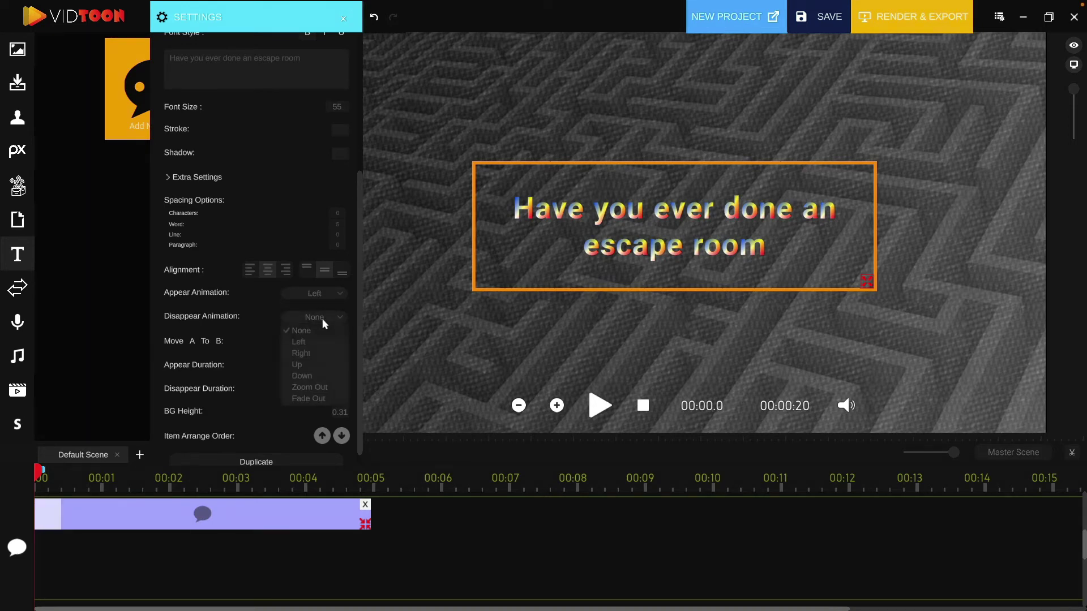
click(318, 387)
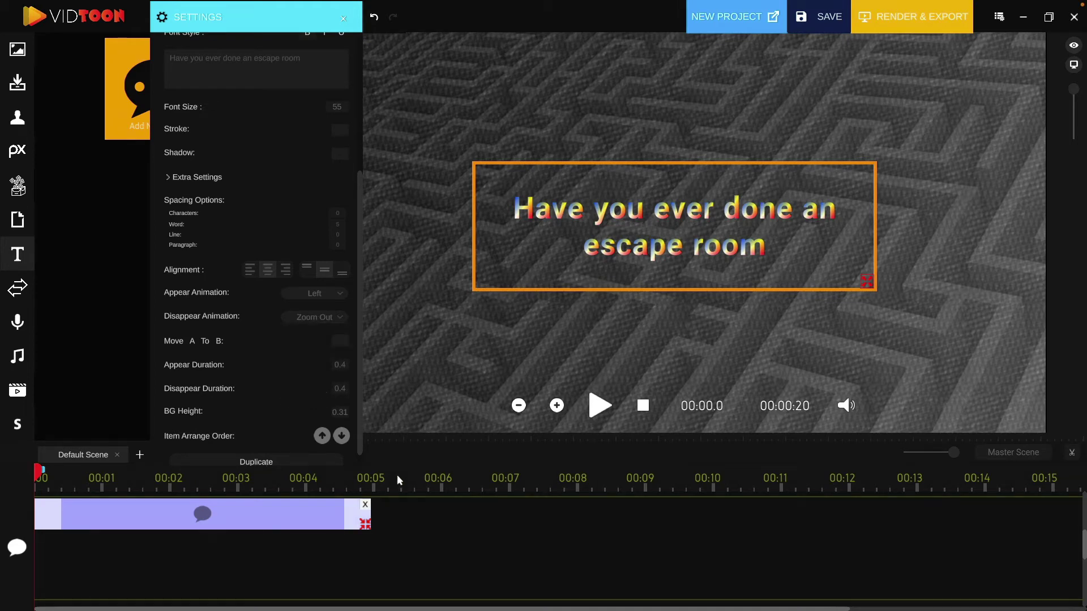
- Play the preview from the start, then stop and return to 2.5 seconds
click(470, 478)
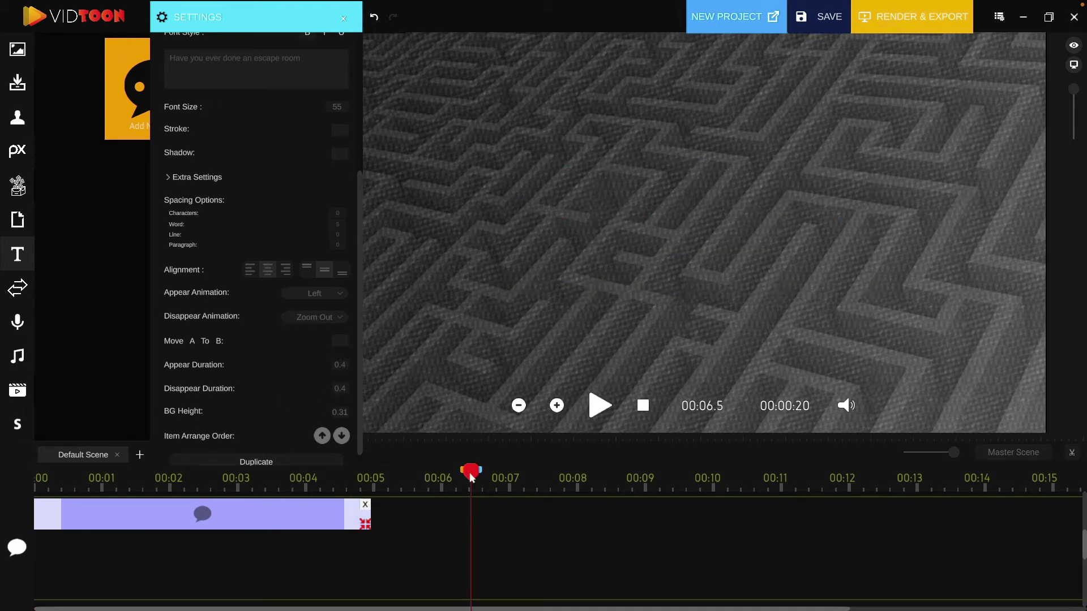
drag(470, 479, 40, 476)
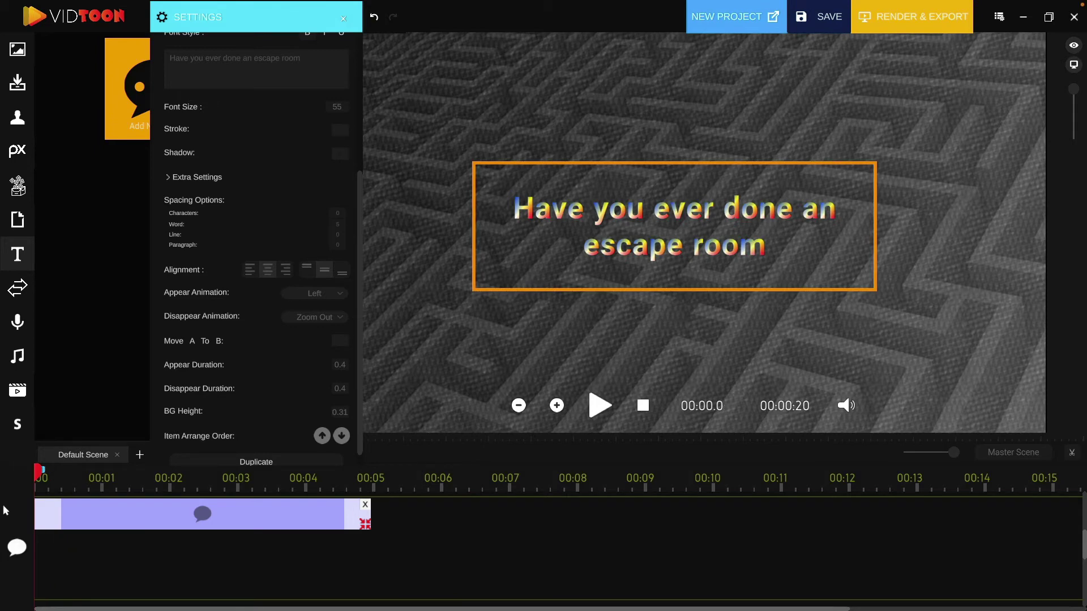
click(598, 407)
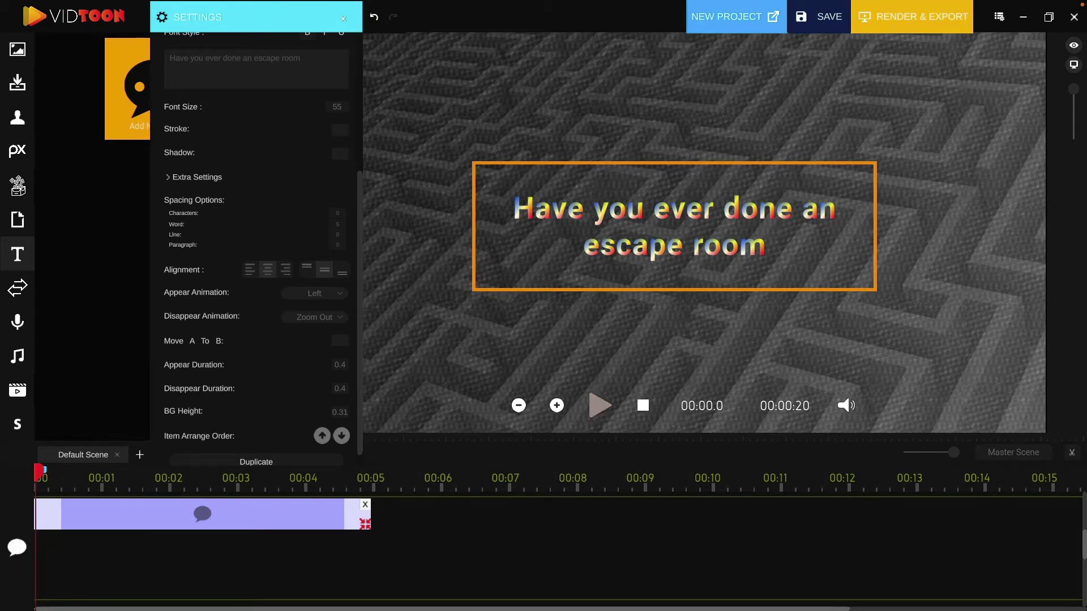
click(601, 409)
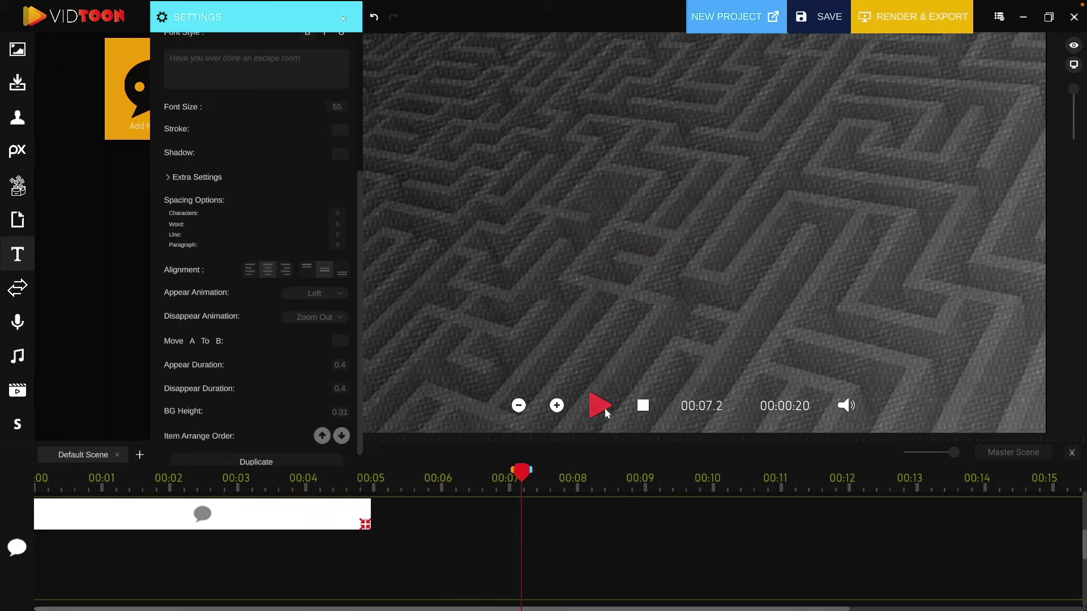
drag(522, 472, 201, 474)
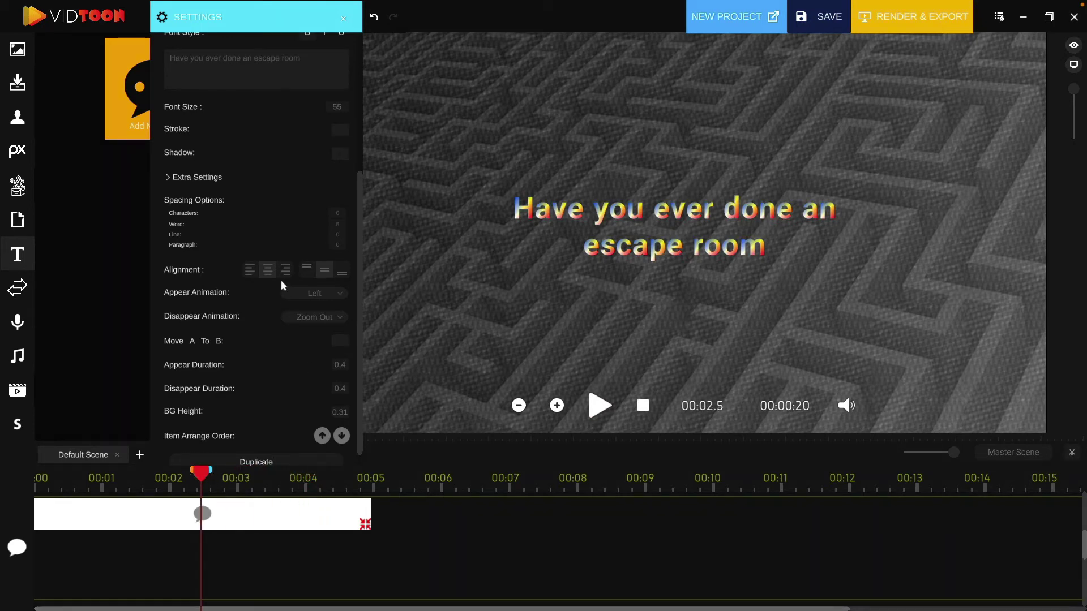
- Try the offset and size text appearance animations, then combine offset with size
scroll(281, 279, up, 5)
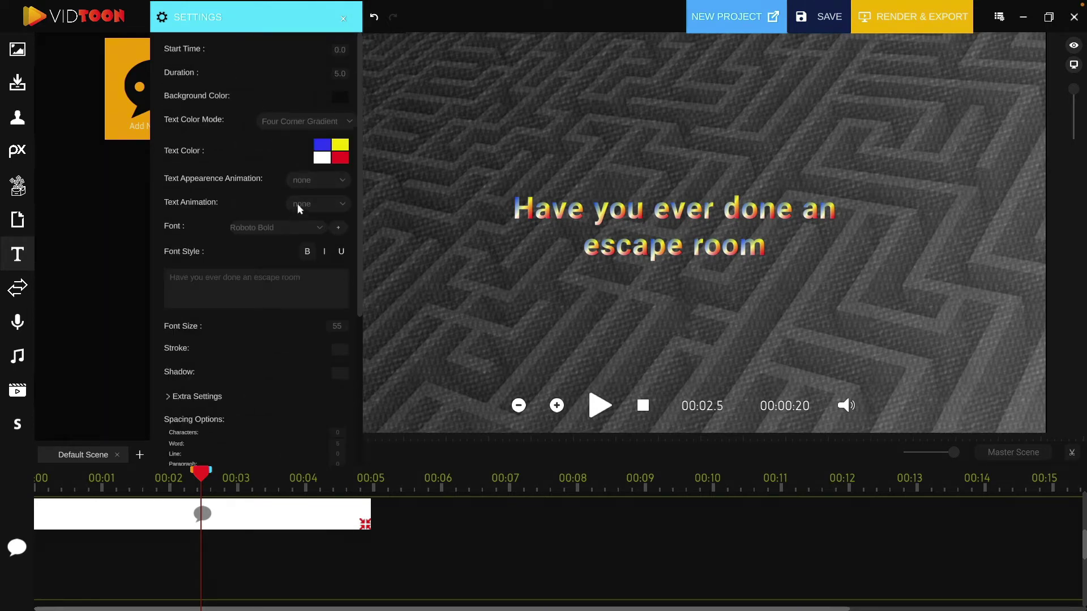
click(308, 180)
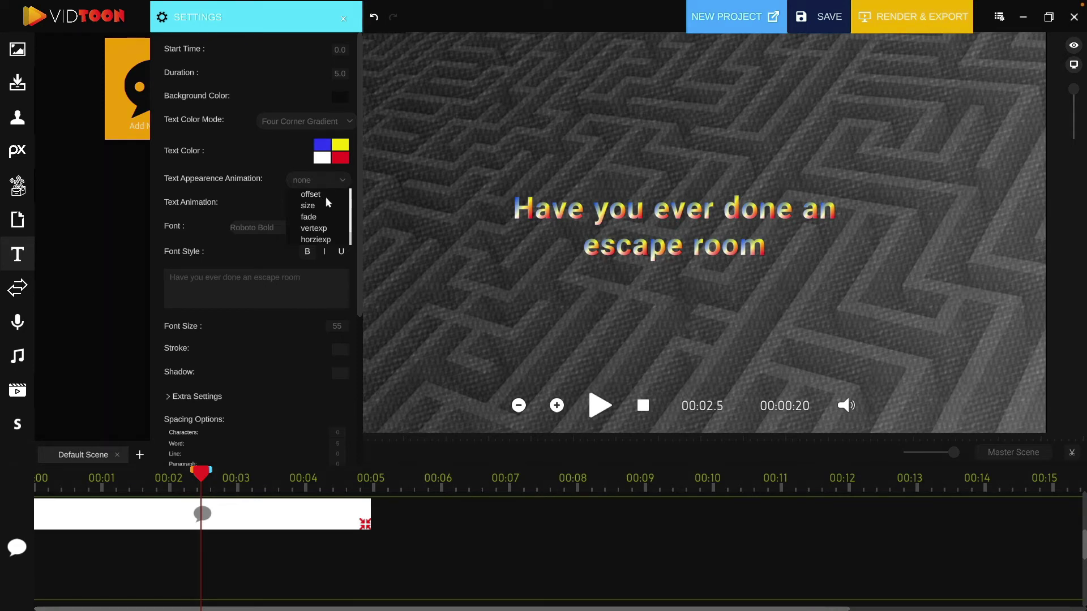
click(318, 195)
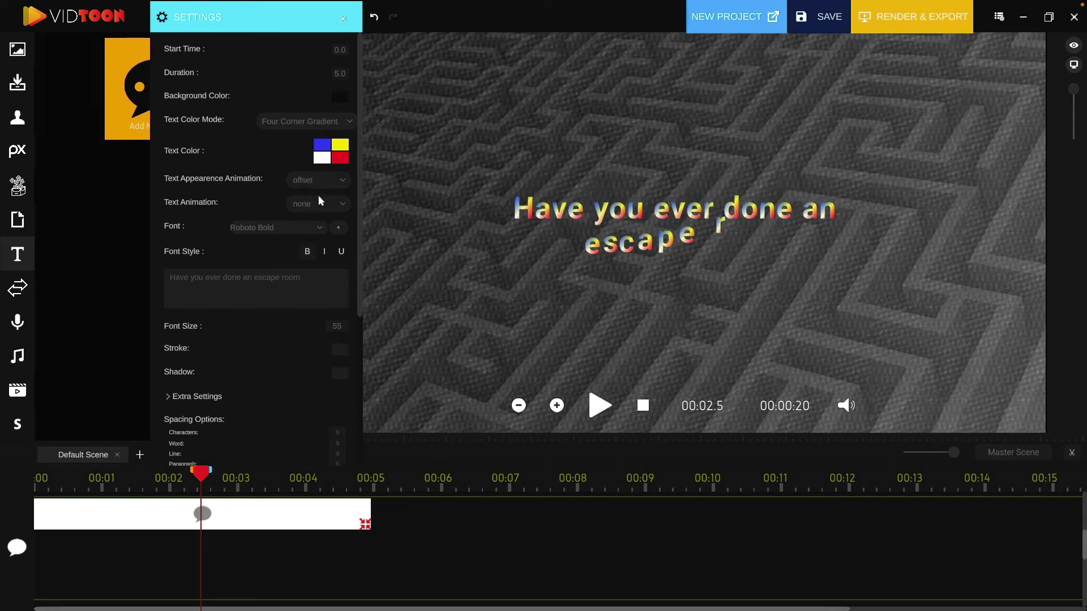
click(318, 181)
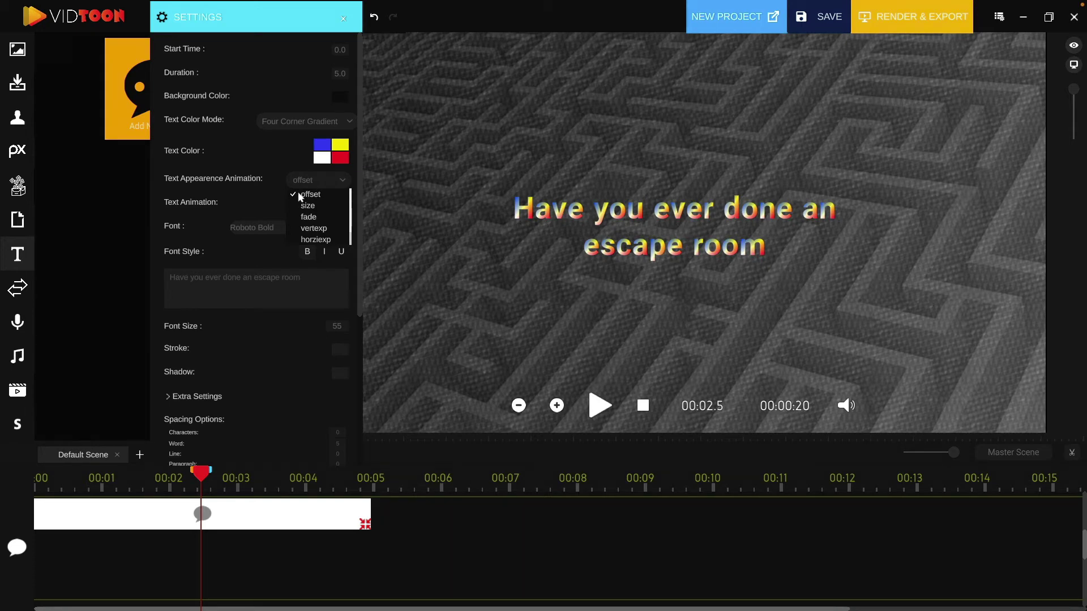
scroll(289, 192, up, 1)
click(292, 193)
click(314, 181)
click(293, 204)
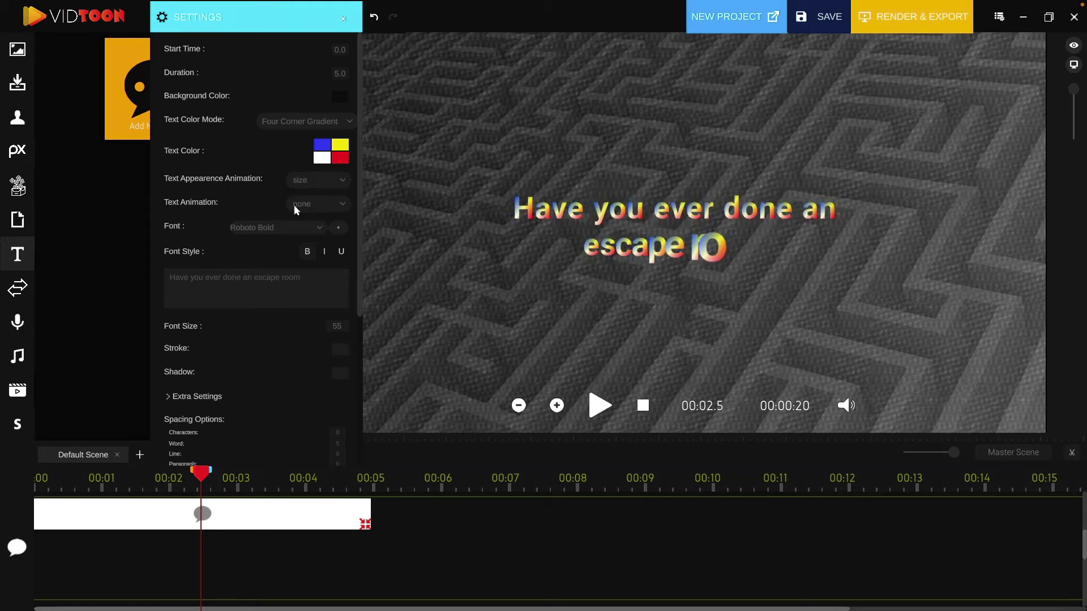
click(320, 180)
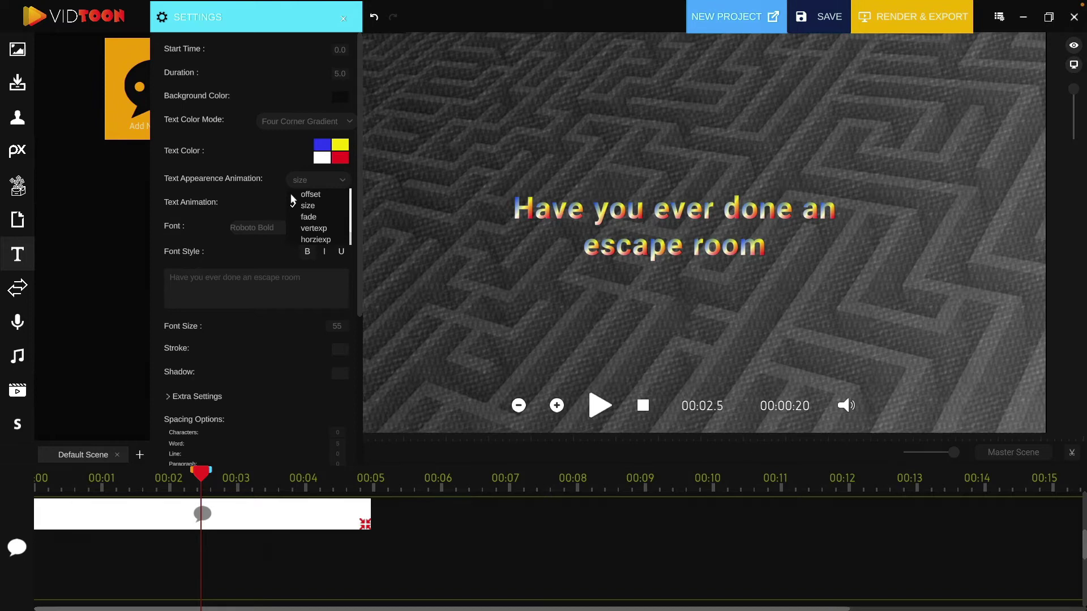
click(291, 194)
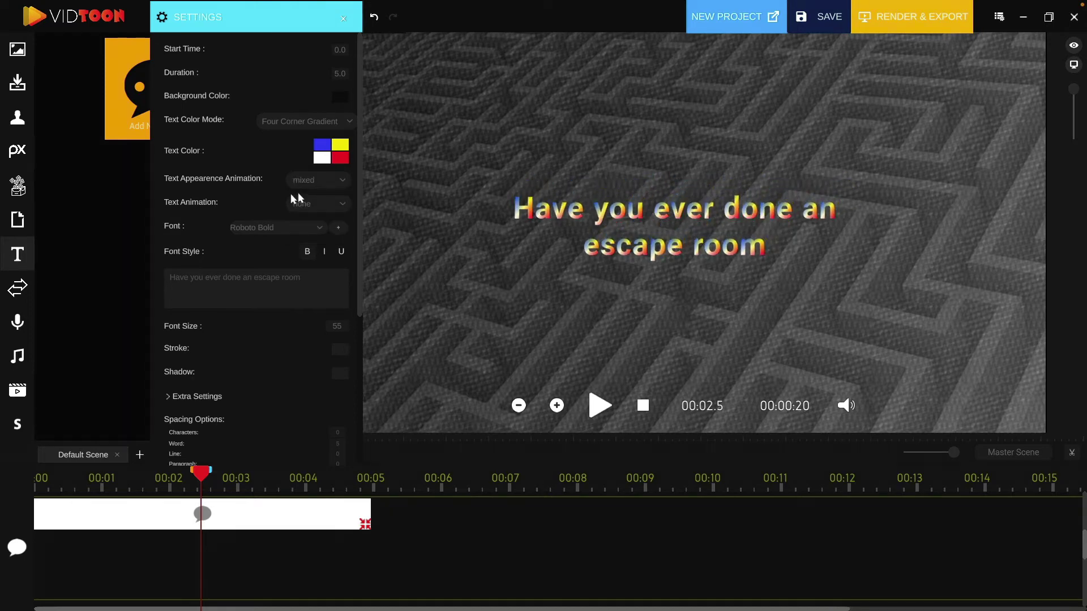
- Add fade, drop offset, add then remove rot, and add horziexp to the mixed appearance
click(315, 181)
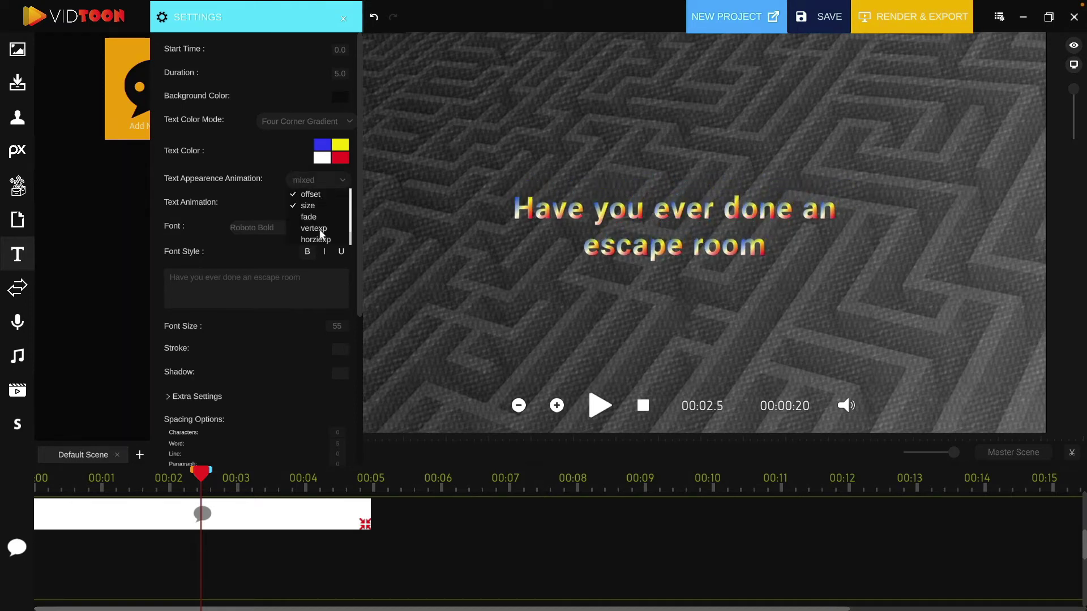
click(291, 215)
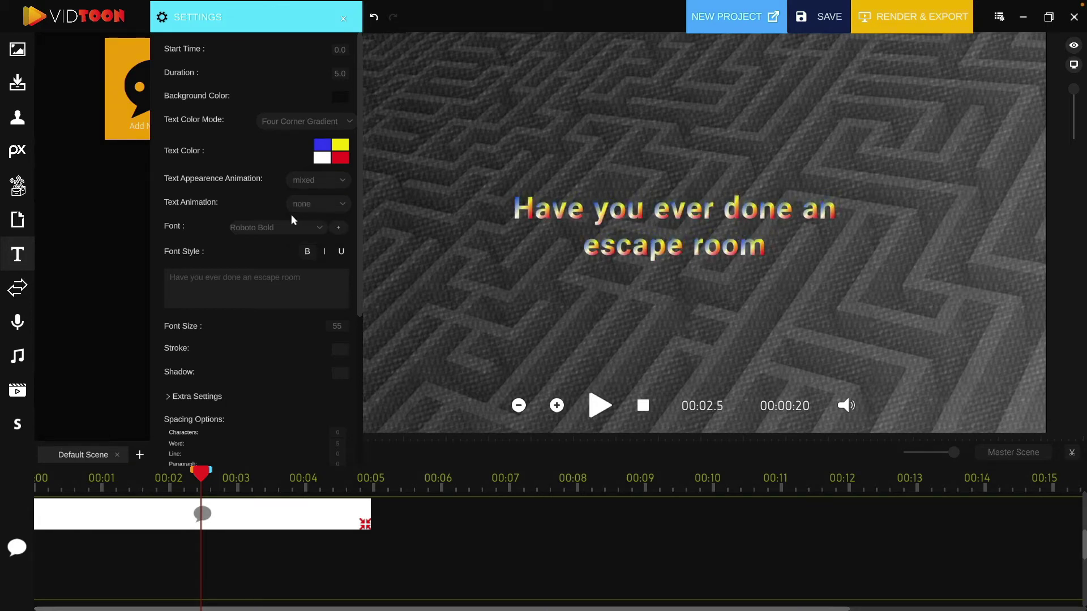
click(312, 180)
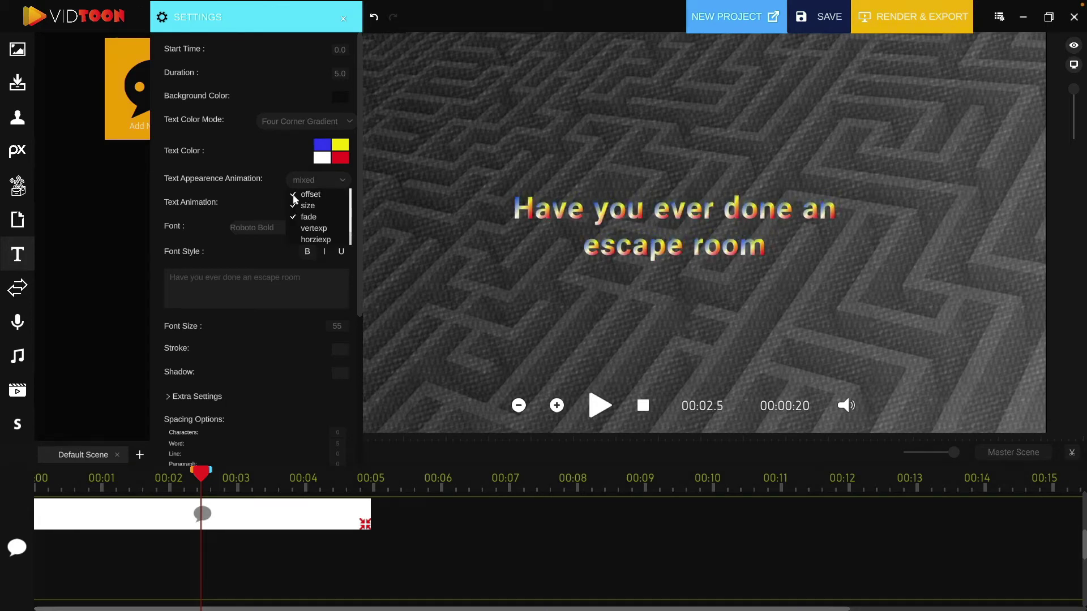
click(294, 199)
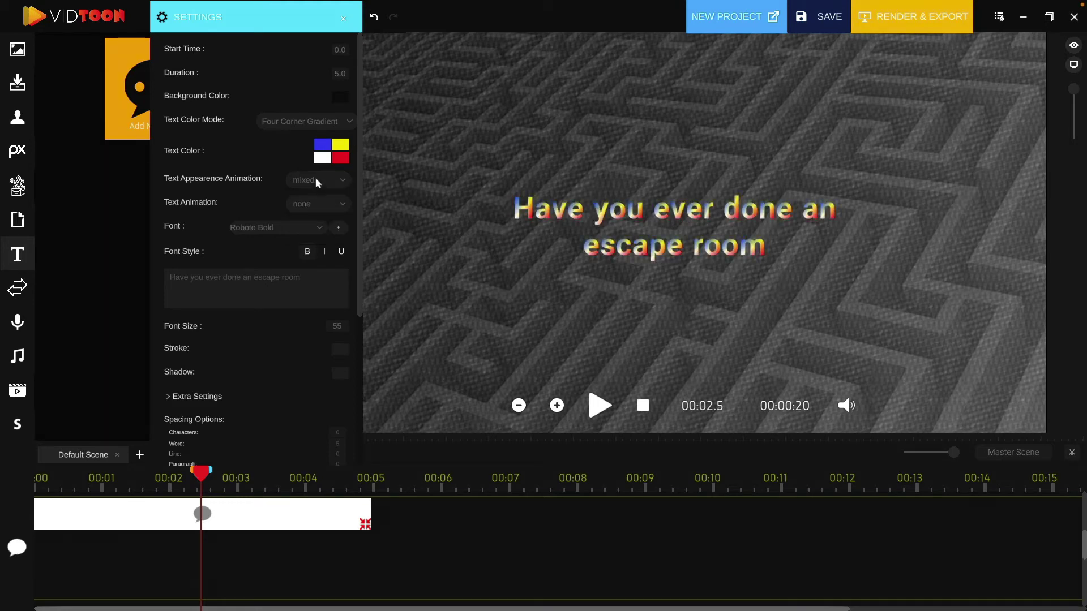
click(314, 184)
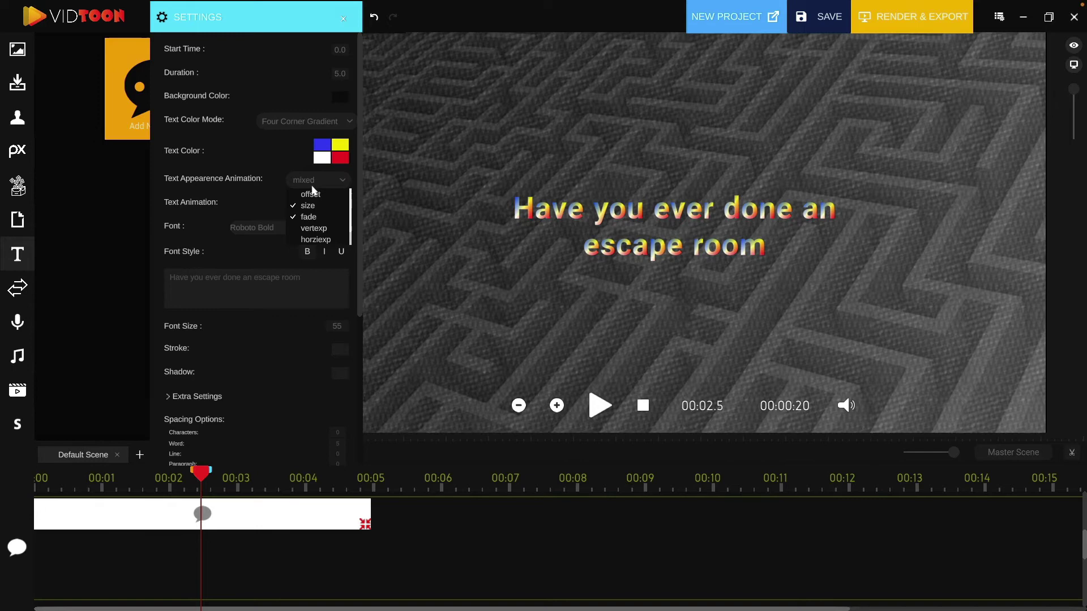
scroll(314, 214, down, 3)
click(309, 240)
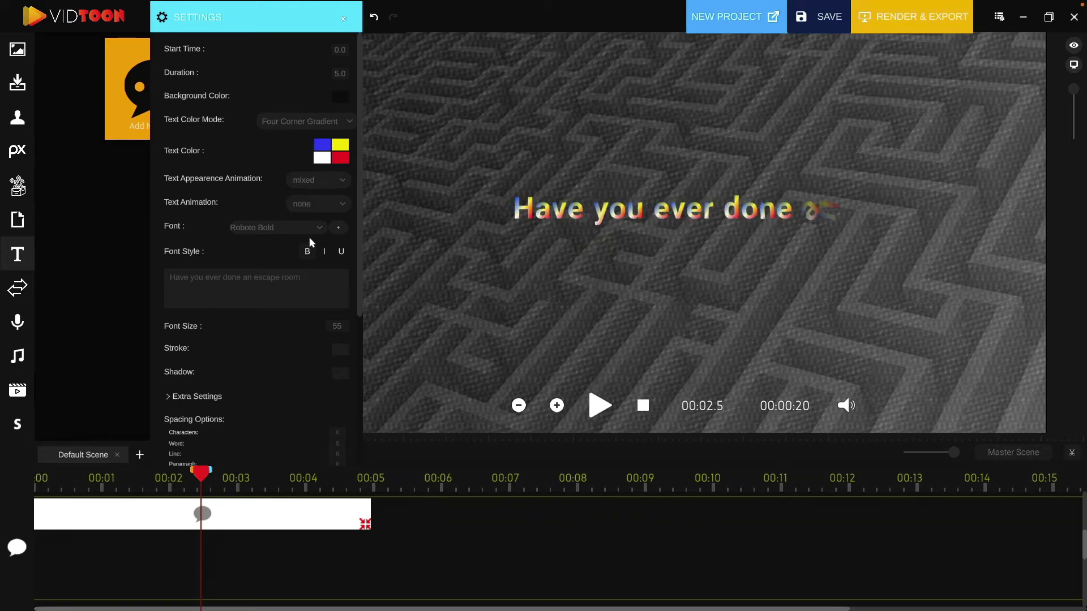
click(310, 180)
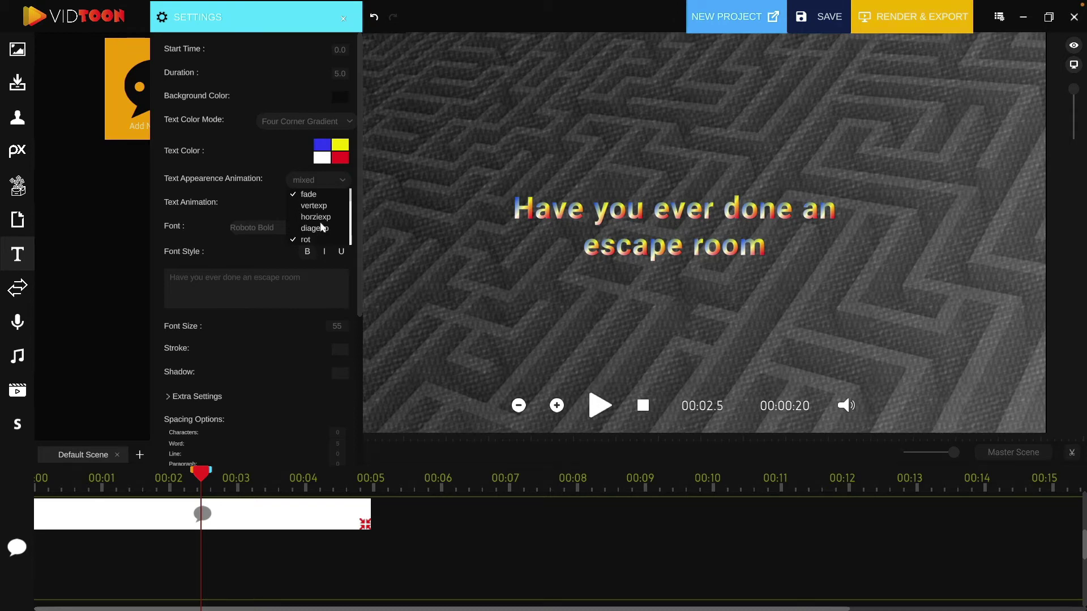
scroll(320, 221, up, 2)
scroll(321, 227, down, 2)
click(295, 238)
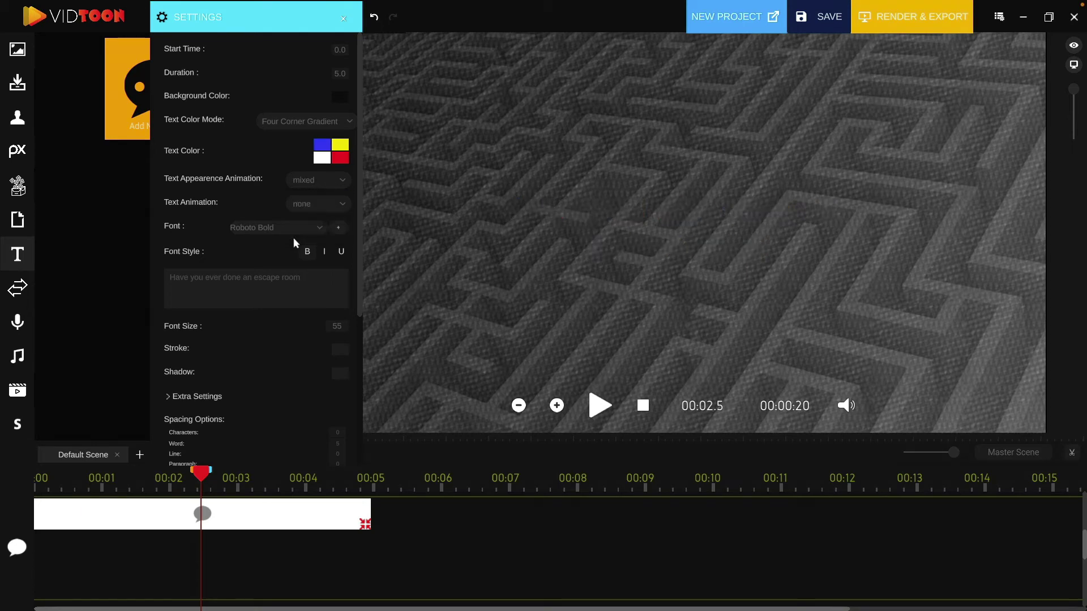
click(313, 179)
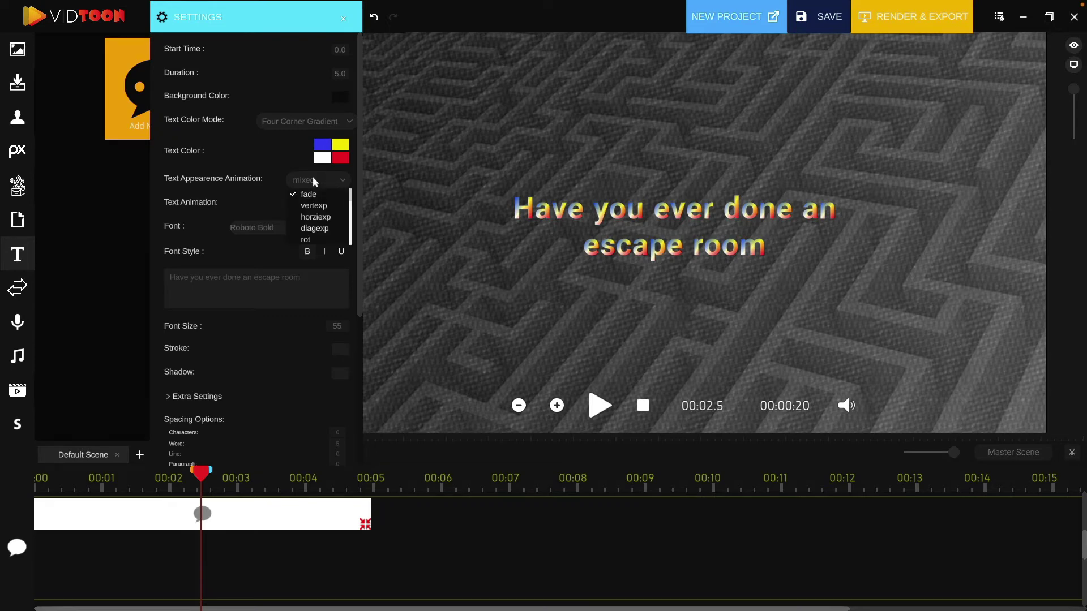
click(315, 218)
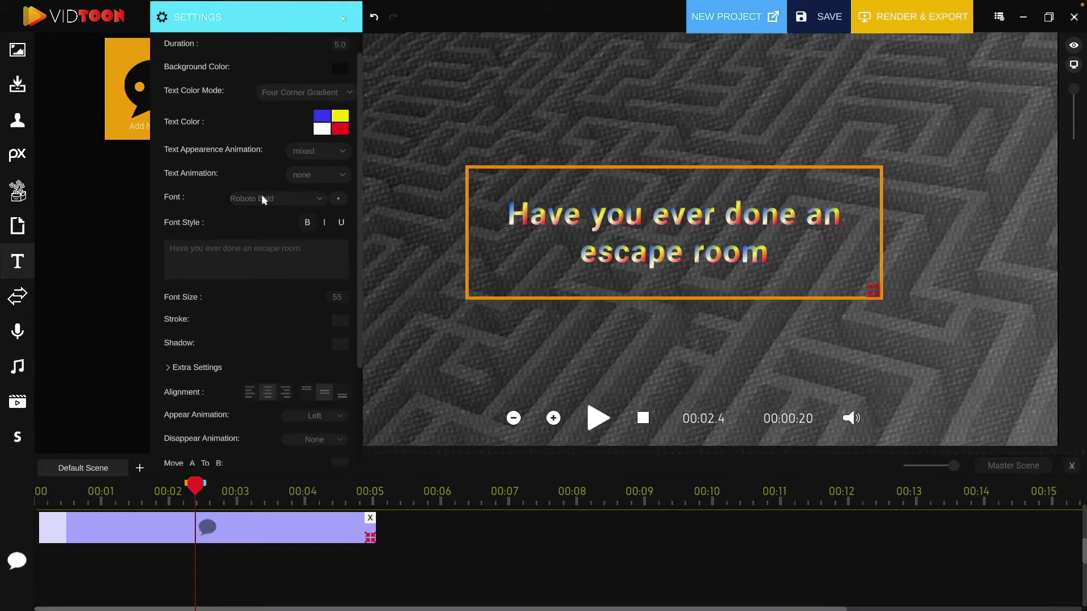
- Set the escape-room text's Disappear Animation to Zoom Out
scroll(249, 287, down, 3)
scroll(250, 316, down, 2)
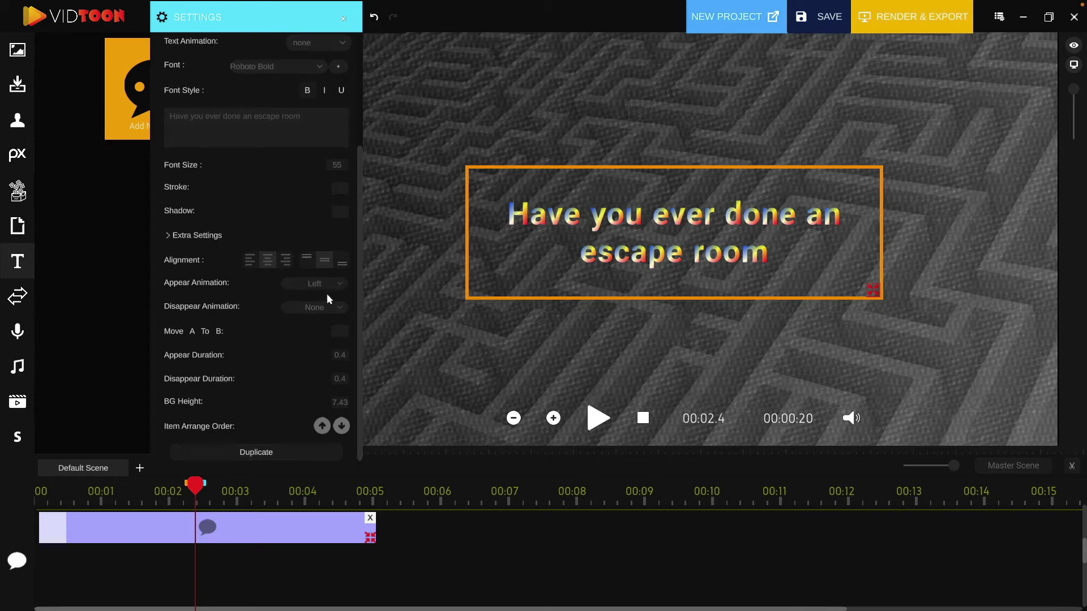
click(319, 306)
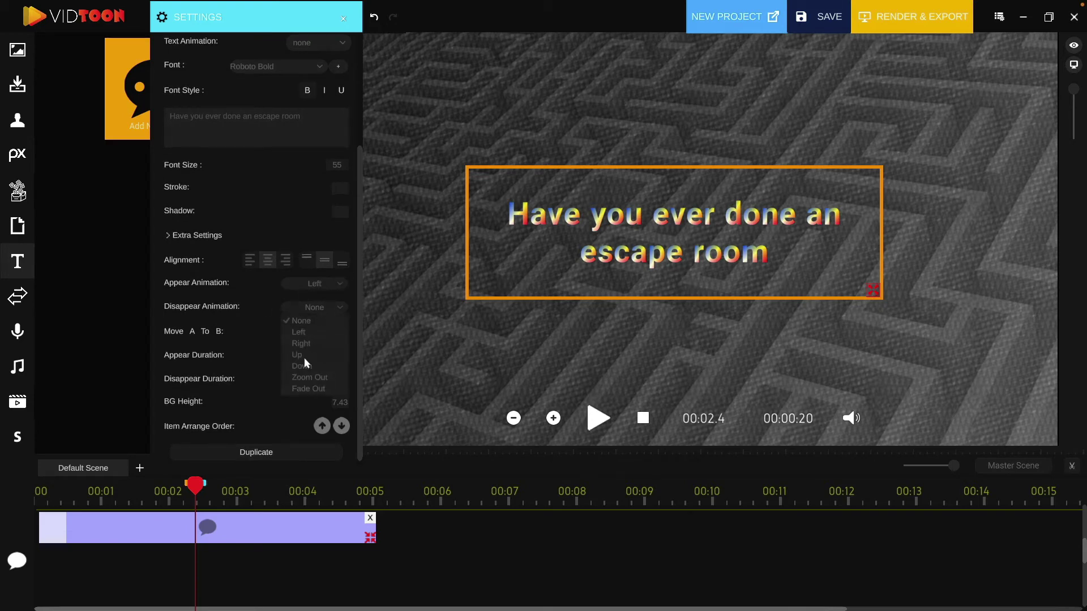
click(315, 377)
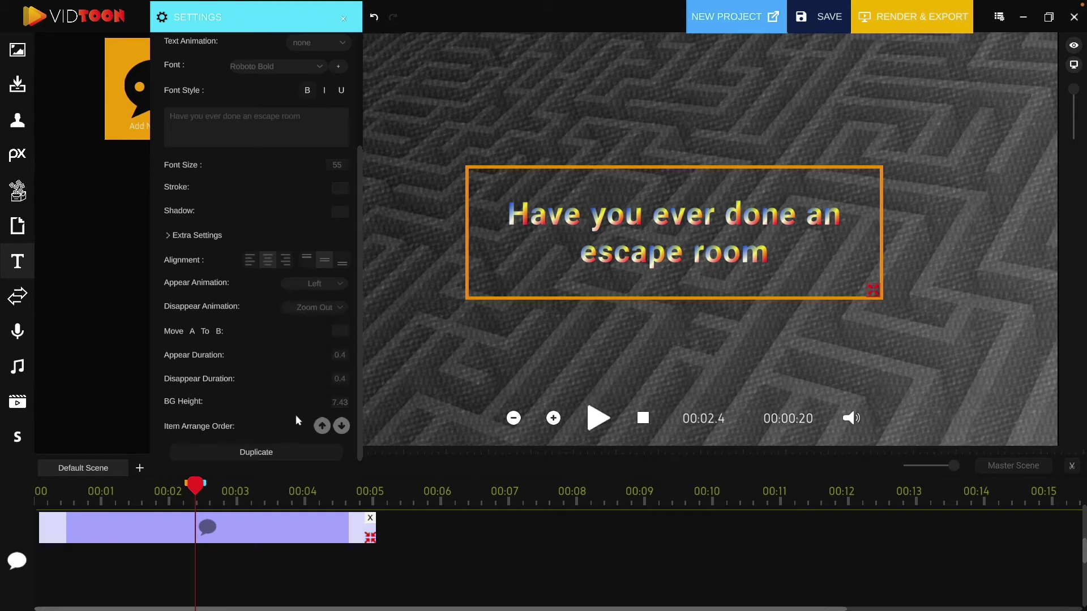
- Preview the video from the start to check the animations
click(34, 498)
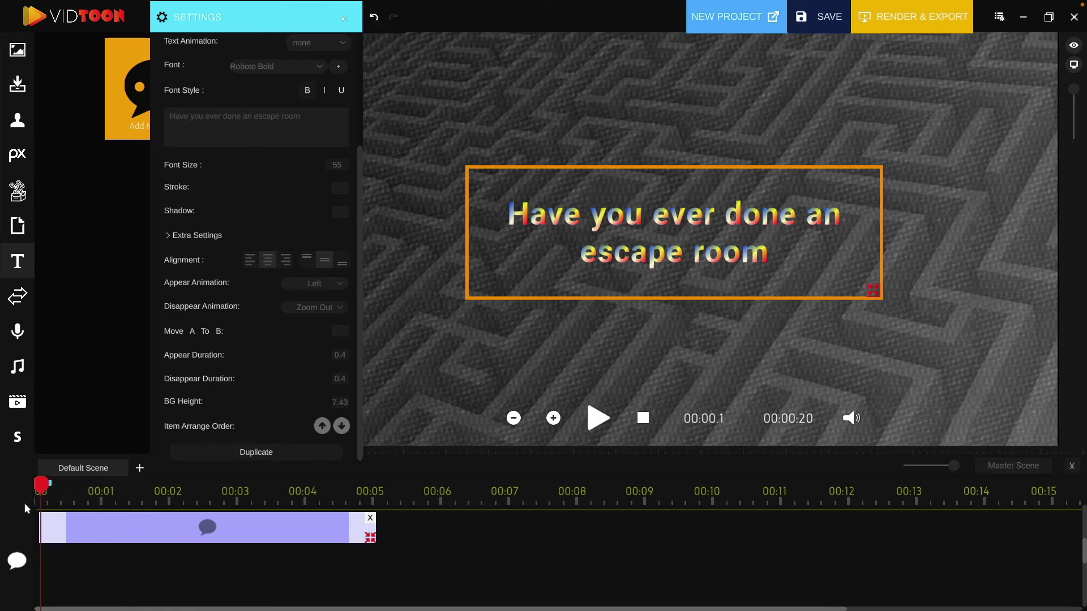
click(598, 419)
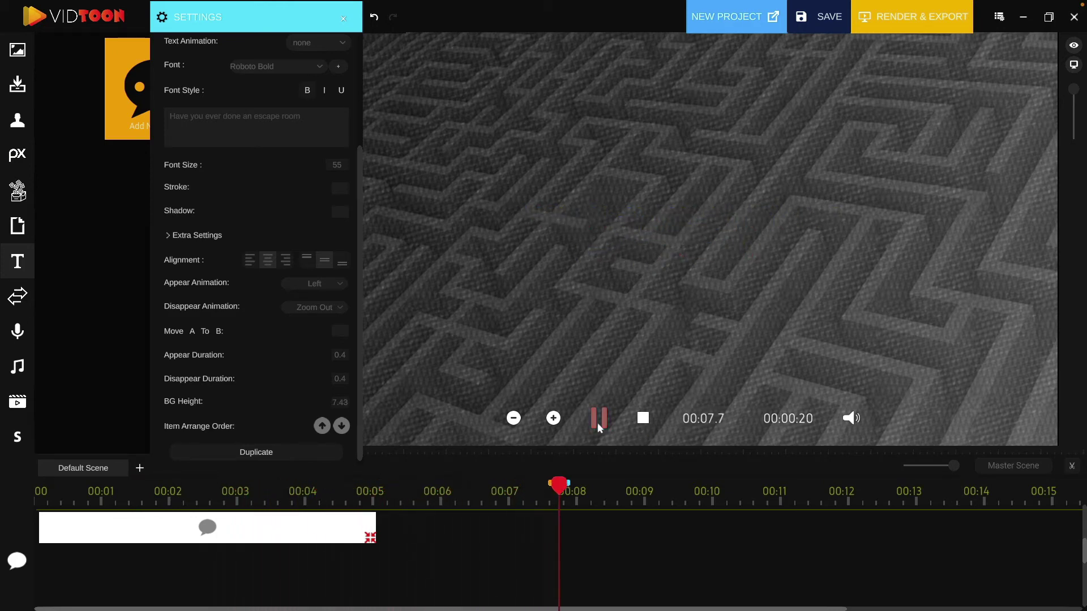
click(598, 418)
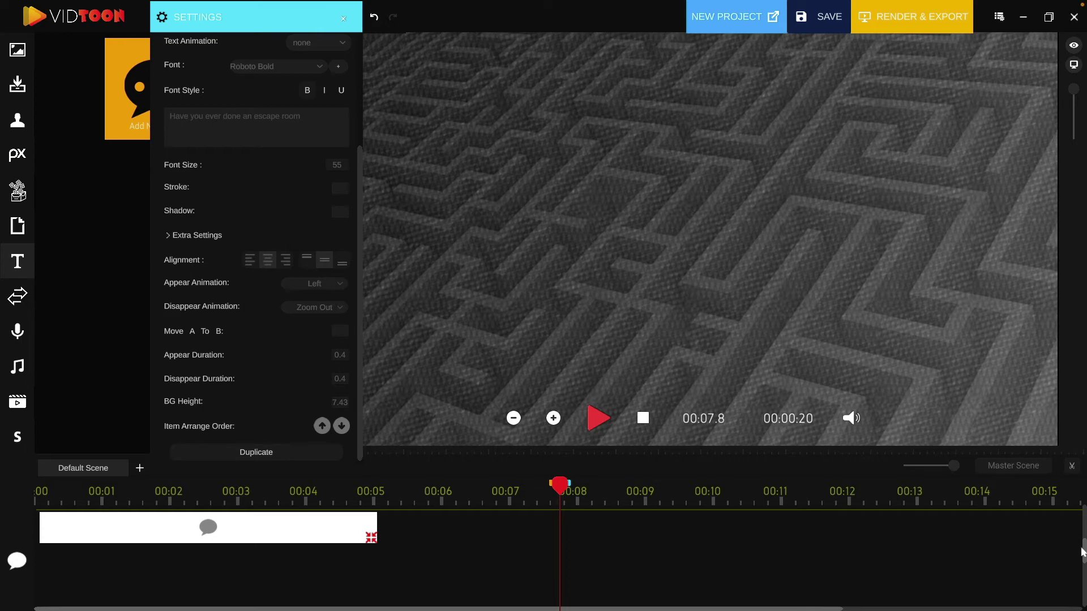
- Duplicate the text clip at 00:05 and again at 00:10, giving three back-to-back clips
drag(1082, 552, 547, 571)
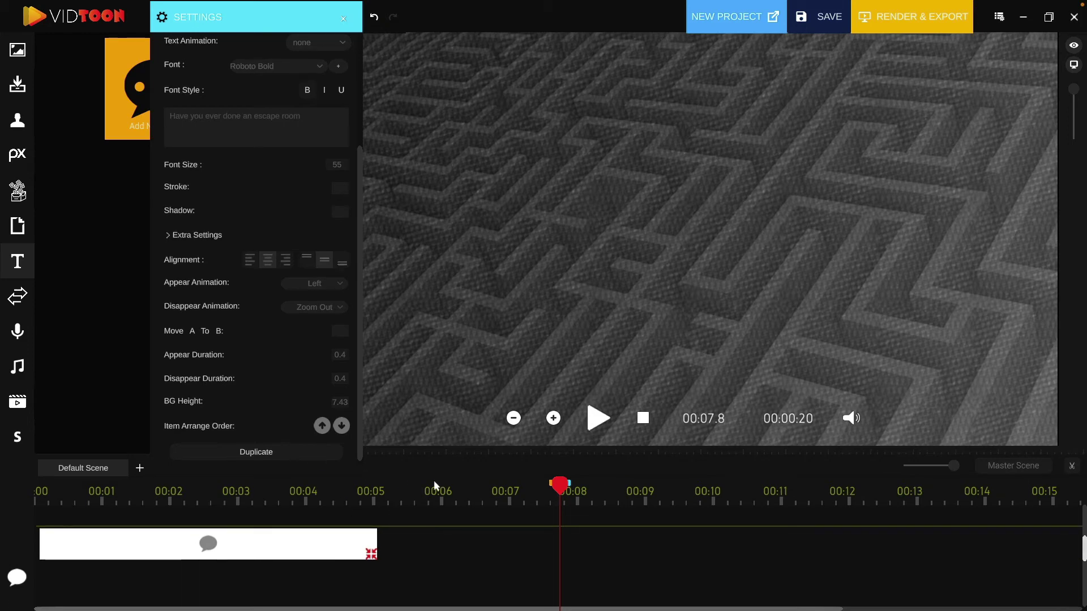
drag(560, 490, 378, 493)
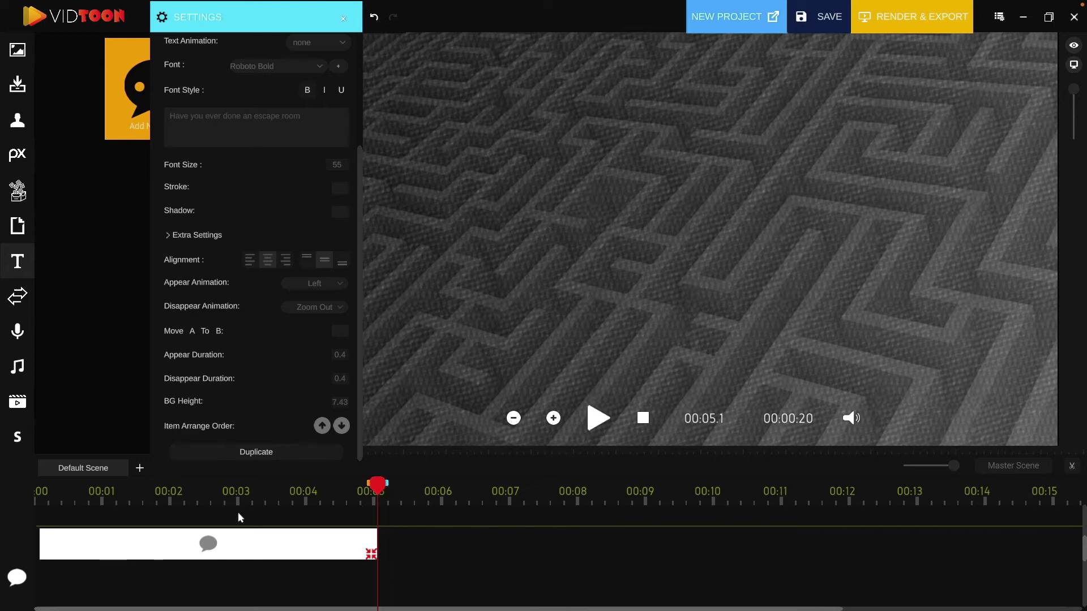
click(251, 550)
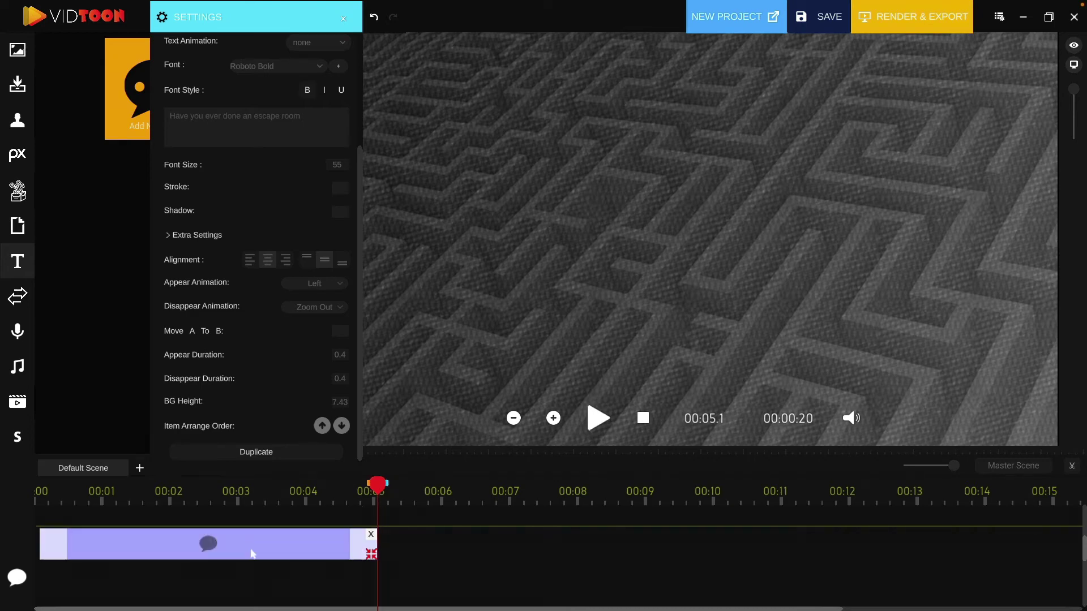
click(267, 452)
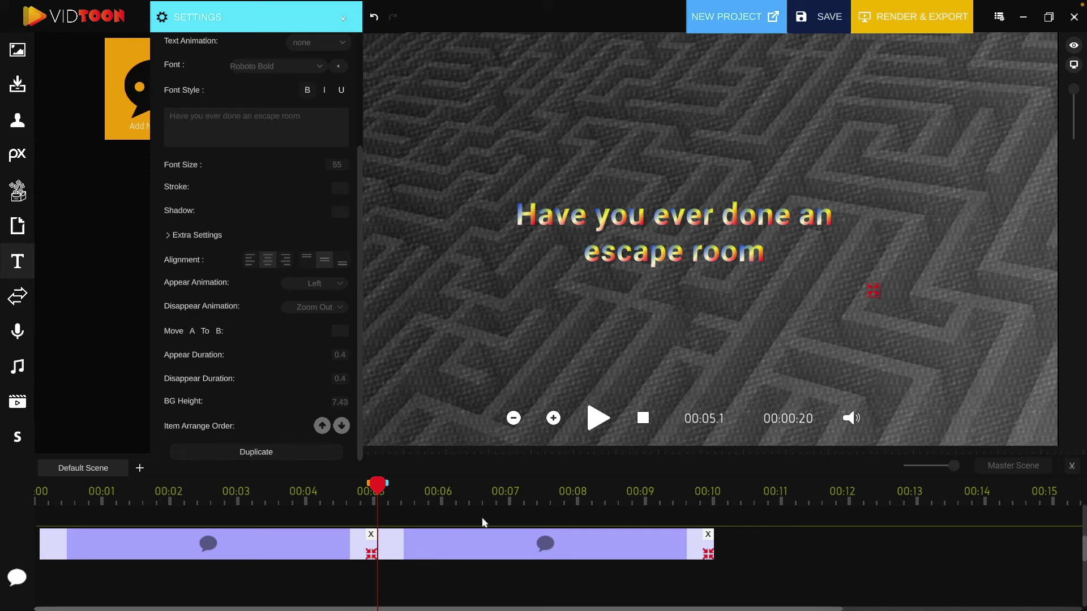
drag(694, 495, 715, 497)
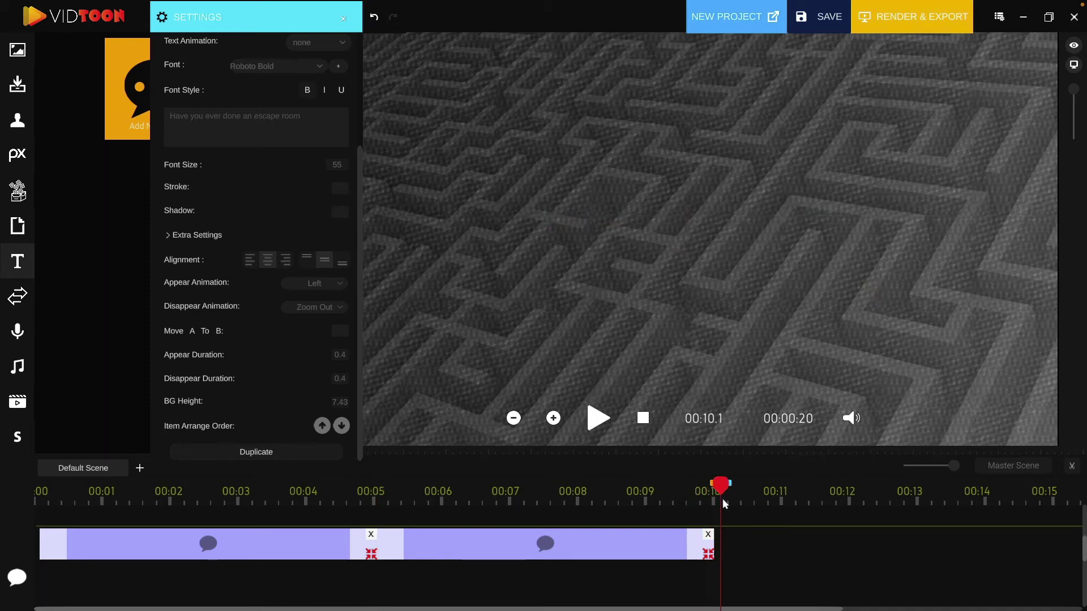
click(243, 452)
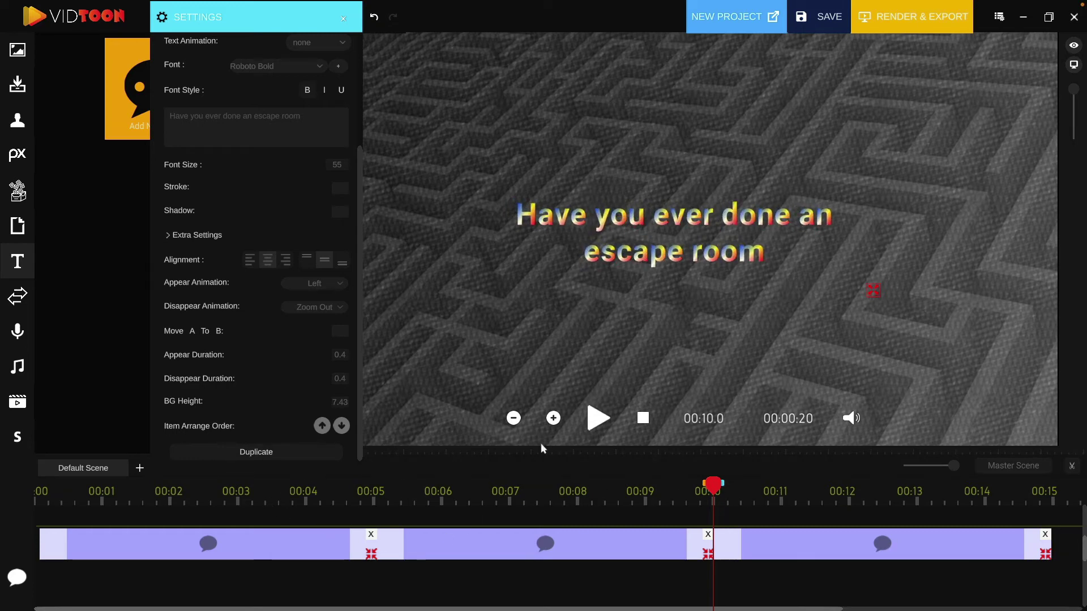
- Change the middle text clip's wording to 'They are fun'
click(490, 545)
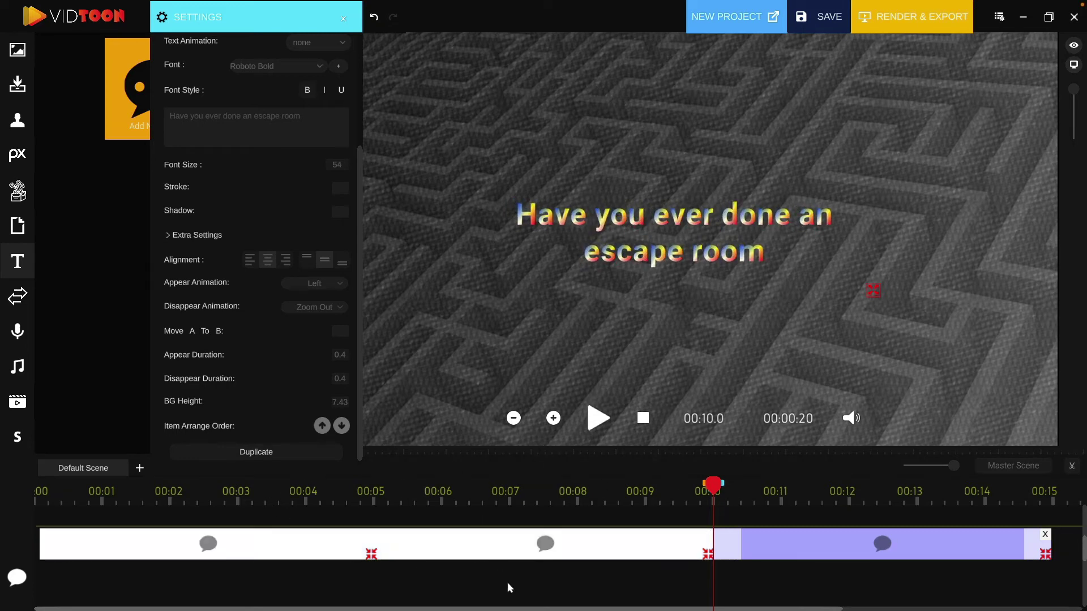
click(520, 549)
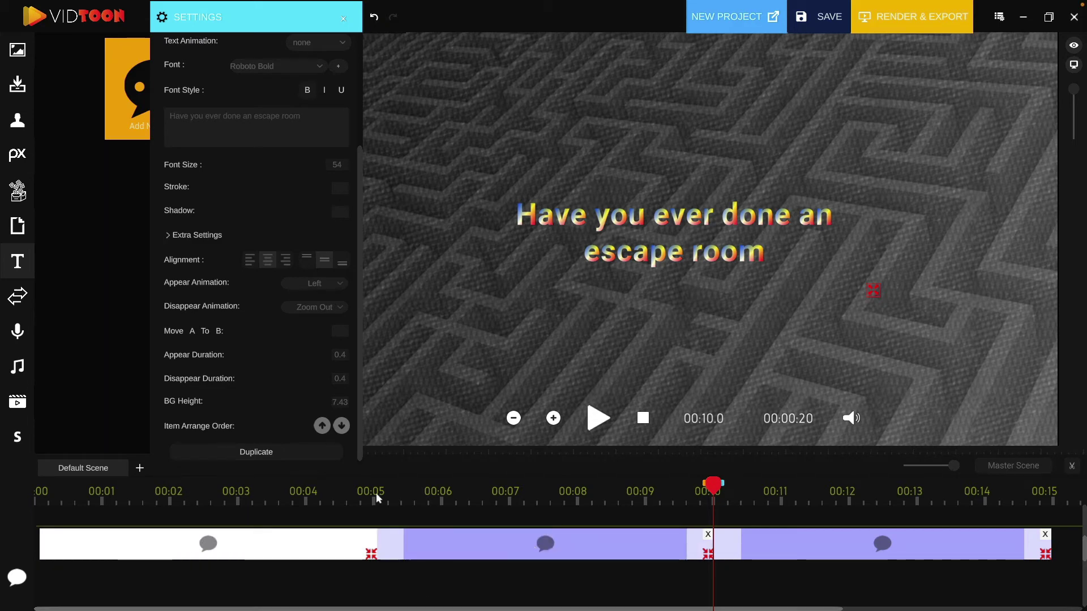
triple_click(296, 129)
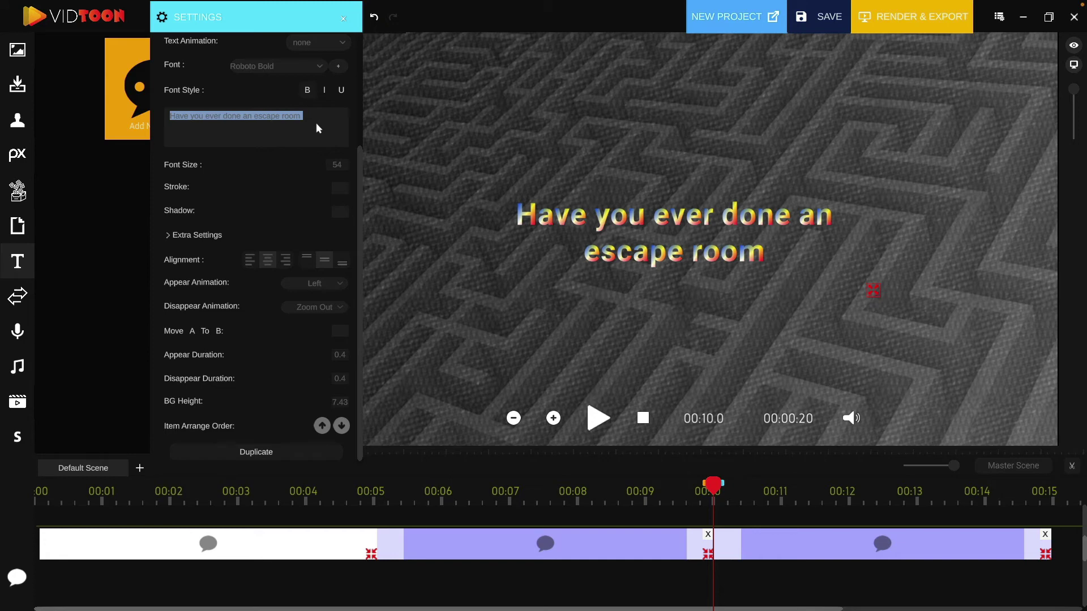
text(They)
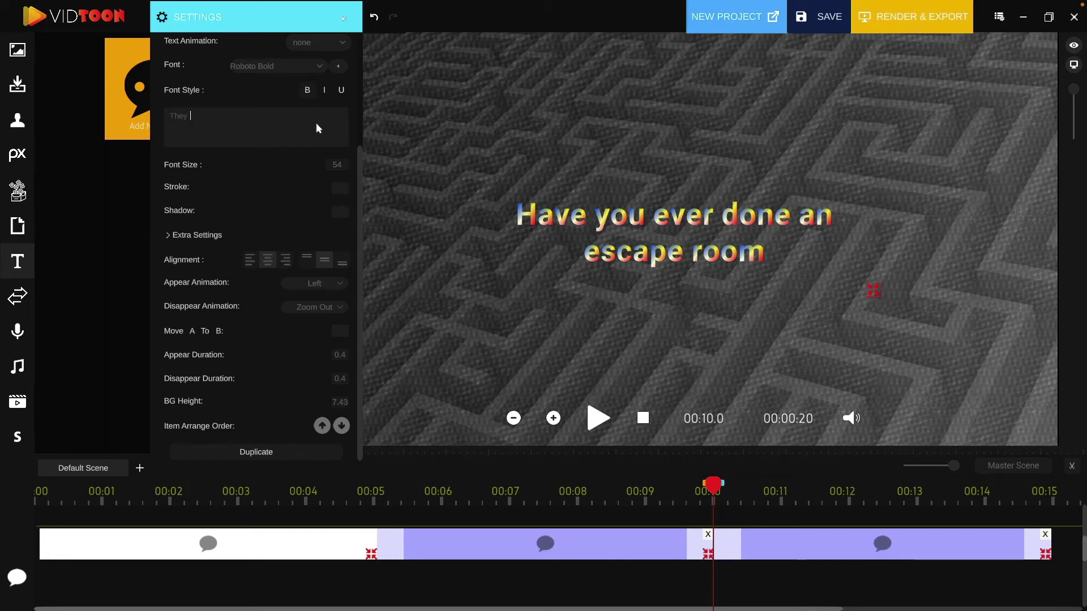
text( are fun)
- Replace the third clip's wording with 'Come do one today'
click(626, 500)
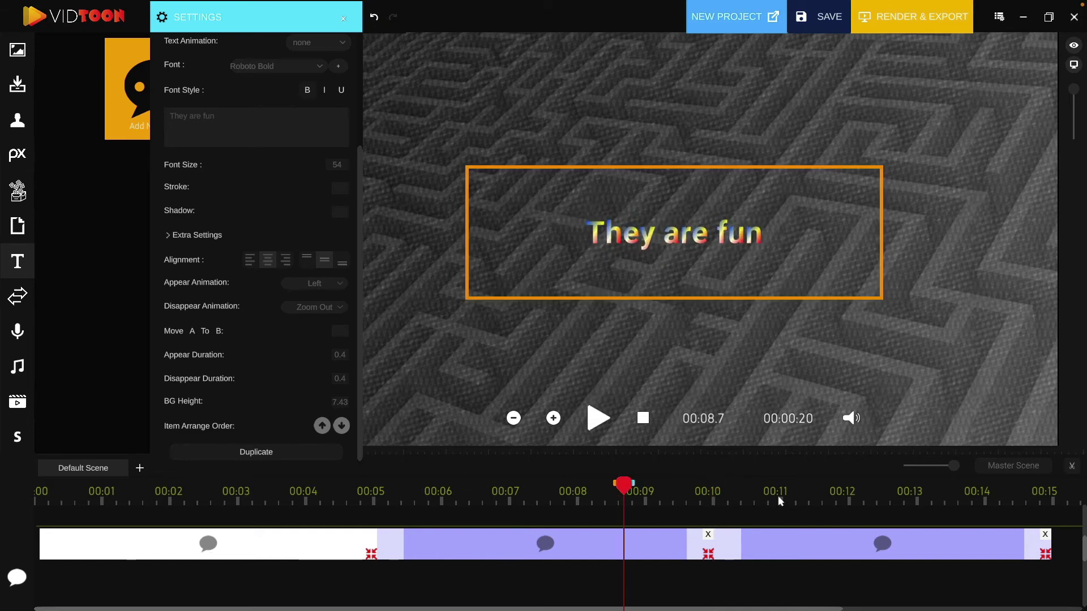
click(794, 494)
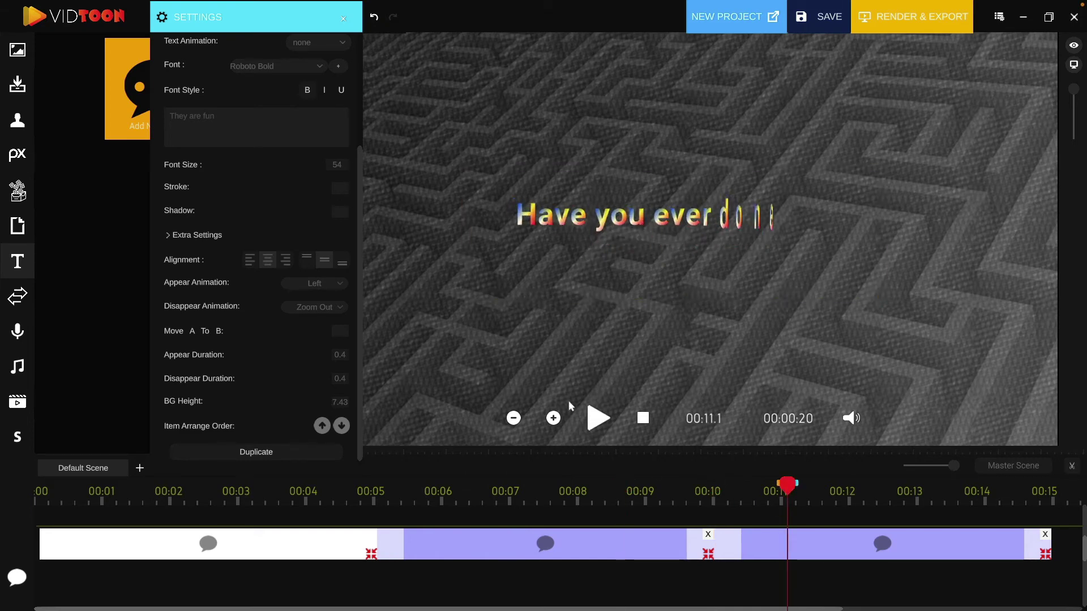
click(841, 545)
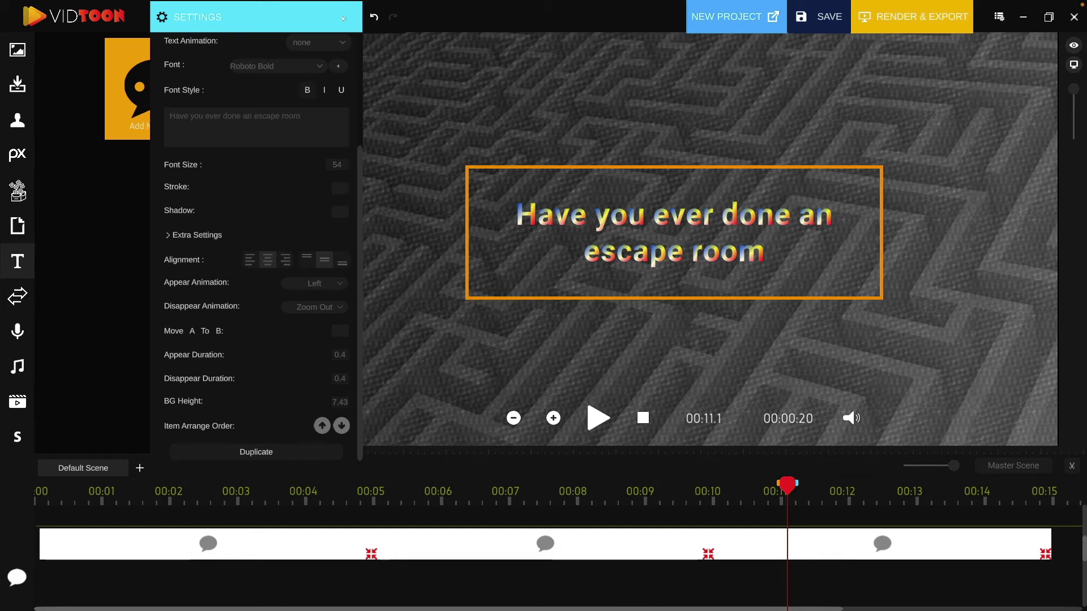
triple_click(316, 126)
text(C)
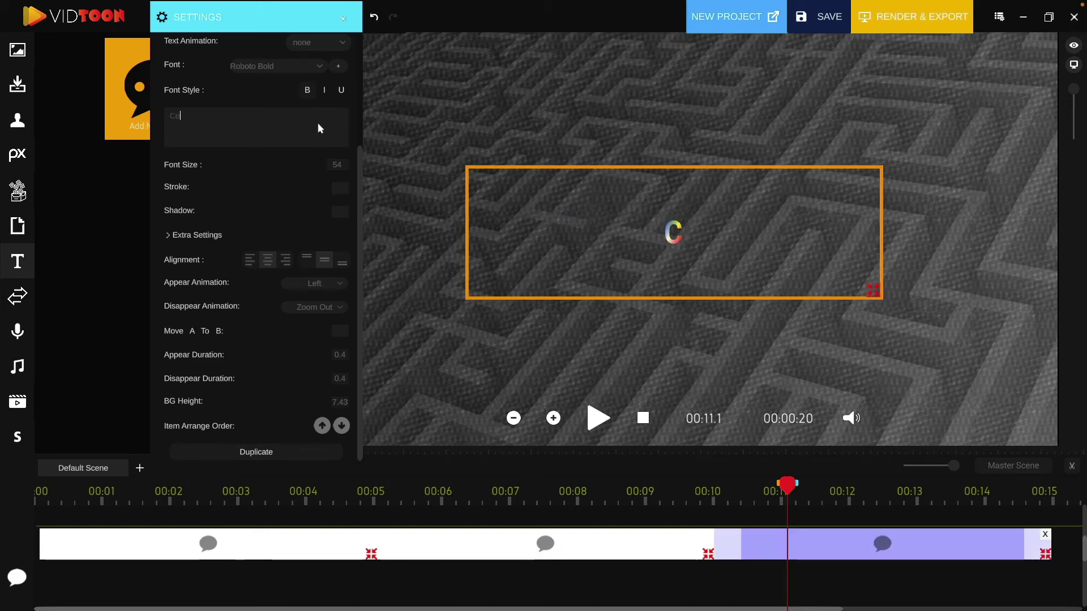
text(ome do one today)
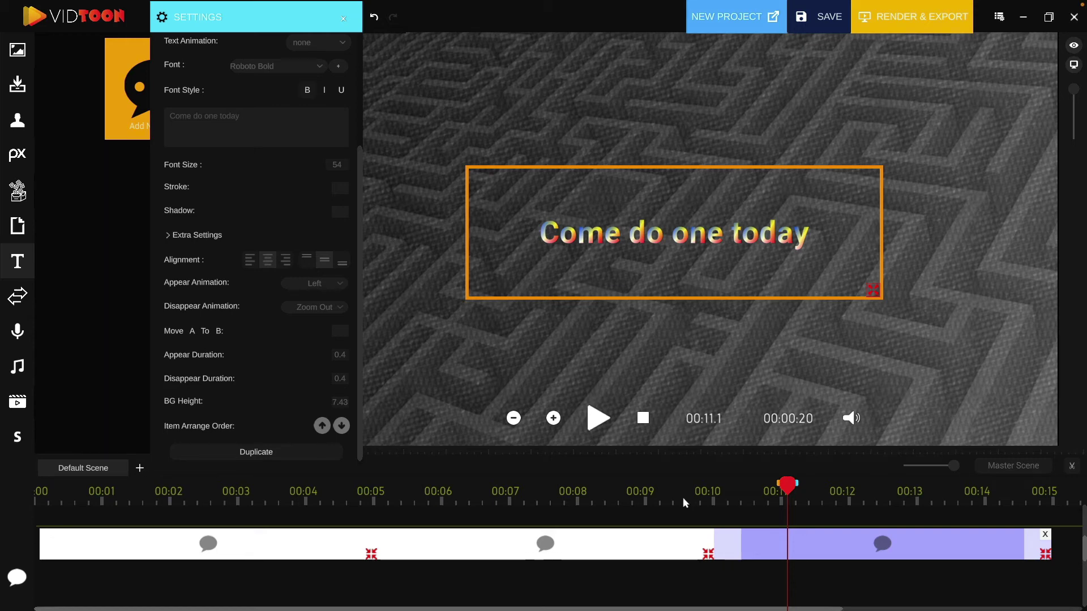
- Try the wiggle text animation on 'Come do one today', then add shake alongside it
scroll(273, 269, up, 5)
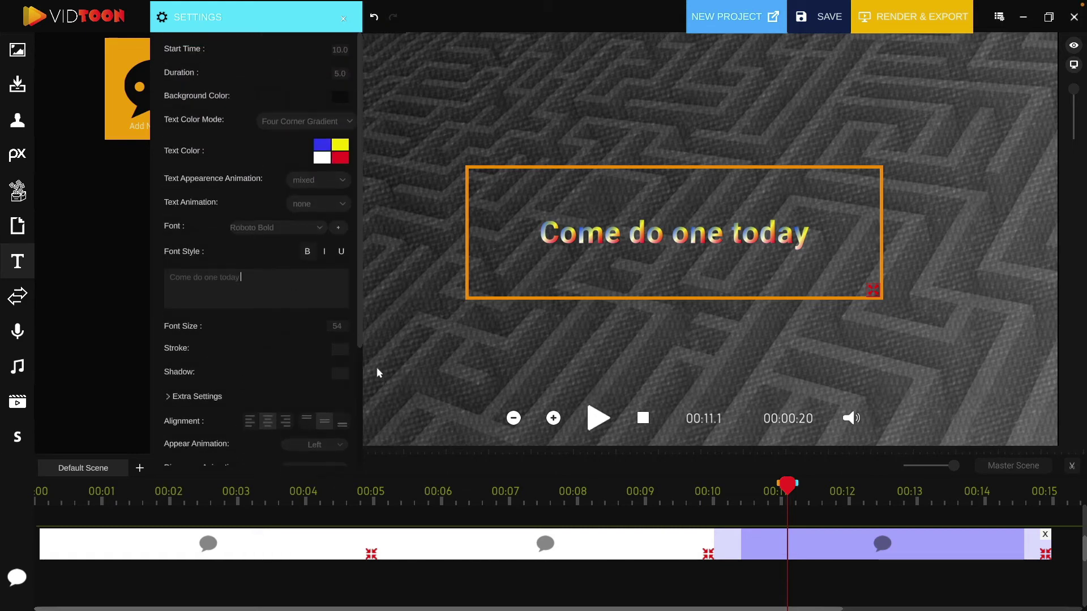
scroll(327, 229, down, 1)
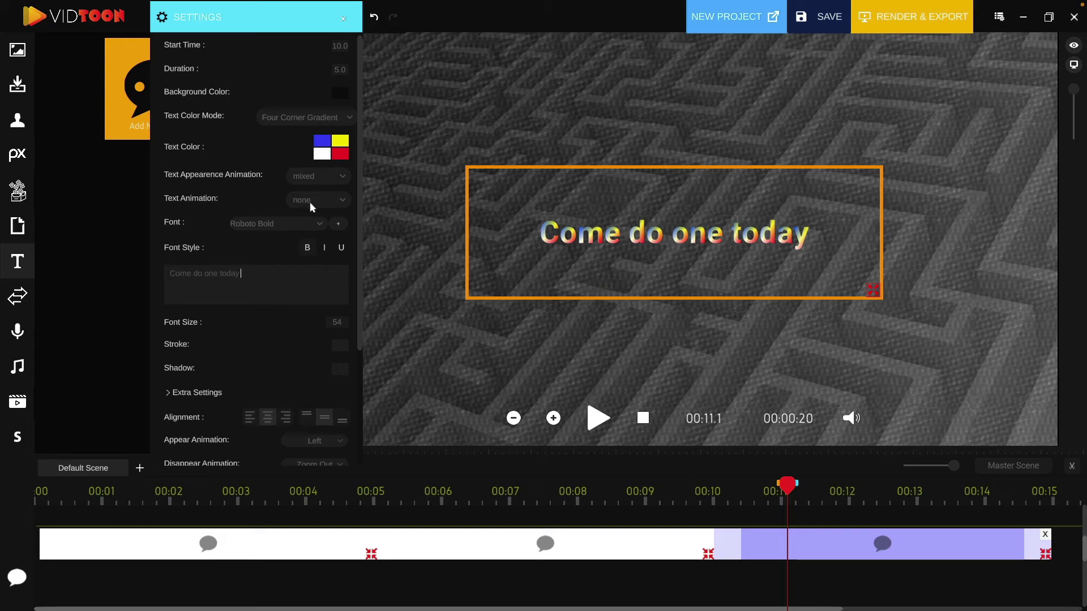
click(319, 201)
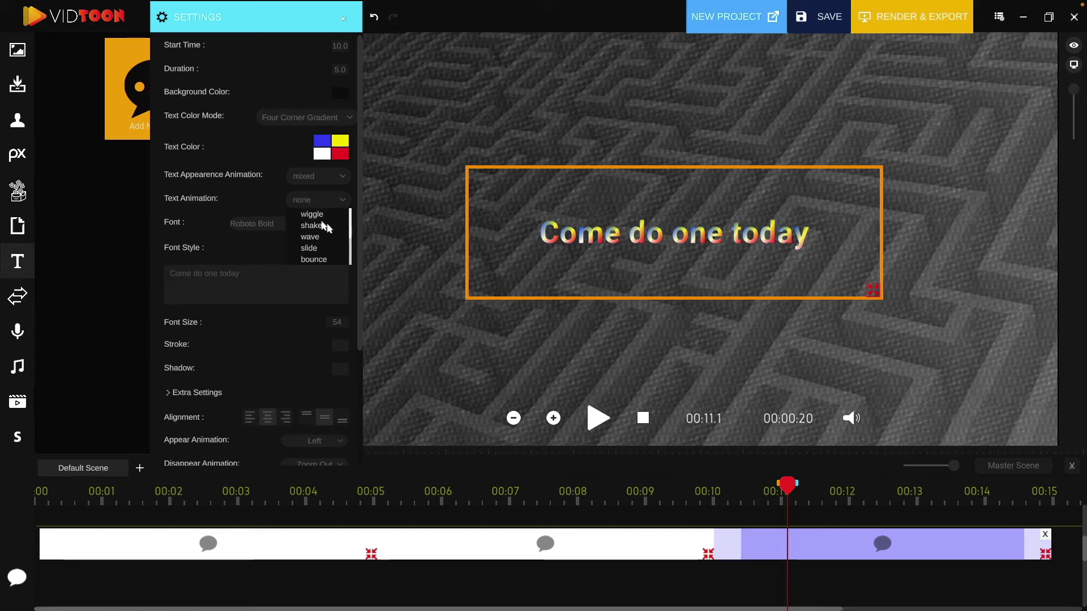
scroll(335, 251, down, 1)
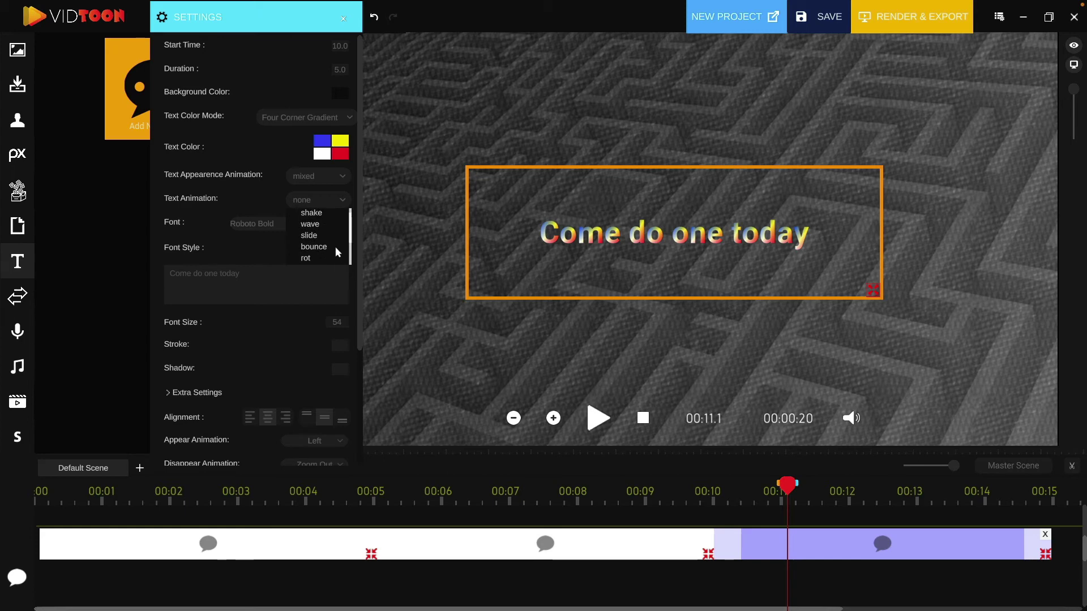
scroll(335, 251, down, 1)
scroll(335, 251, down, 1)
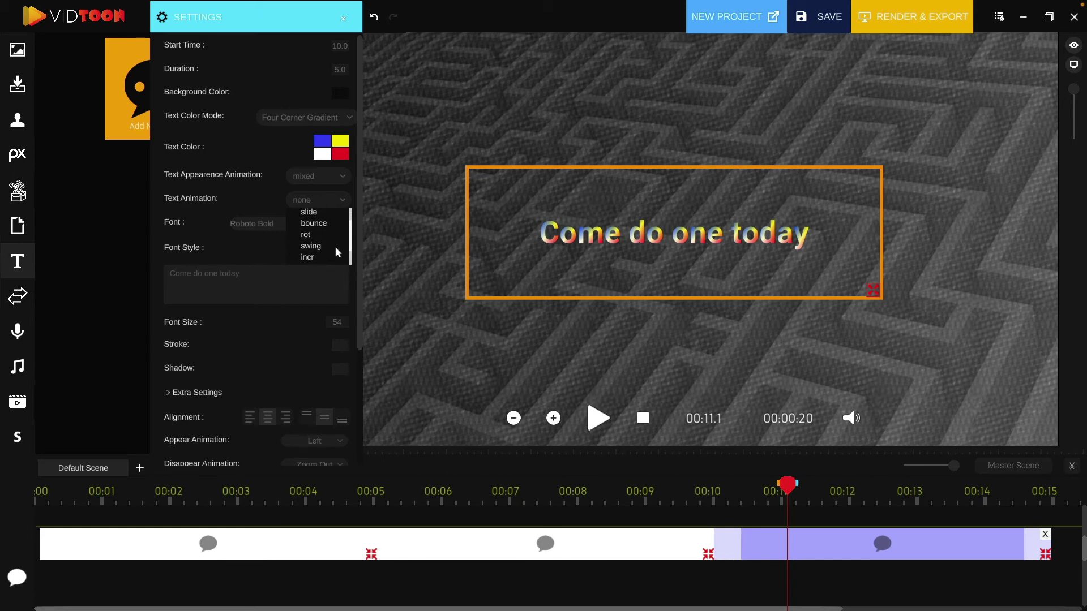
scroll(335, 251, down, 3)
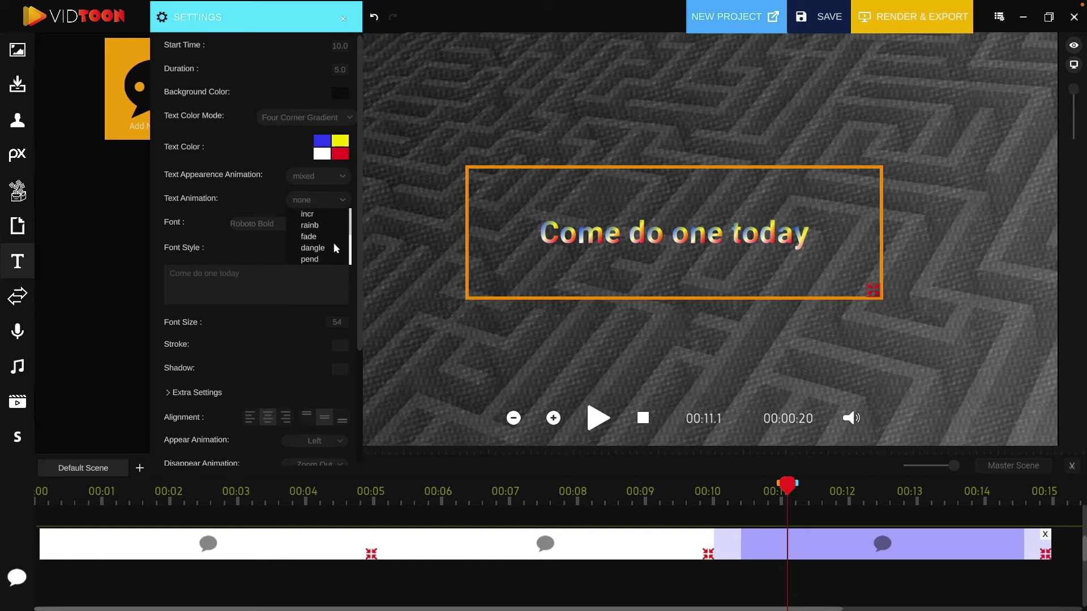
scroll(333, 240, down, 3)
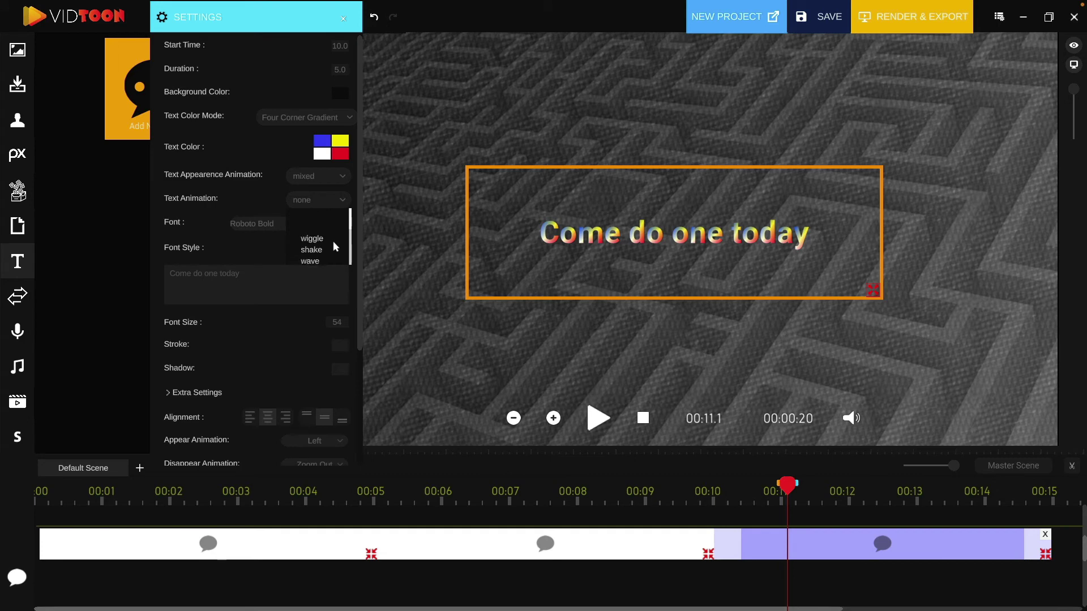
click(323, 217)
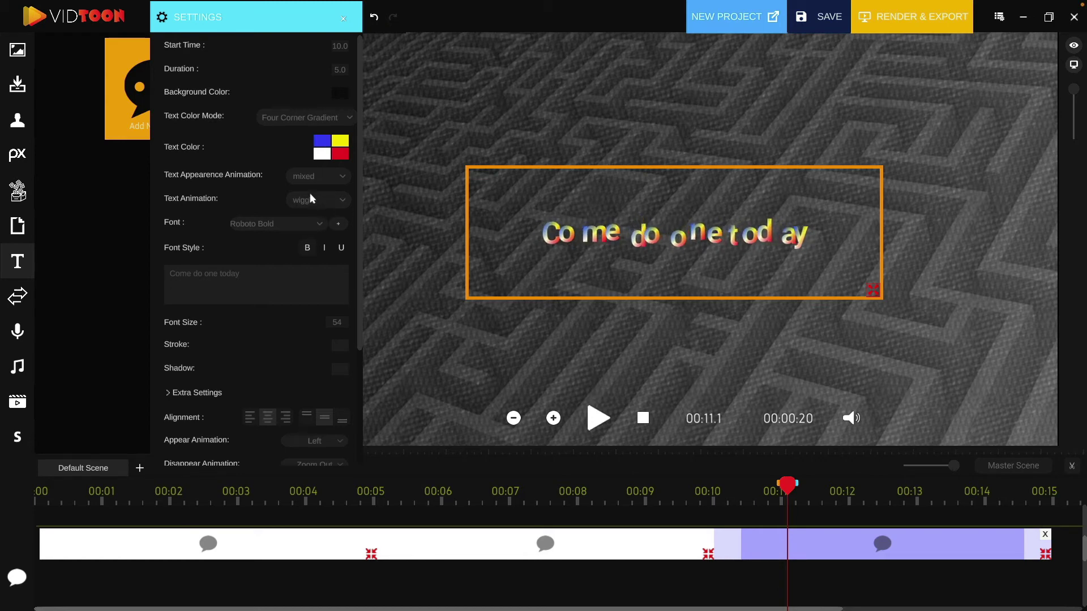
scroll(335, 200, up, 1)
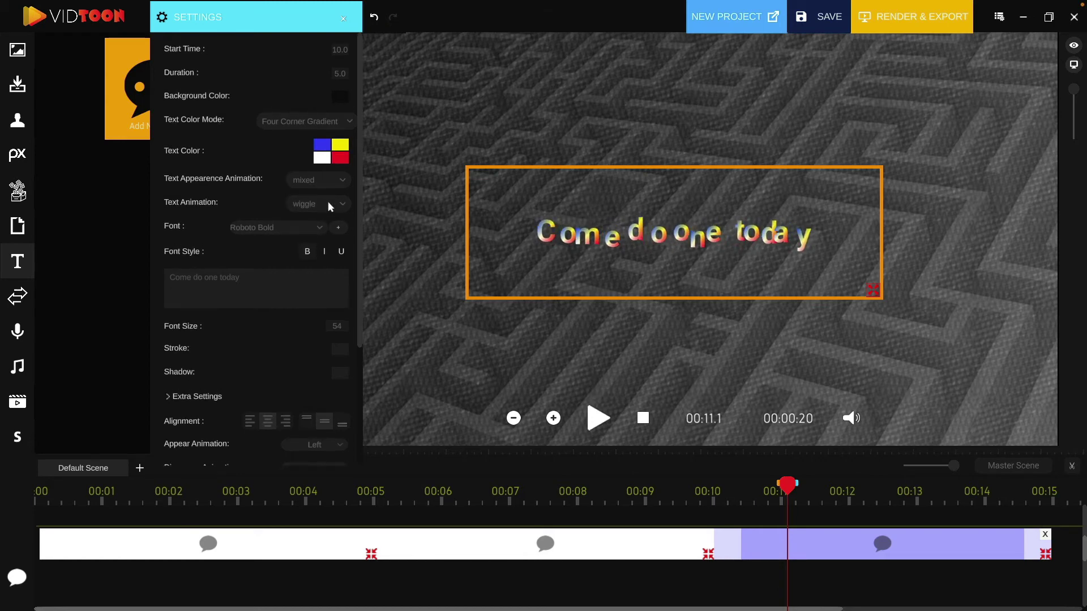
click(327, 202)
click(309, 228)
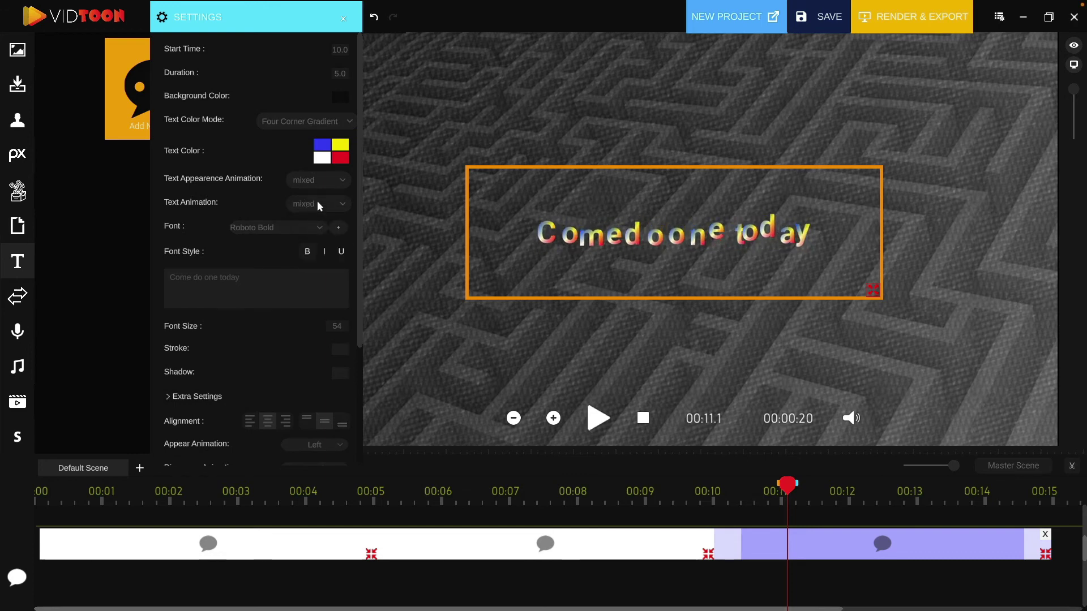
- Remove wiggle and shake, leaving the caption with only the wave text animation
click(318, 204)
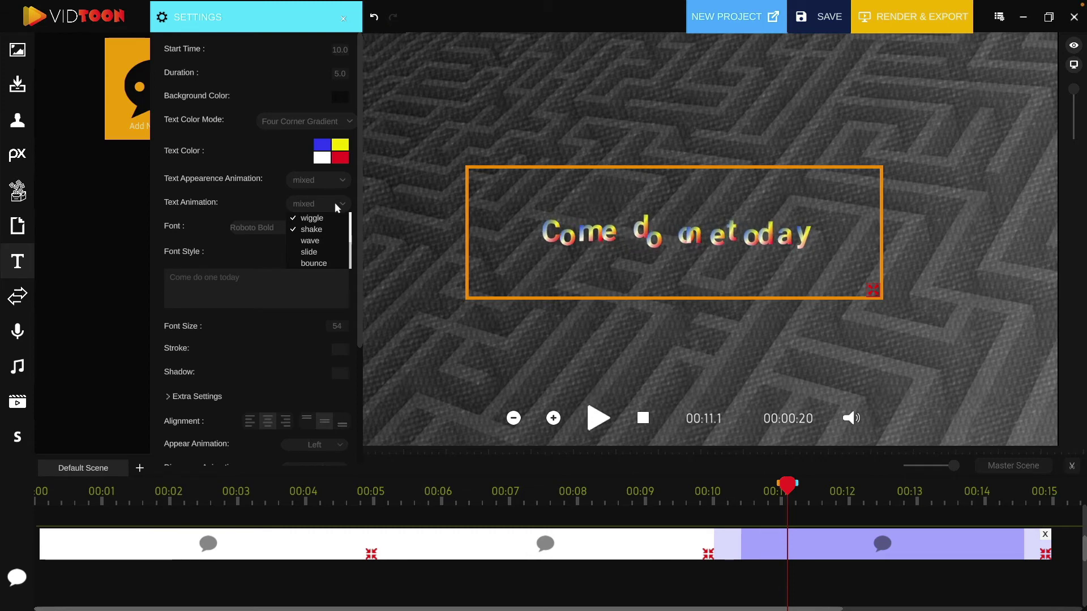
click(293, 220)
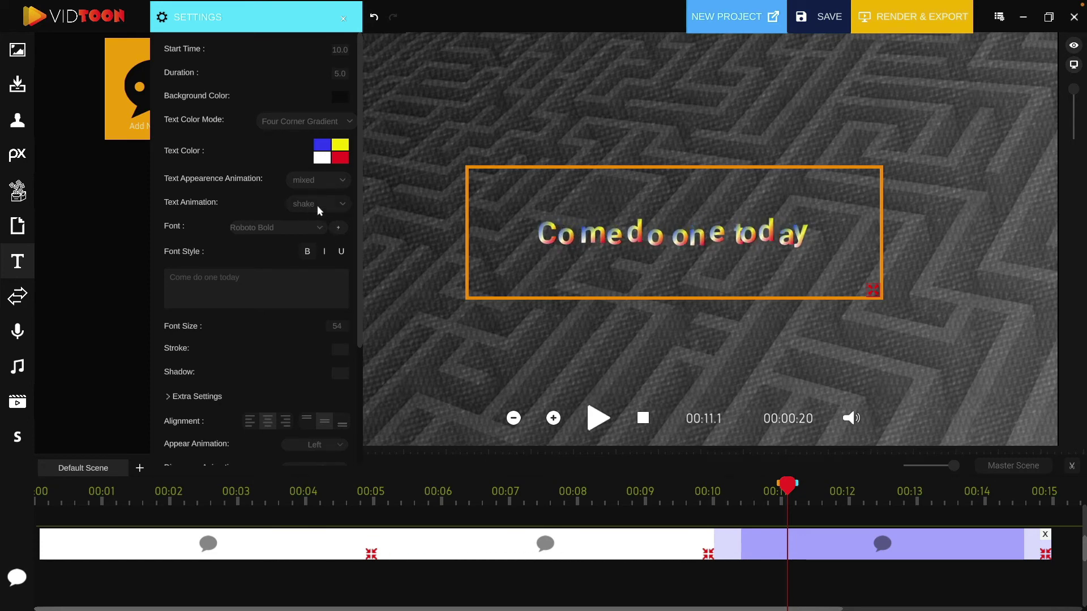
click(317, 205)
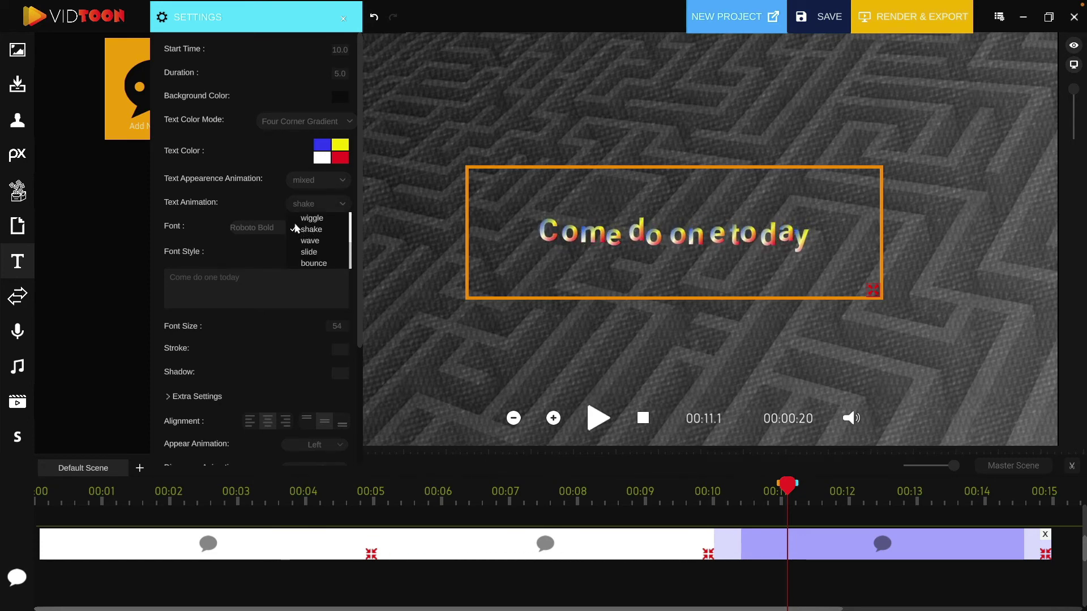
scroll(296, 228, up, 1)
click(295, 231)
click(314, 207)
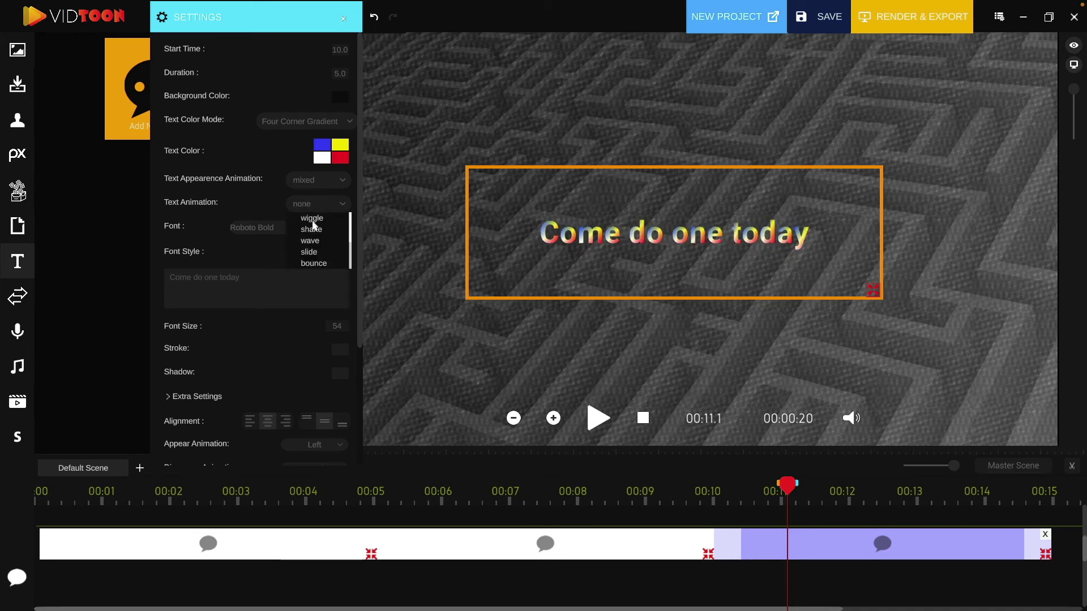
click(305, 241)
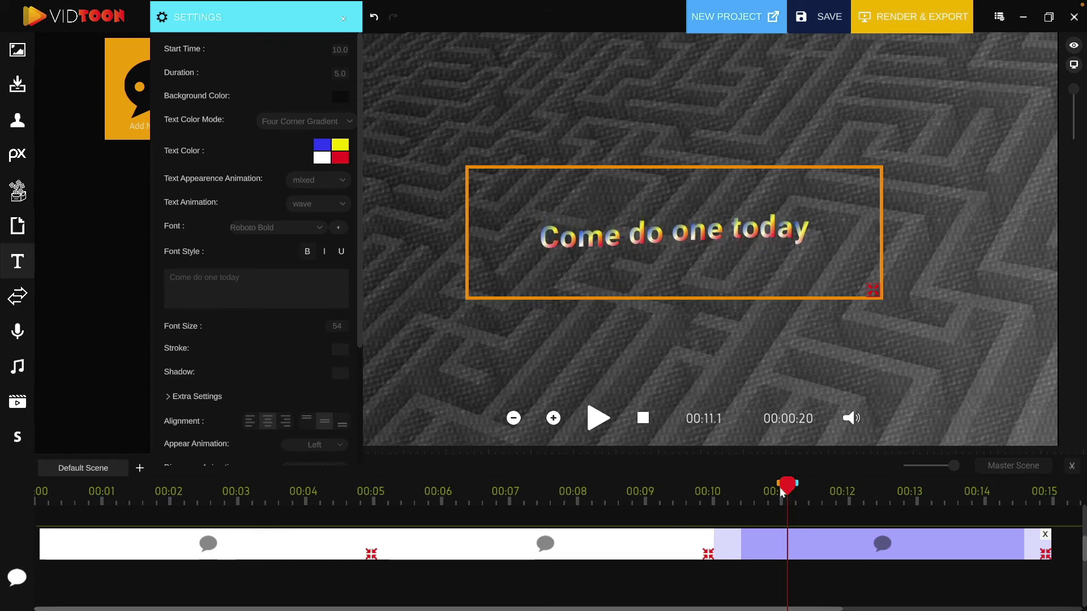
drag(781, 492, 624, 490)
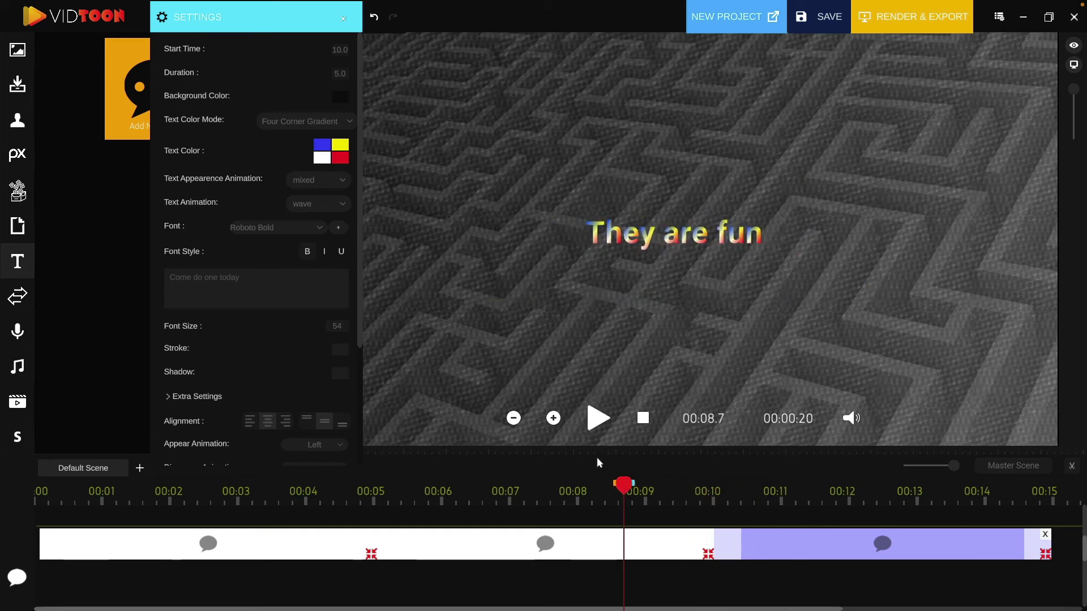
click(597, 419)
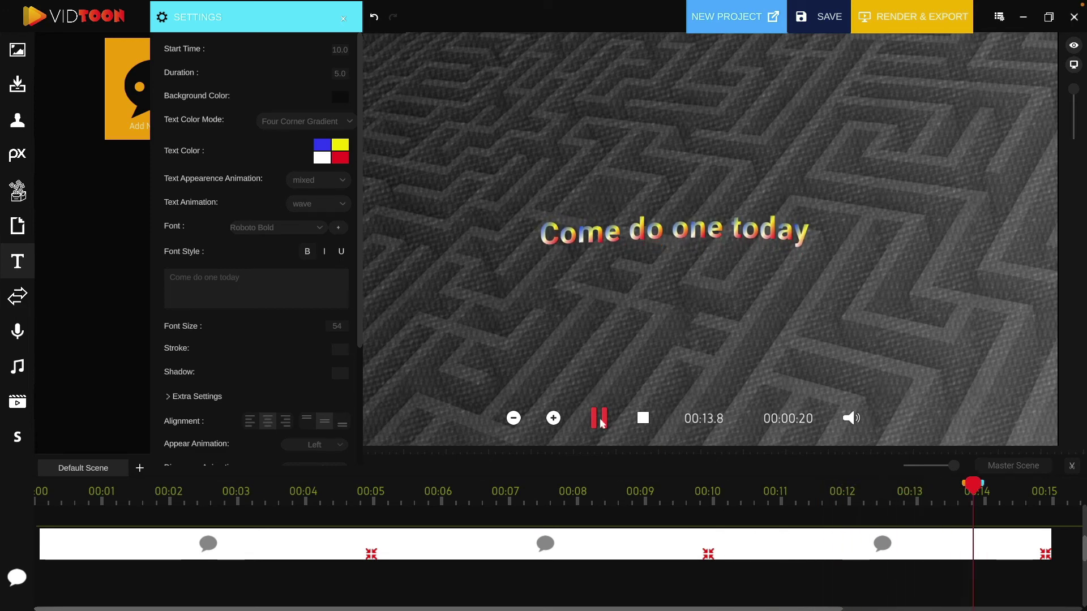
click(600, 421)
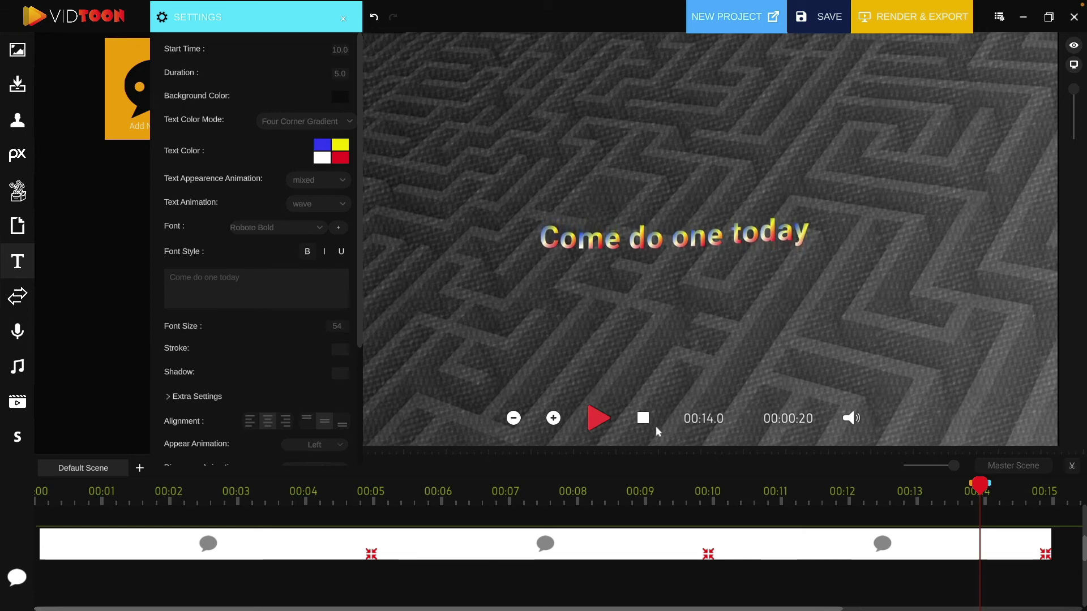
- Give the first caption the slide text animation, then select the middle 'They are fun' clip
drag(976, 488, 172, 487)
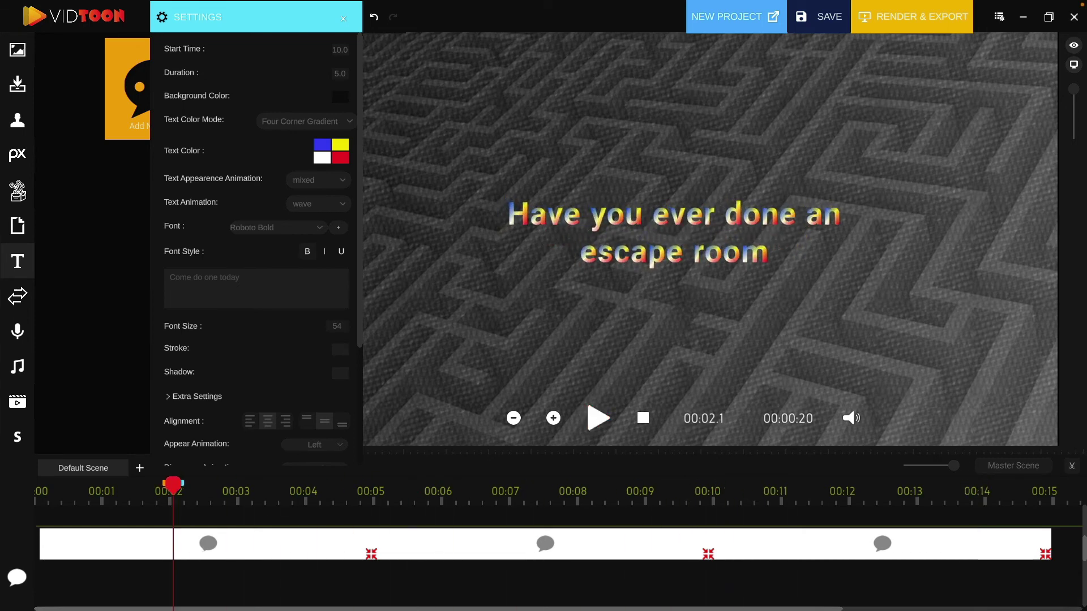
click(311, 545)
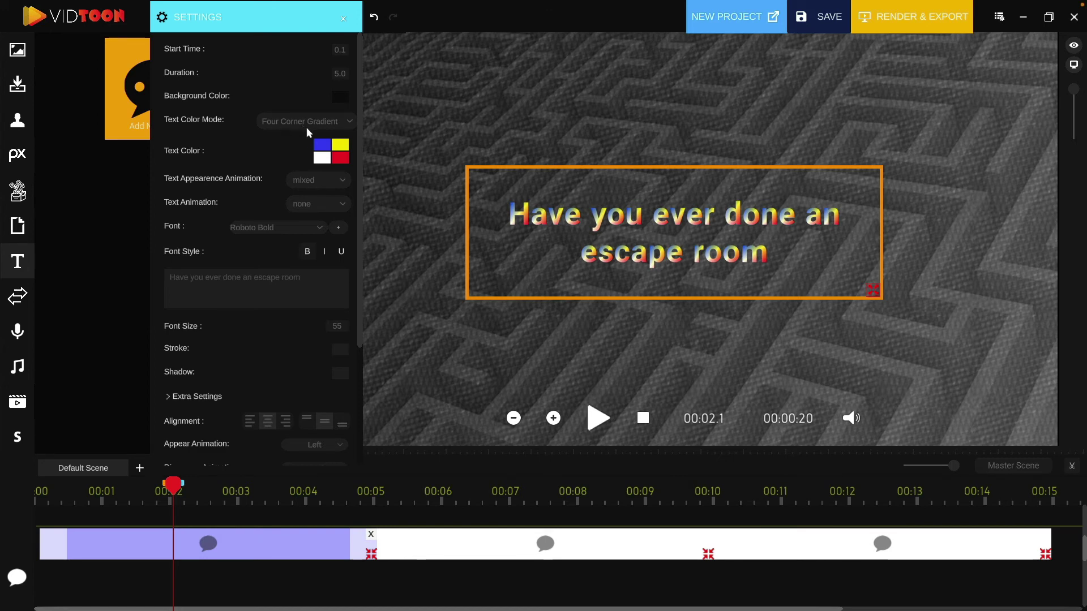
click(318, 202)
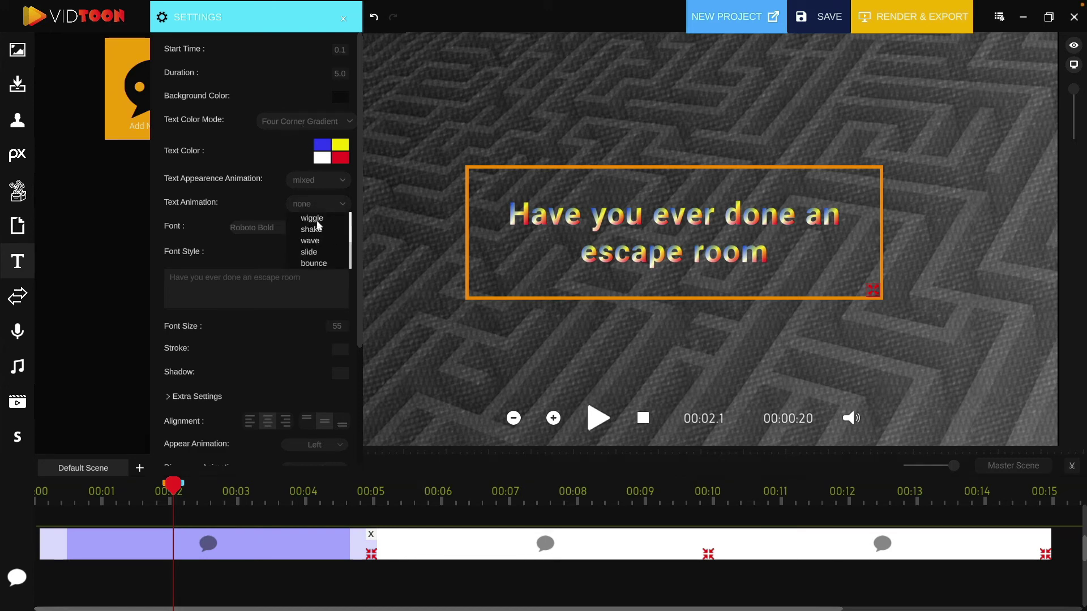
click(315, 253)
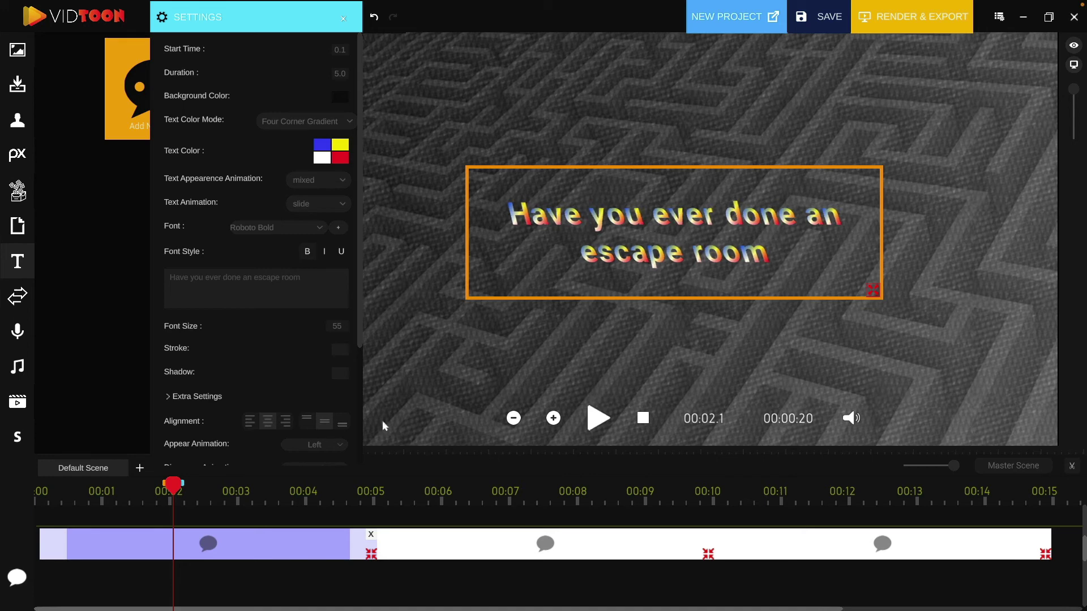
click(540, 503)
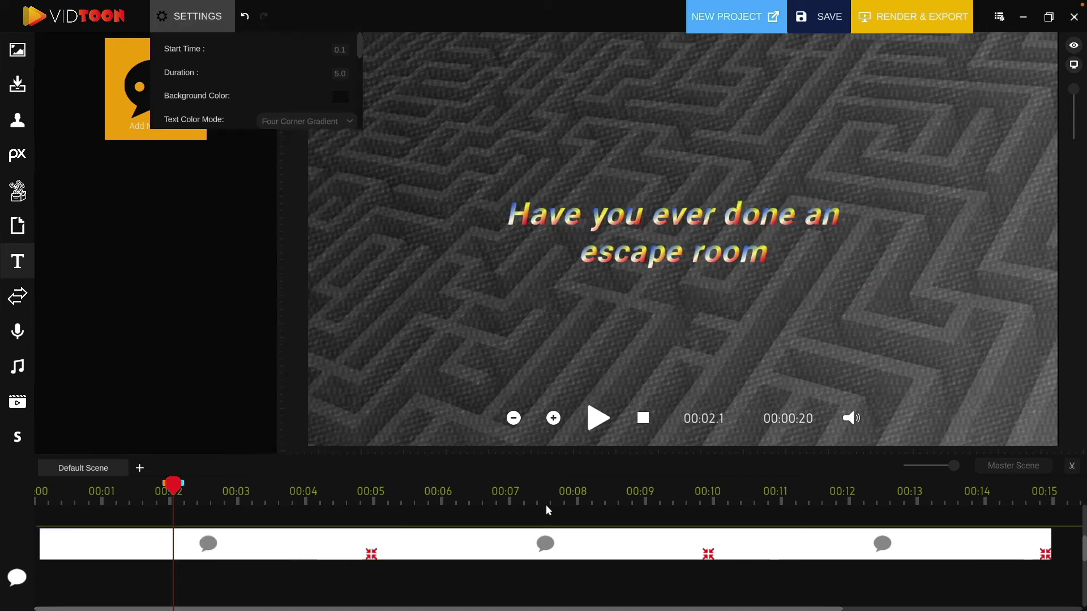
click(540, 500)
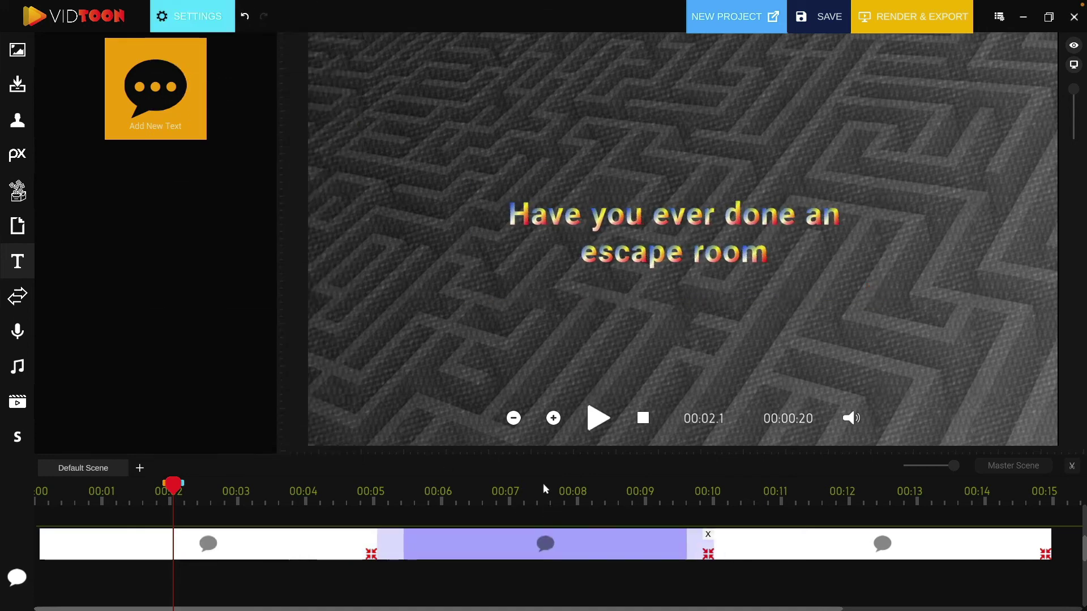
- Apply the rainb text animation to 'They are fun' and rewind to 00:00
click(182, 17)
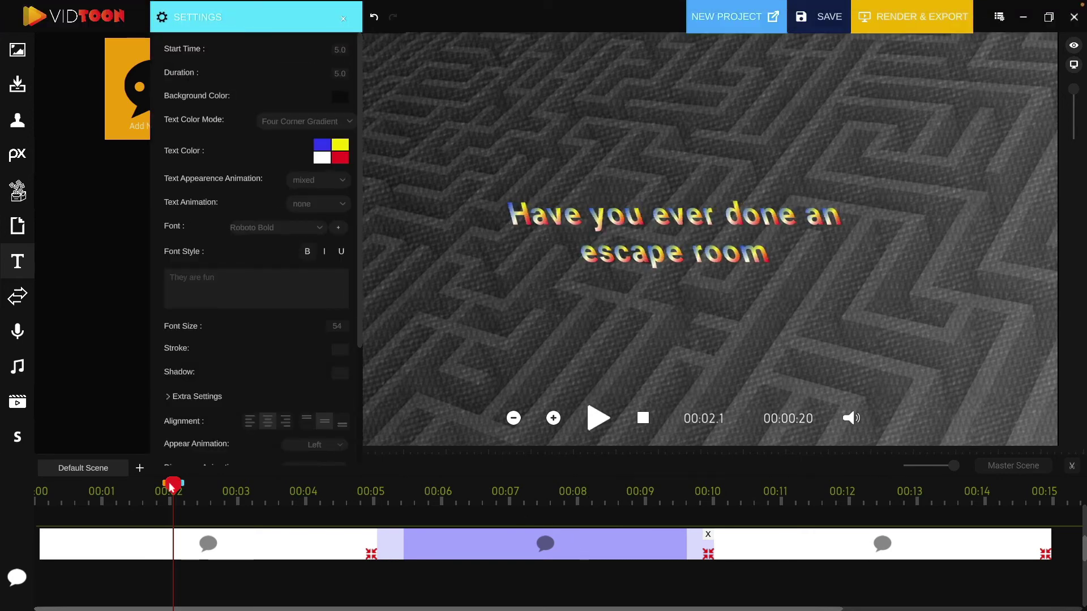
drag(498, 492, 559, 491)
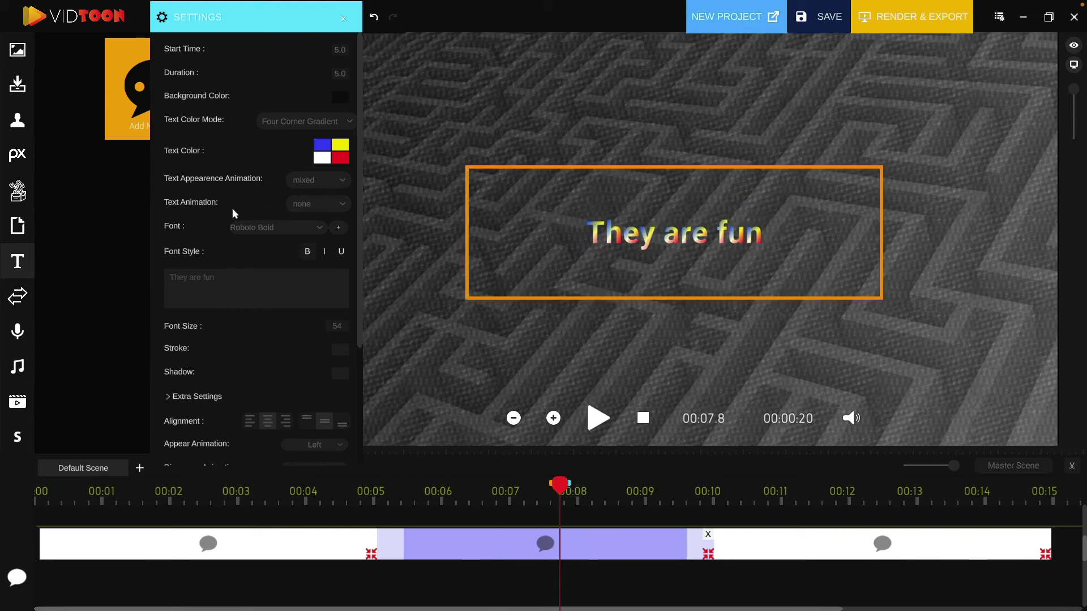
click(327, 205)
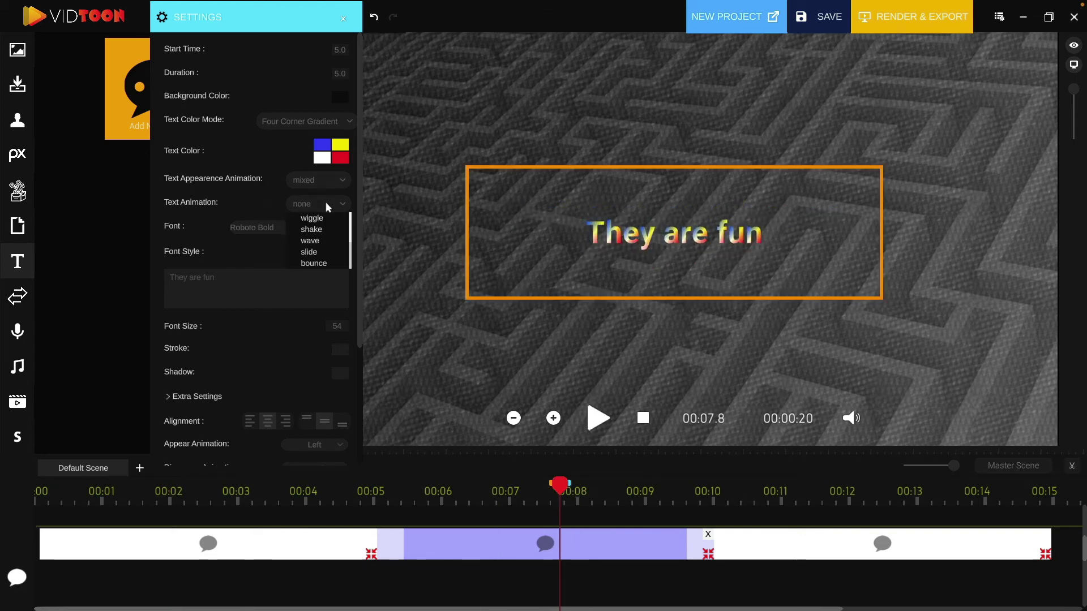
scroll(320, 230, down, 3)
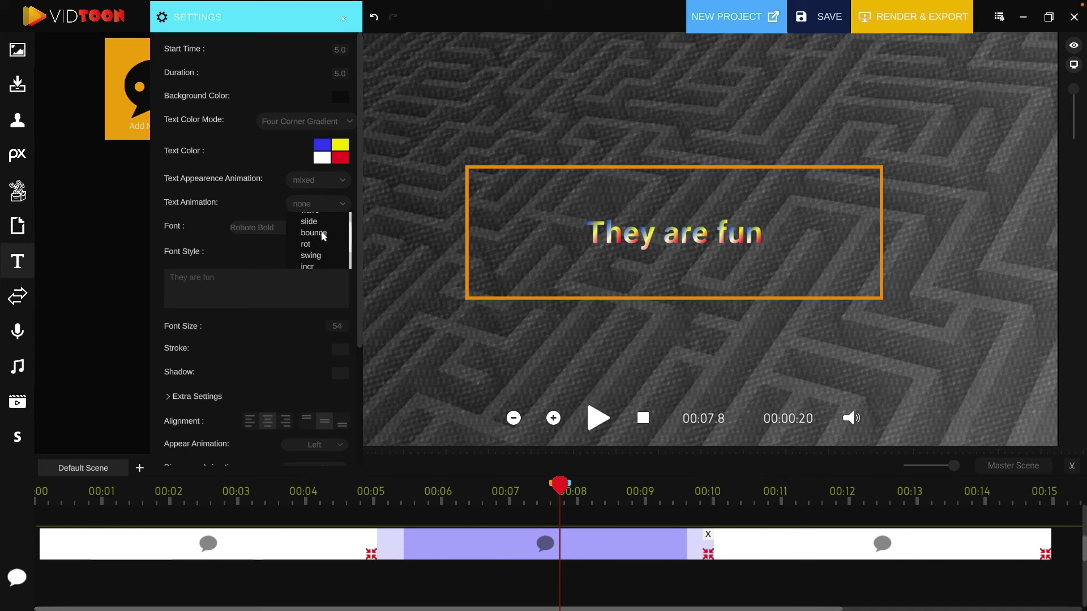
scroll(322, 241, down, 2)
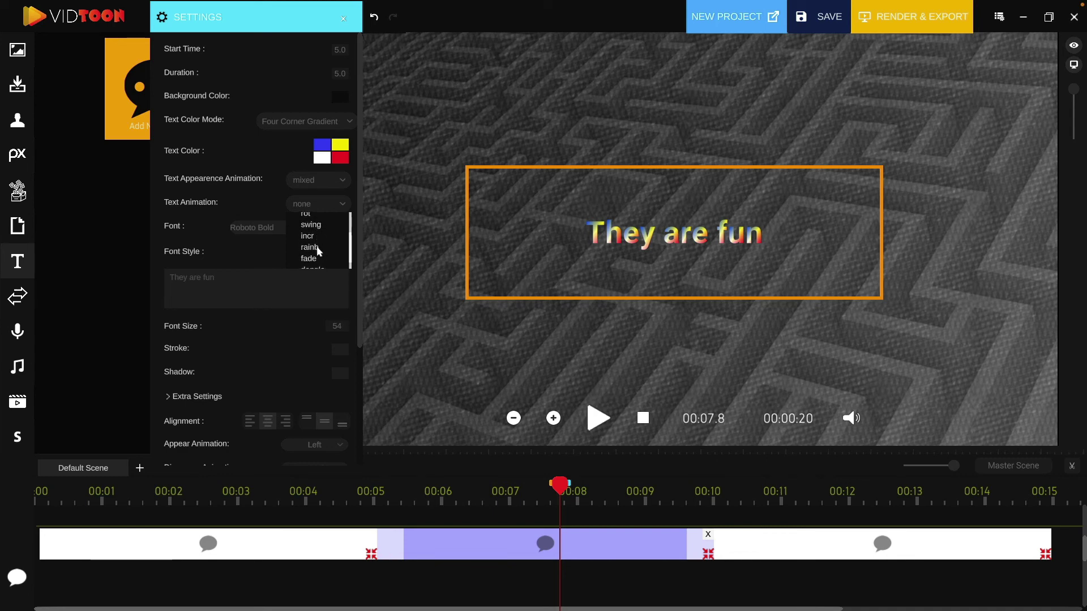
click(318, 247)
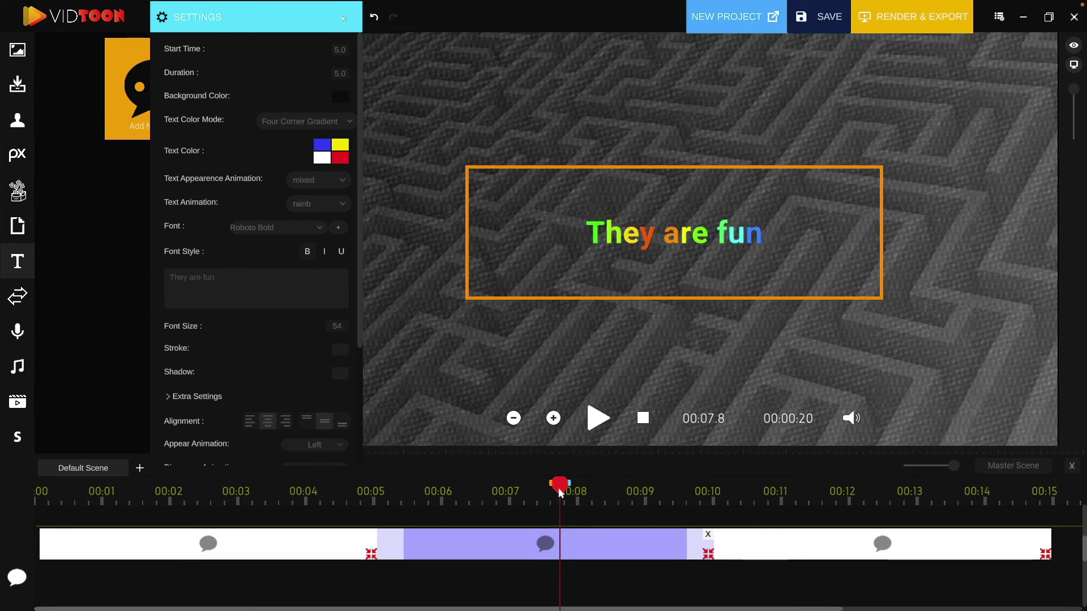
drag(567, 496, 6, 504)
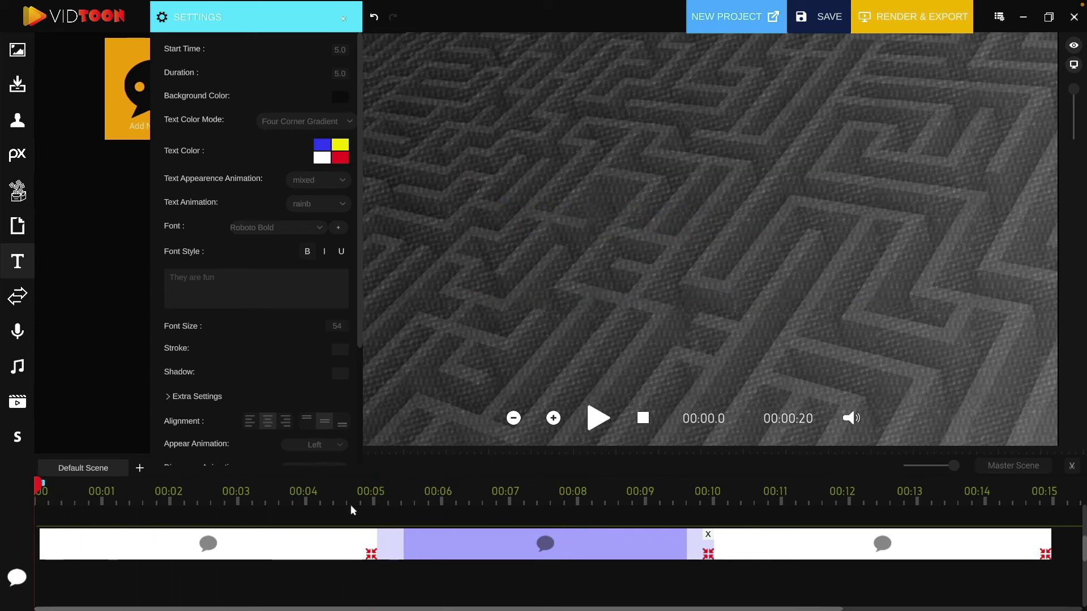
- Play the video to check the rainbow caption, then return to about 00:08
click(598, 419)
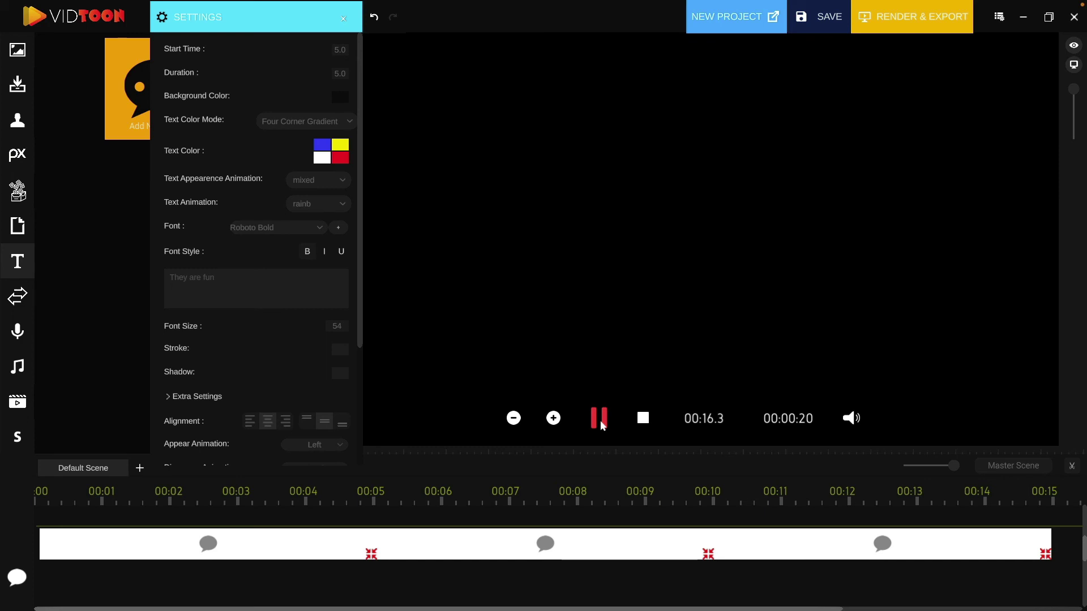
click(608, 427)
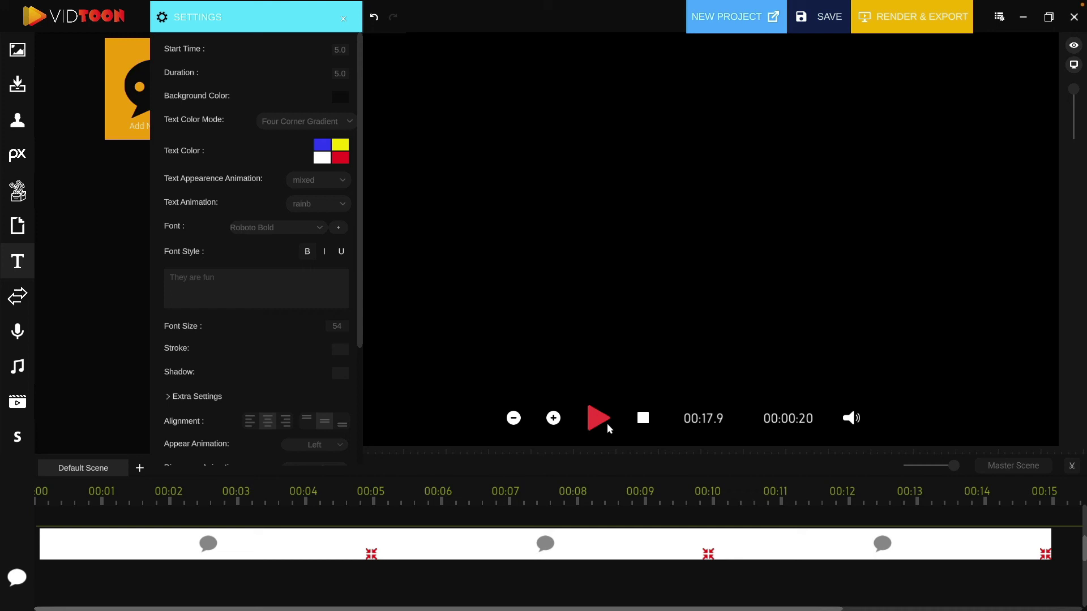
click(567, 497)
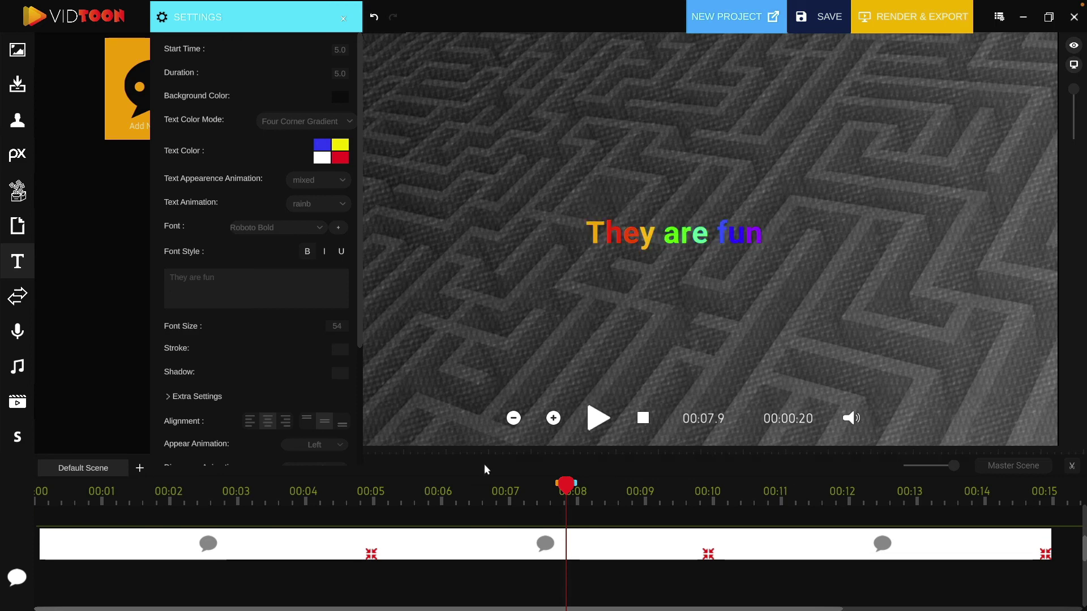
- Turn the Stroke outline on and back off for the 'They are fun' caption
click(486, 540)
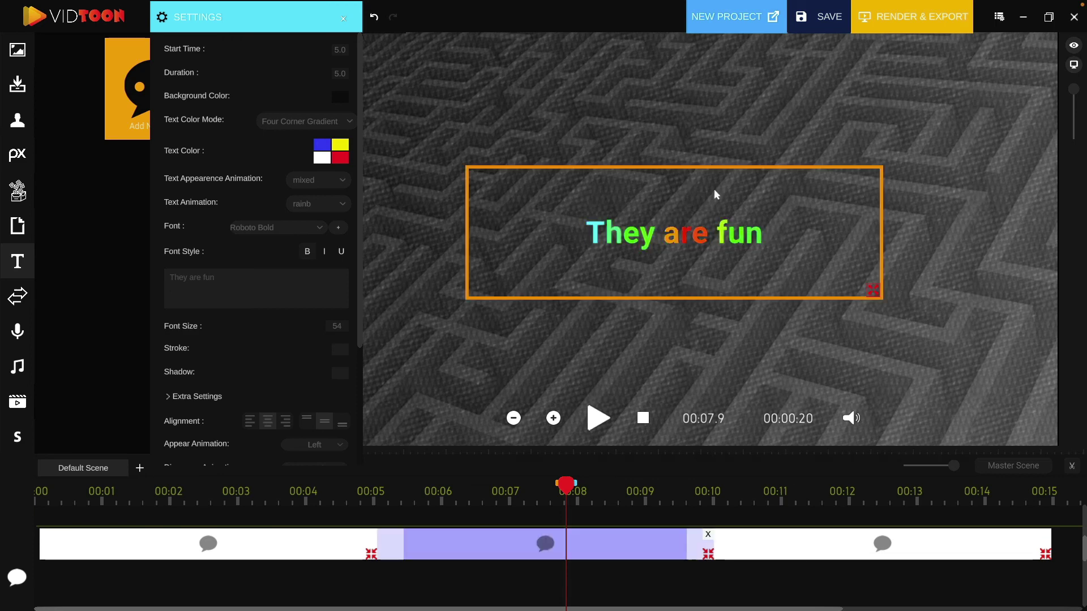
scroll(287, 328, down, 2)
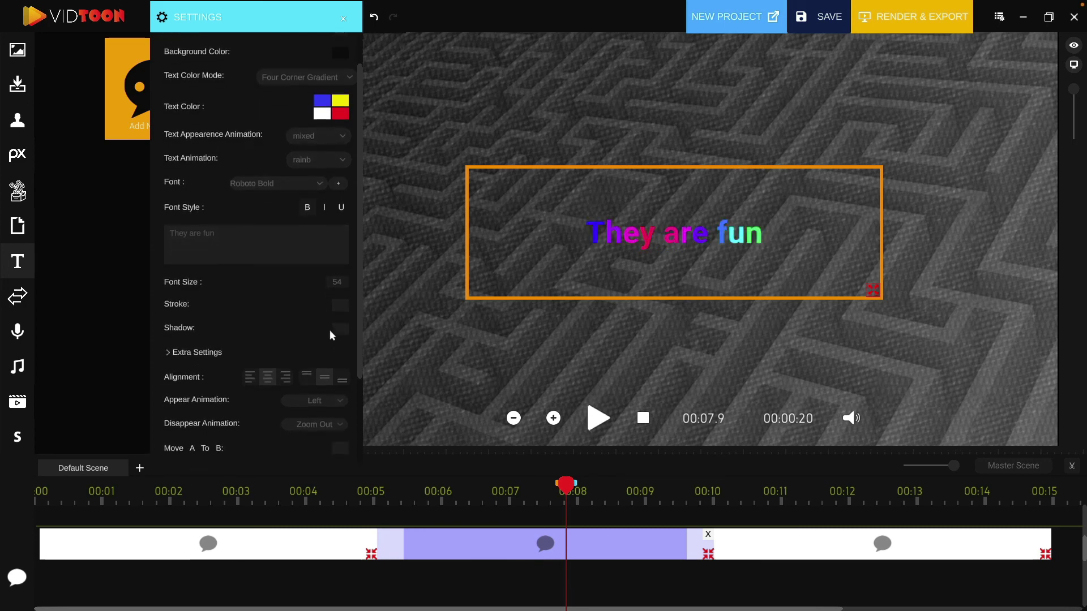
click(340, 306)
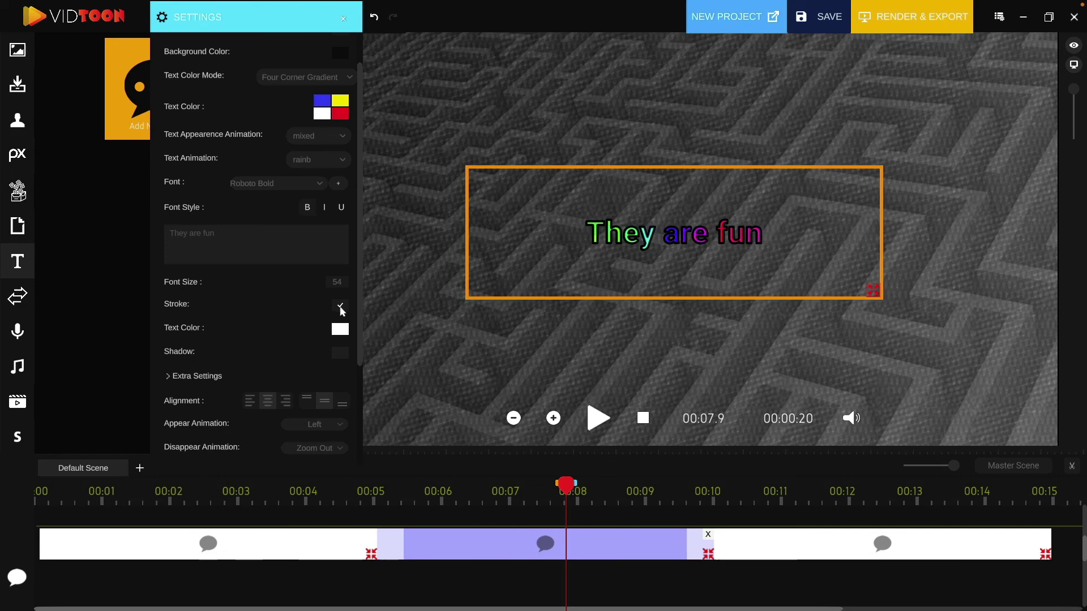
click(340, 306)
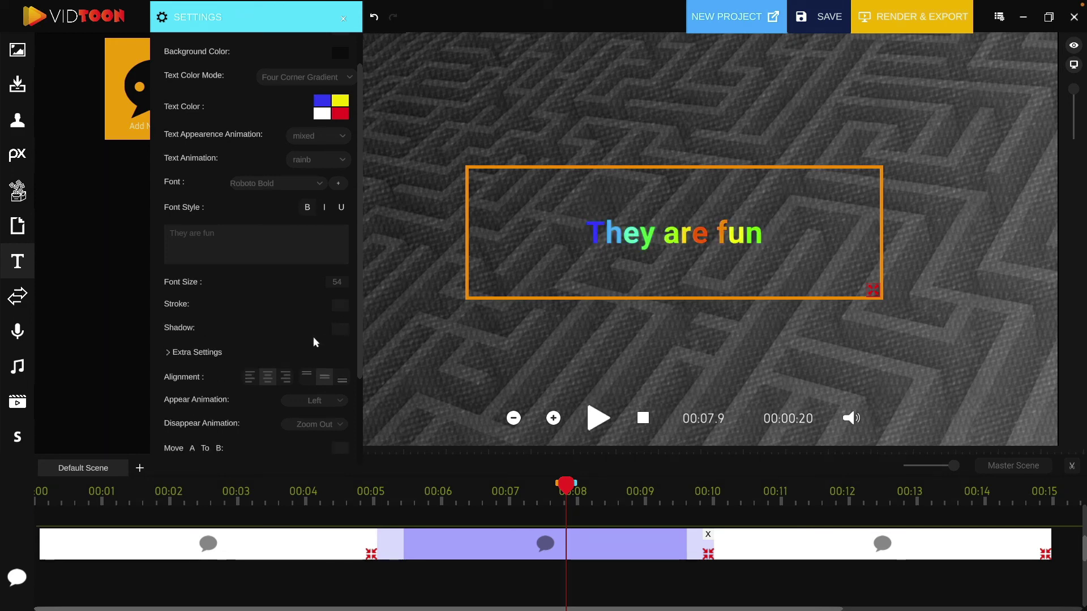
scroll(300, 380, down, 2)
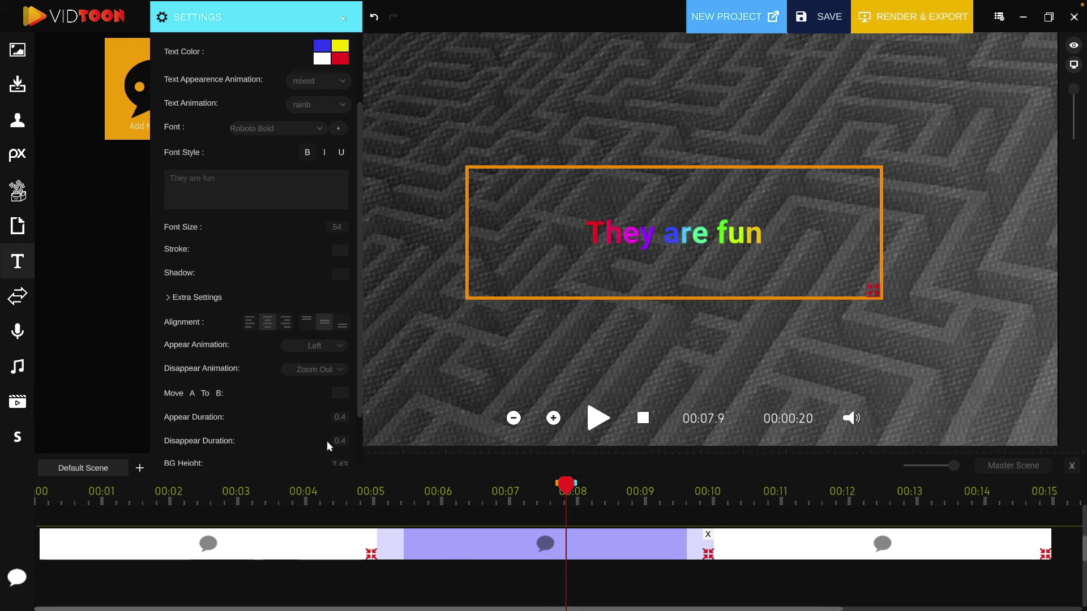
- Enable Move A To B for 'They are fun' with its end point below the box, and preview it
click(340, 394)
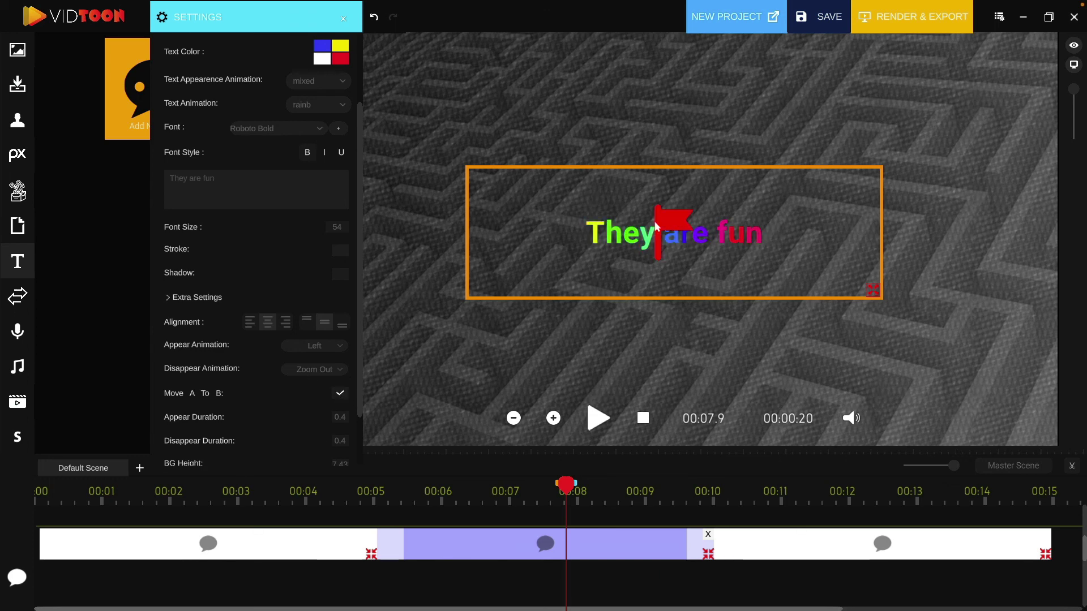
drag(668, 217, 669, 300)
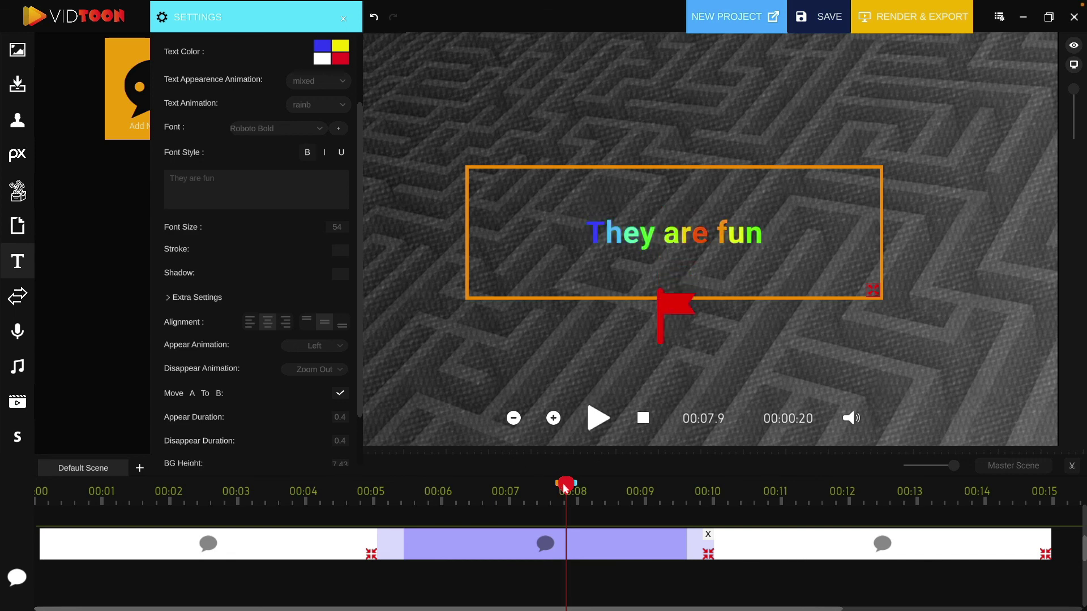
drag(565, 484, 434, 484)
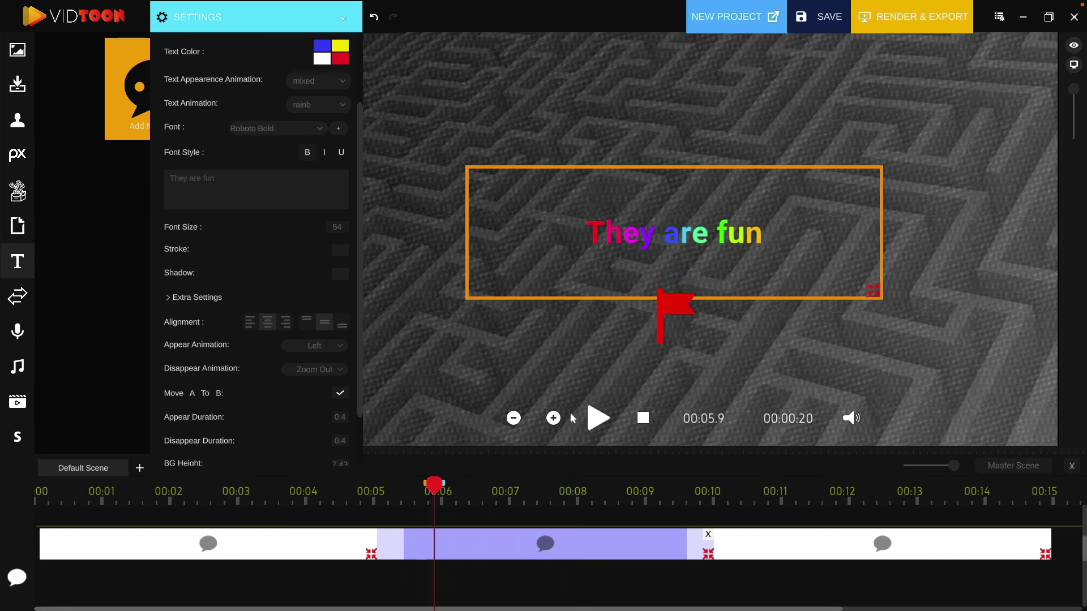
click(597, 419)
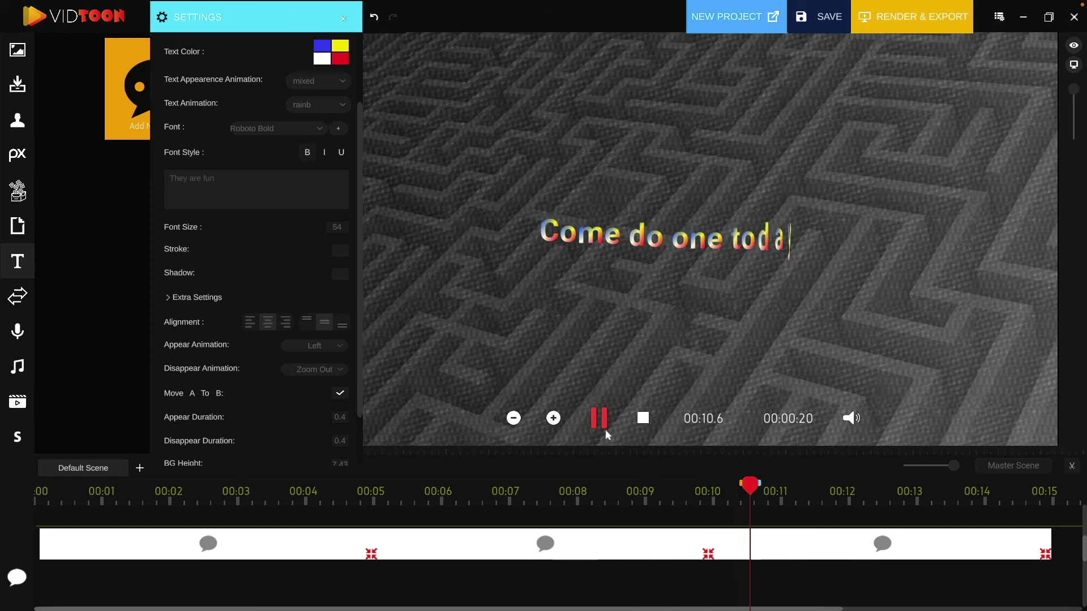
click(601, 419)
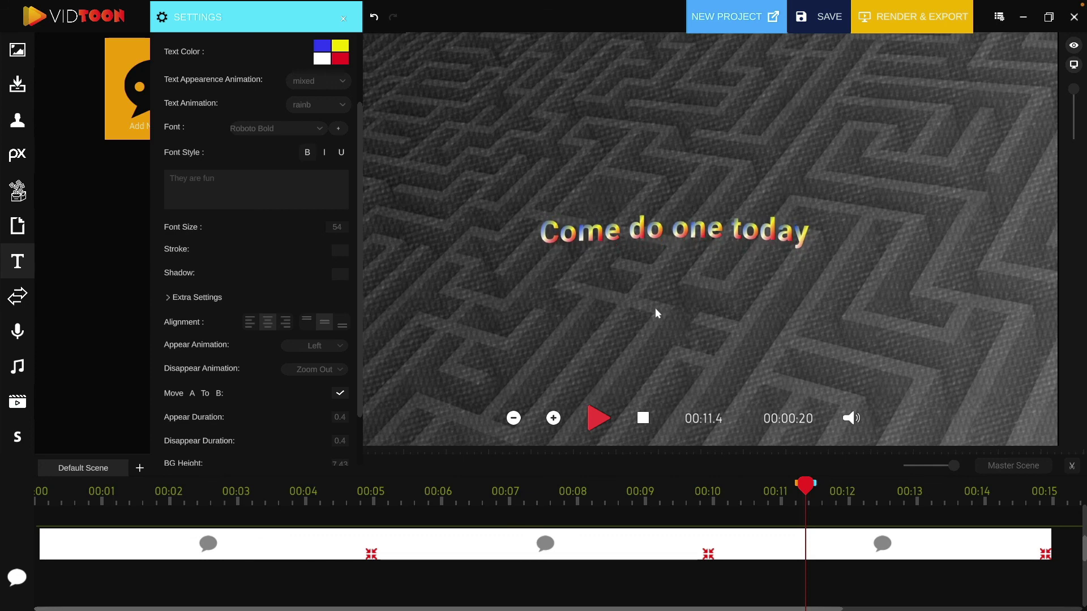
- Select the 'Come do one today' caption on the canvas to show its settings
scroll(240, 379, down, 1)
scroll(240, 376, down, 1)
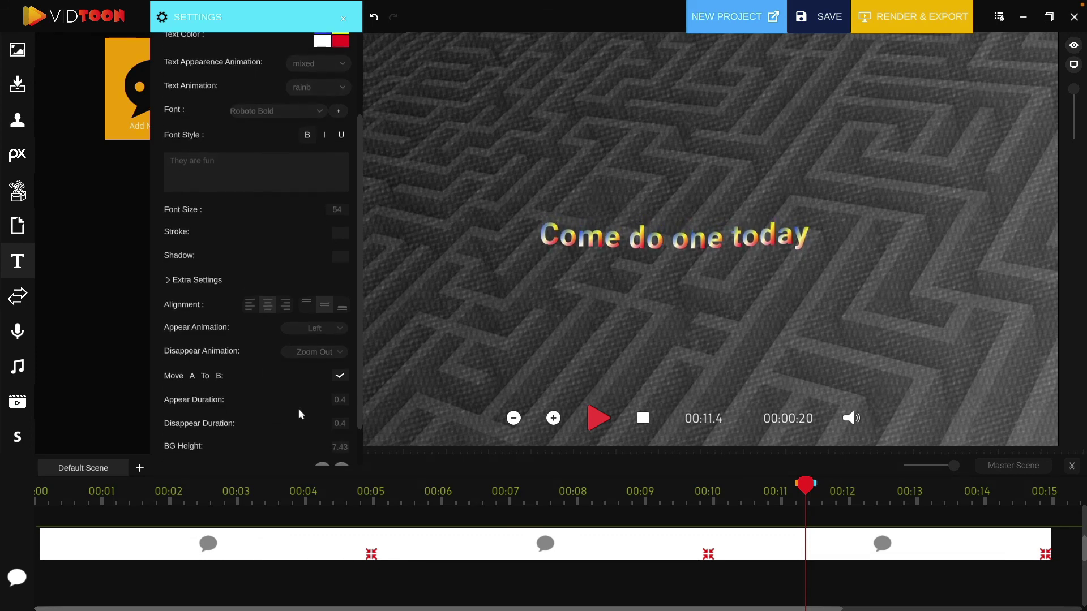
scroll(289, 404, down, 2)
scroll(281, 406, down, 2)
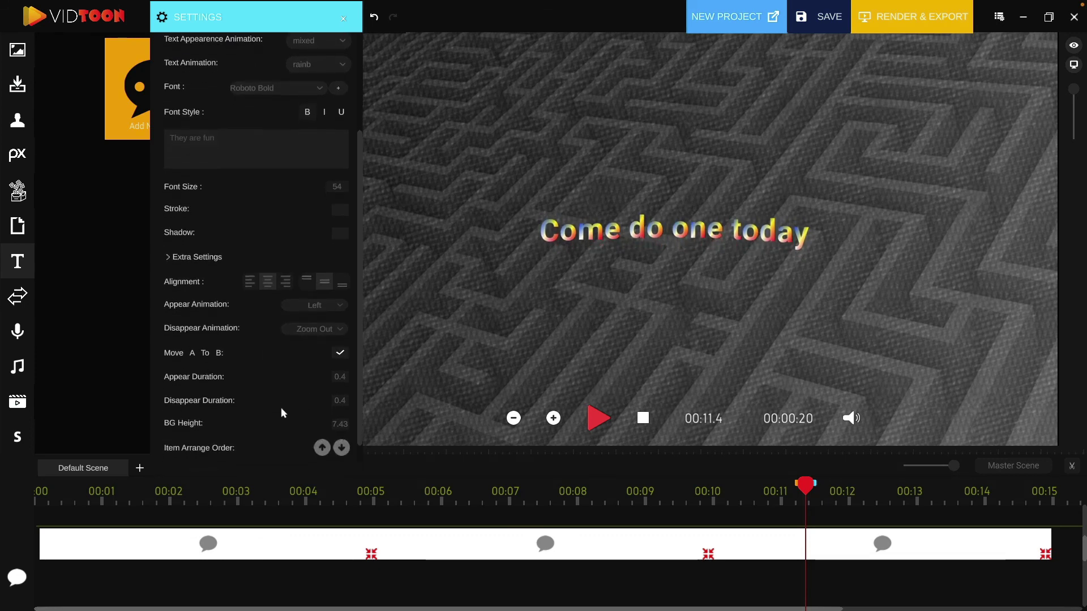
scroll(280, 406, down, 1)
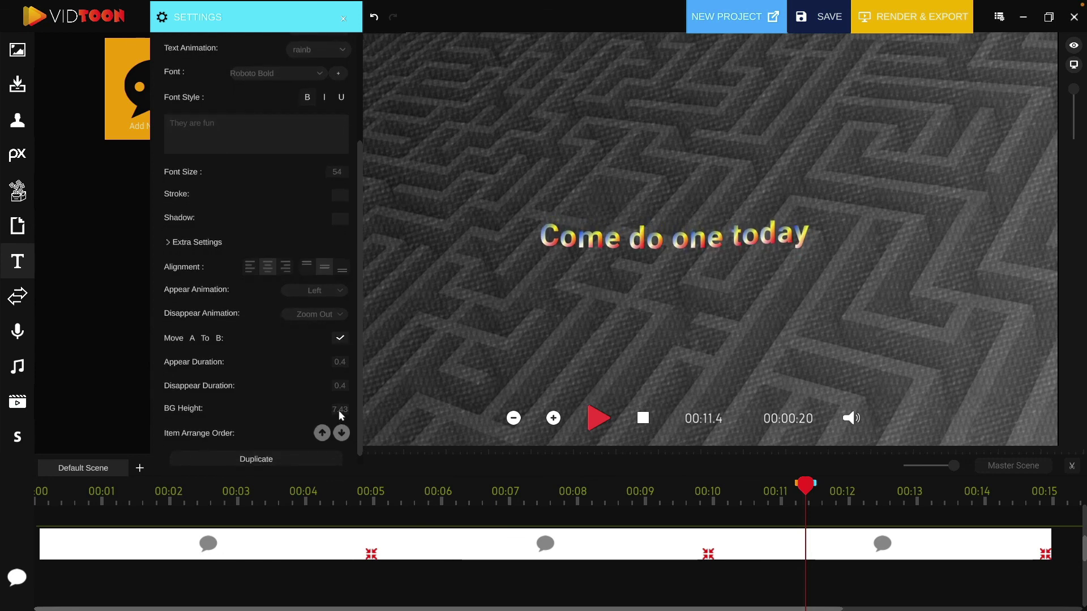
click(712, 238)
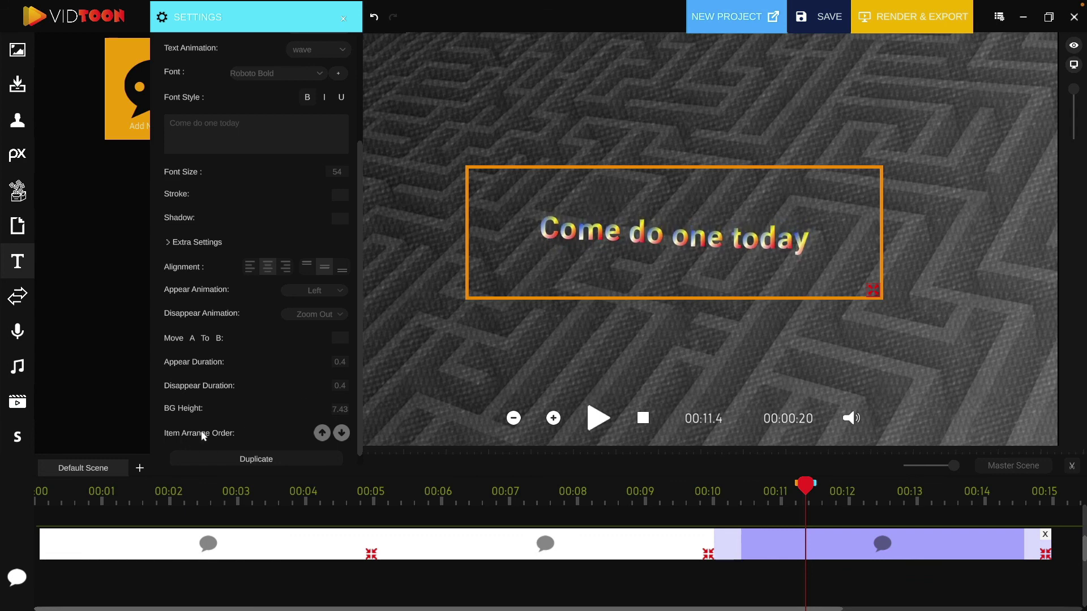
scroll(238, 413, down, 2)
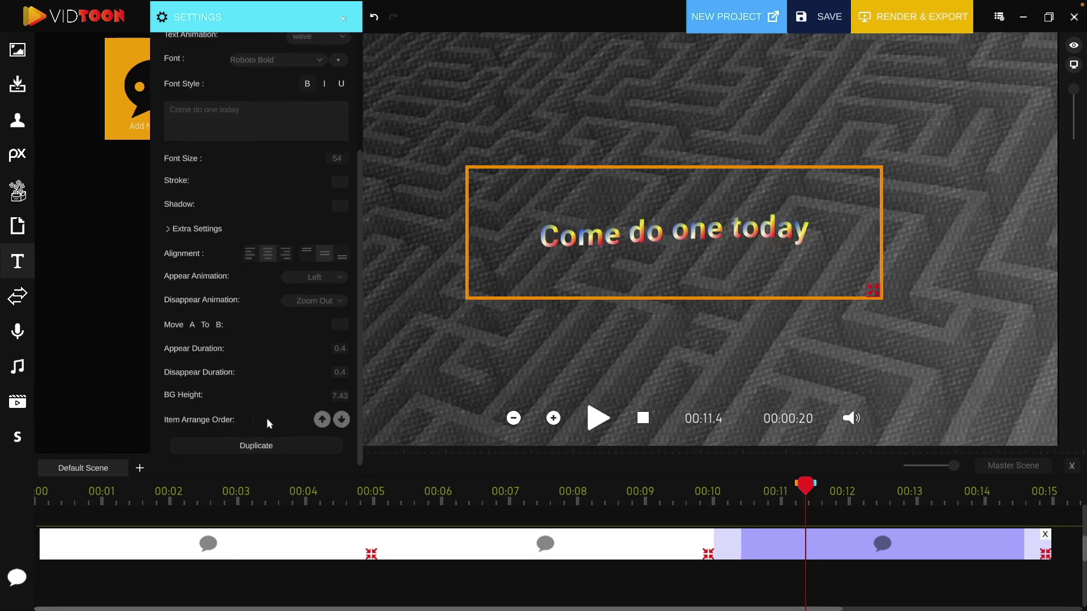